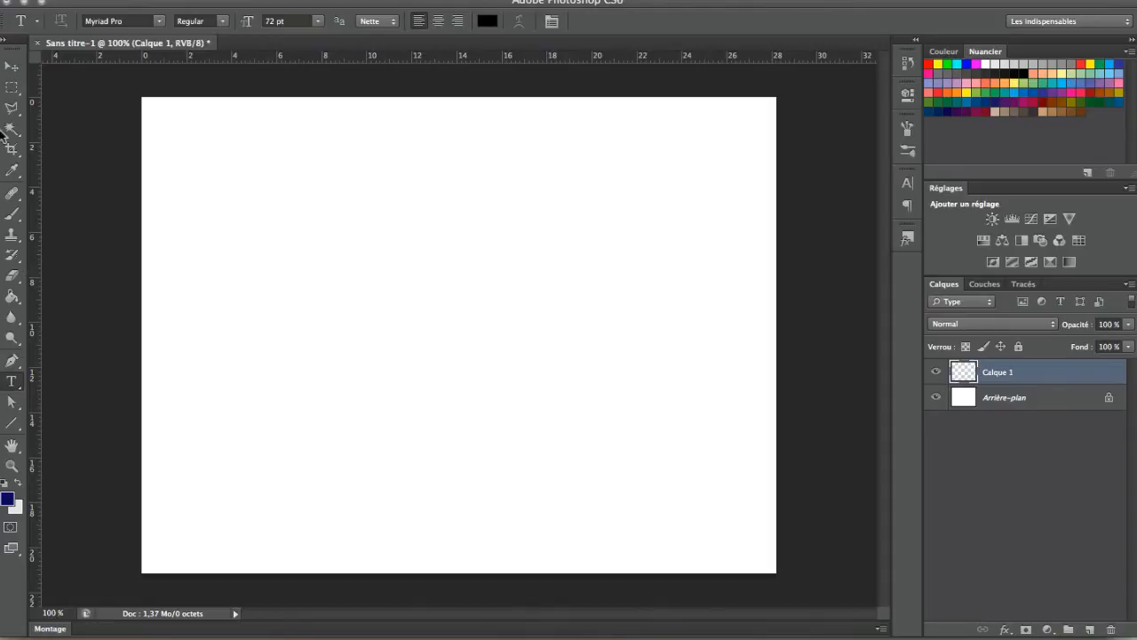
Step: Stamp a hand-drawn arrow with a 188 px preset brush mid-canvas and move it to the canvas's upper-left area
click(6, 218)
click(78, 21)
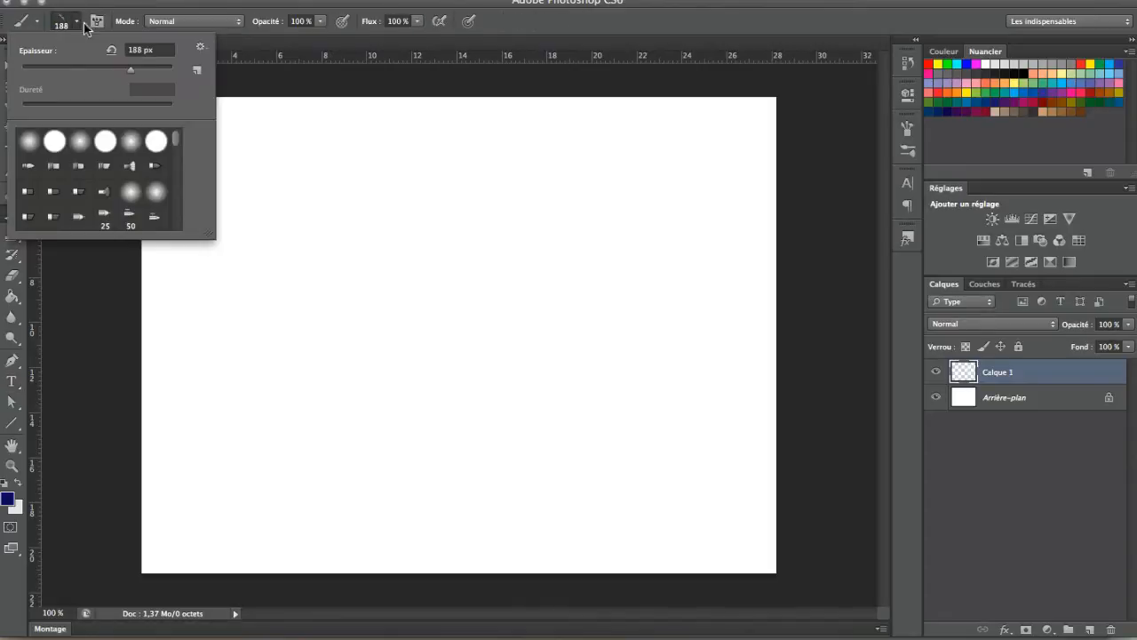
scroll(176, 148, down, 2)
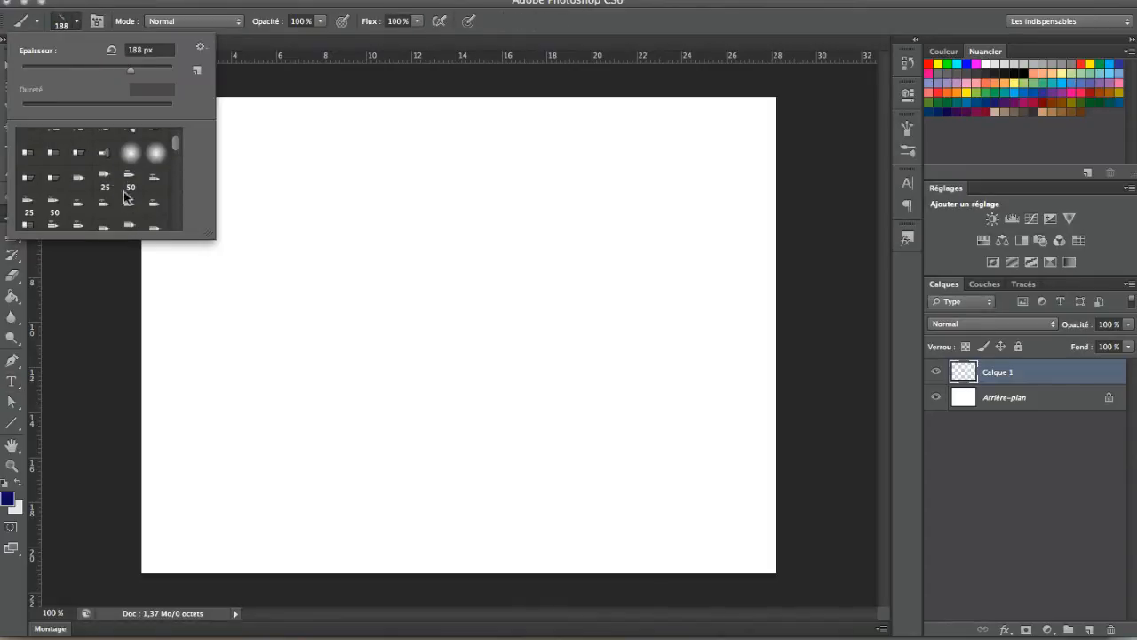
drag(178, 151, 180, 189)
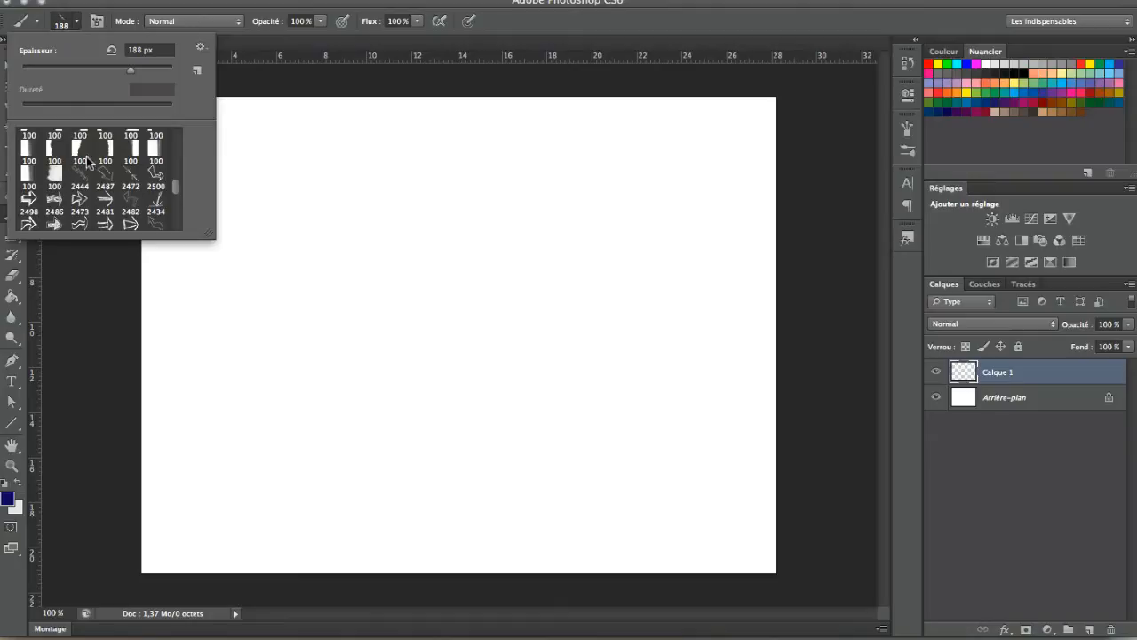
click(107, 177)
click(130, 69)
click(459, 372)
click(460, 373)
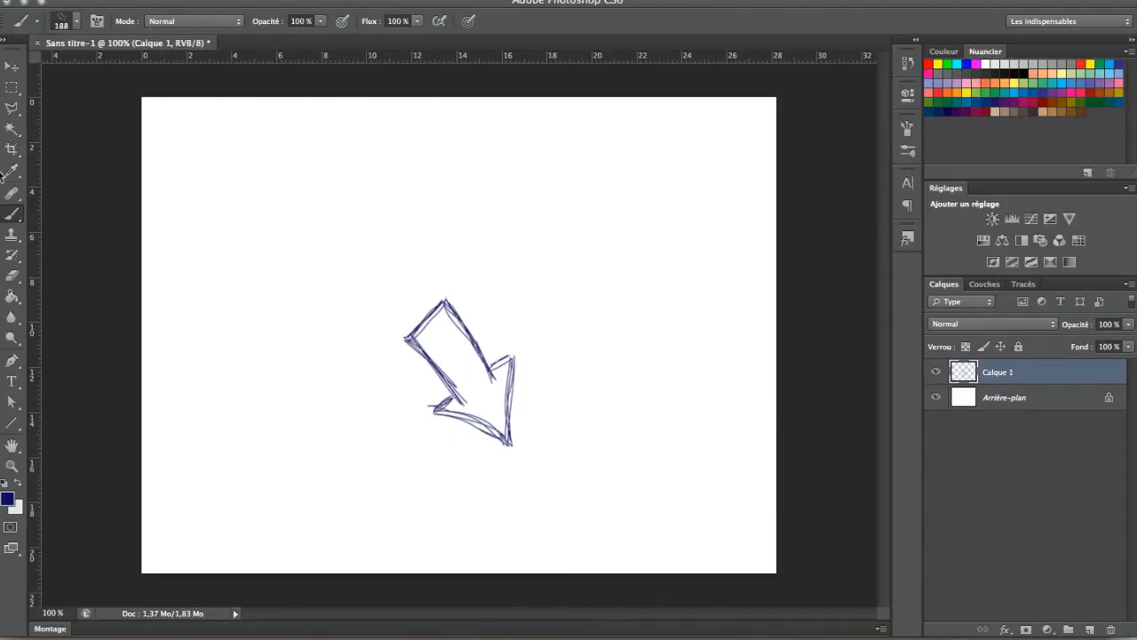
click(12, 68)
drag(405, 316, 222, 158)
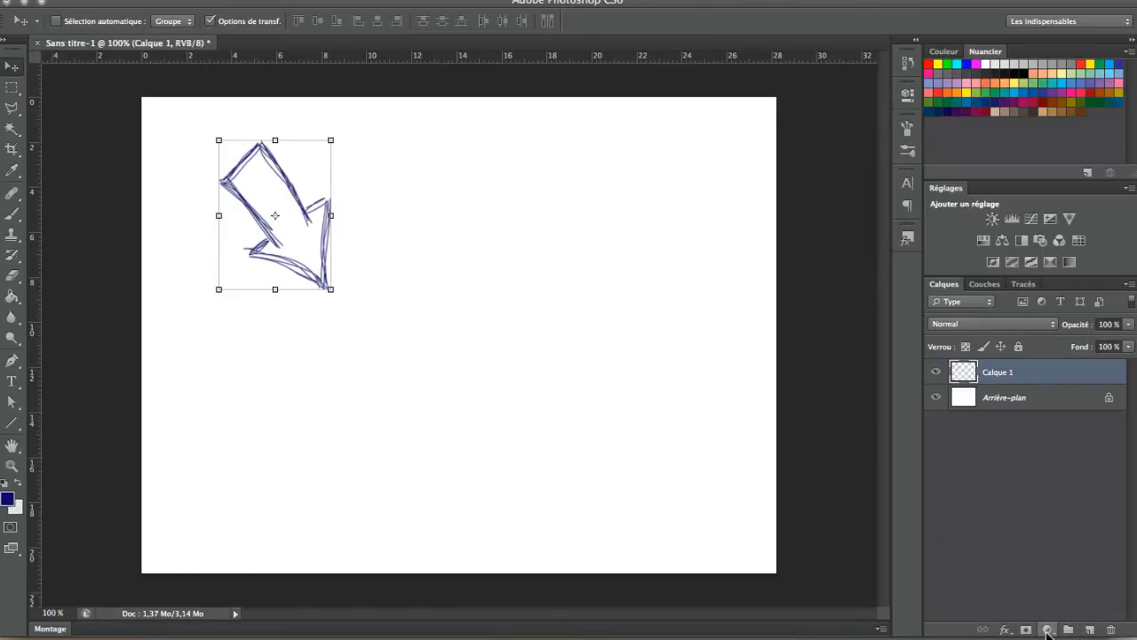
Step: Try a light blue #25a6d6 colour overlay on the arrow layer
click(1004, 629)
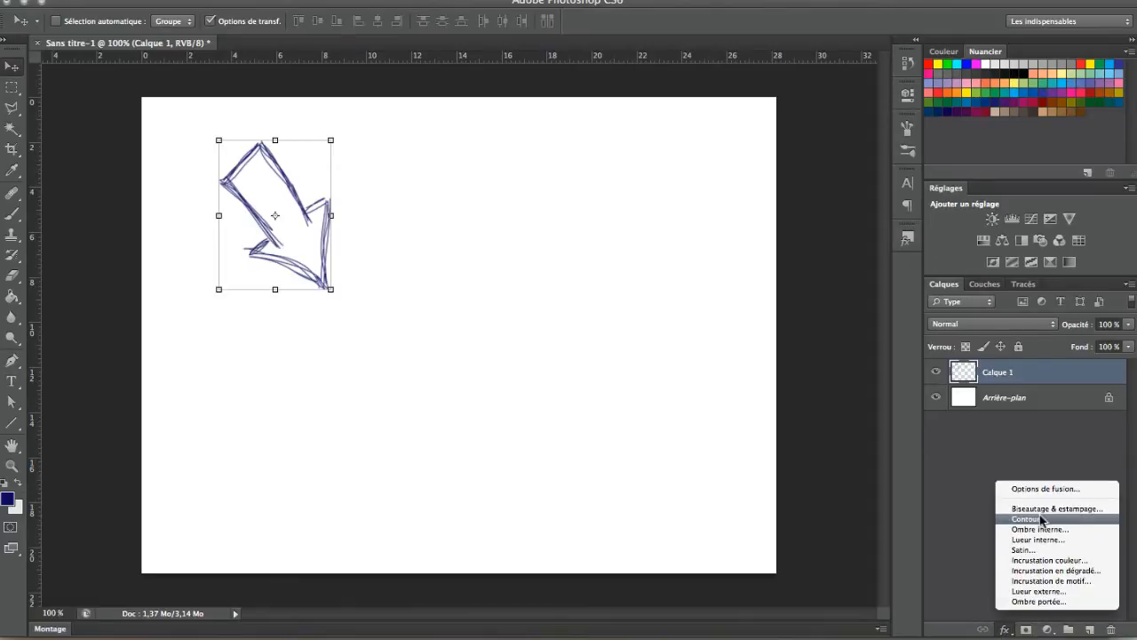
click(1035, 560)
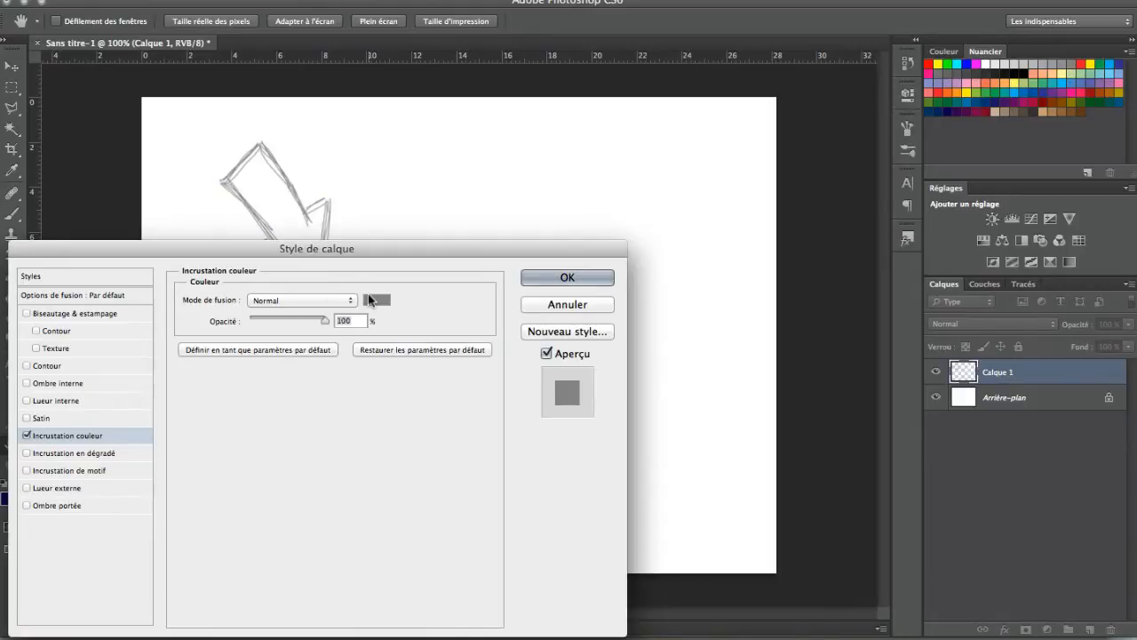
click(373, 301)
click(207, 288)
click(251, 348)
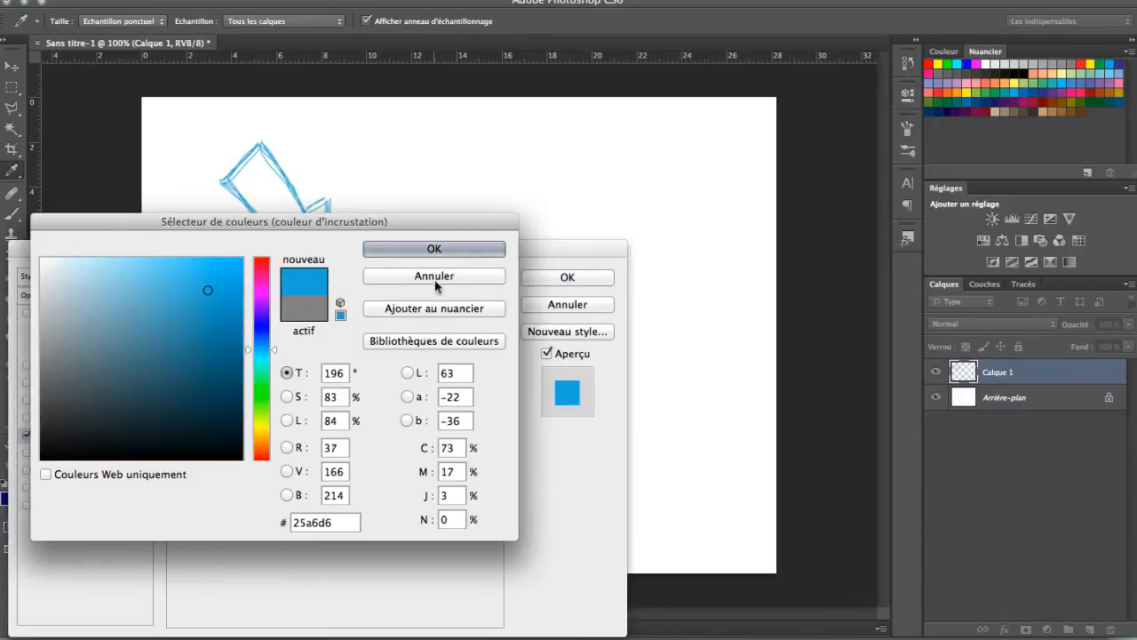
click(492, 275)
click(558, 301)
Step: Delete the arrow layer and add a new empty layer above the background
key(v)
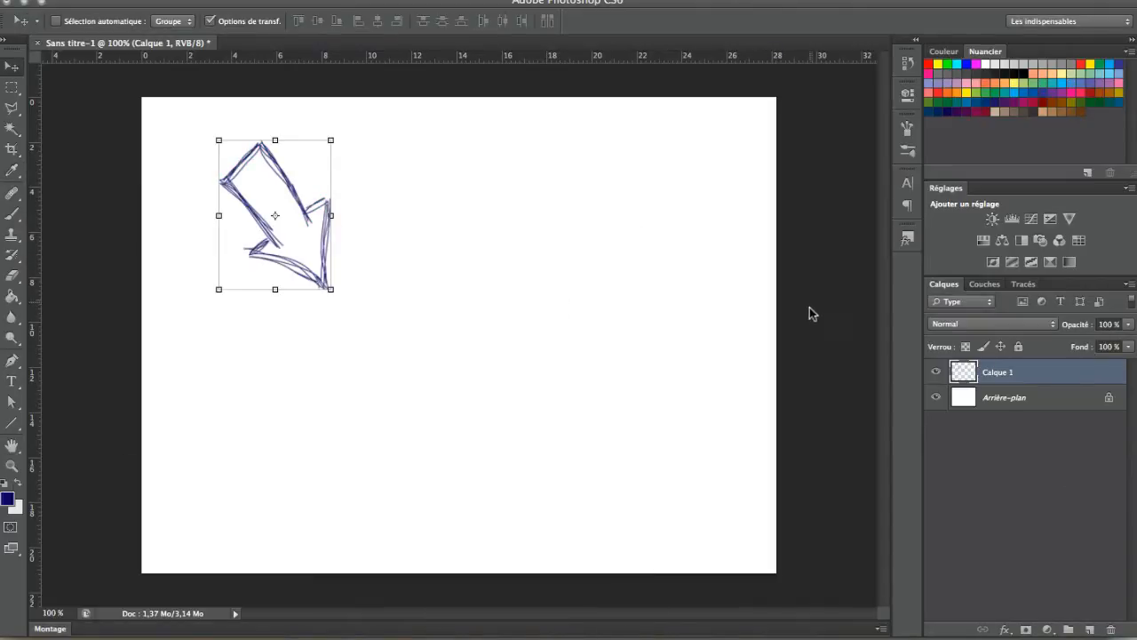
key(Delete)
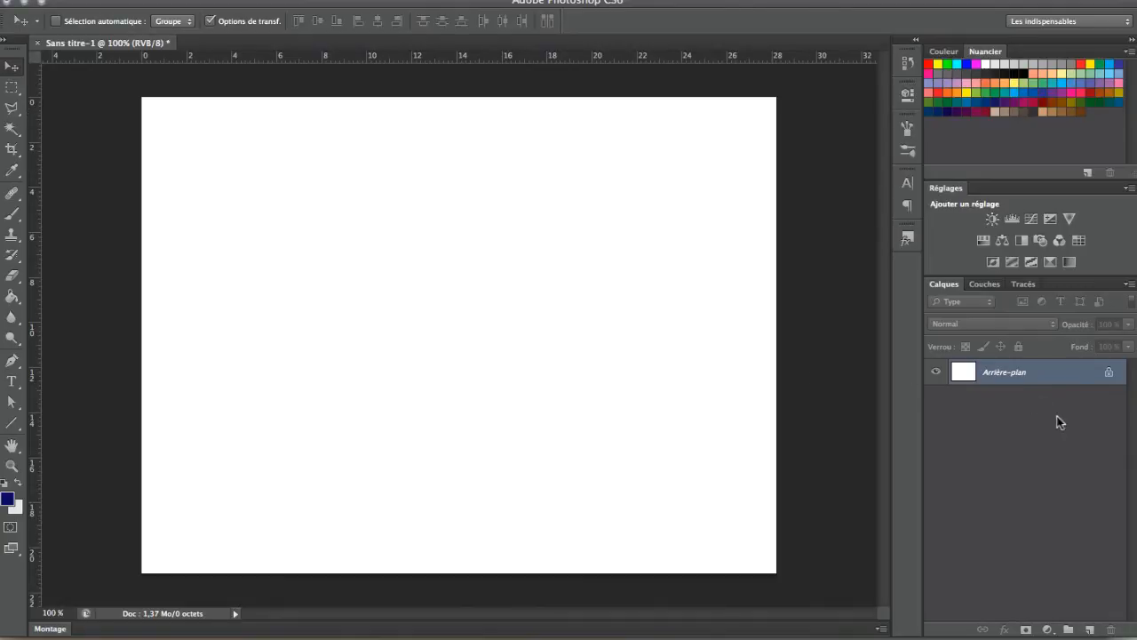
click(1091, 628)
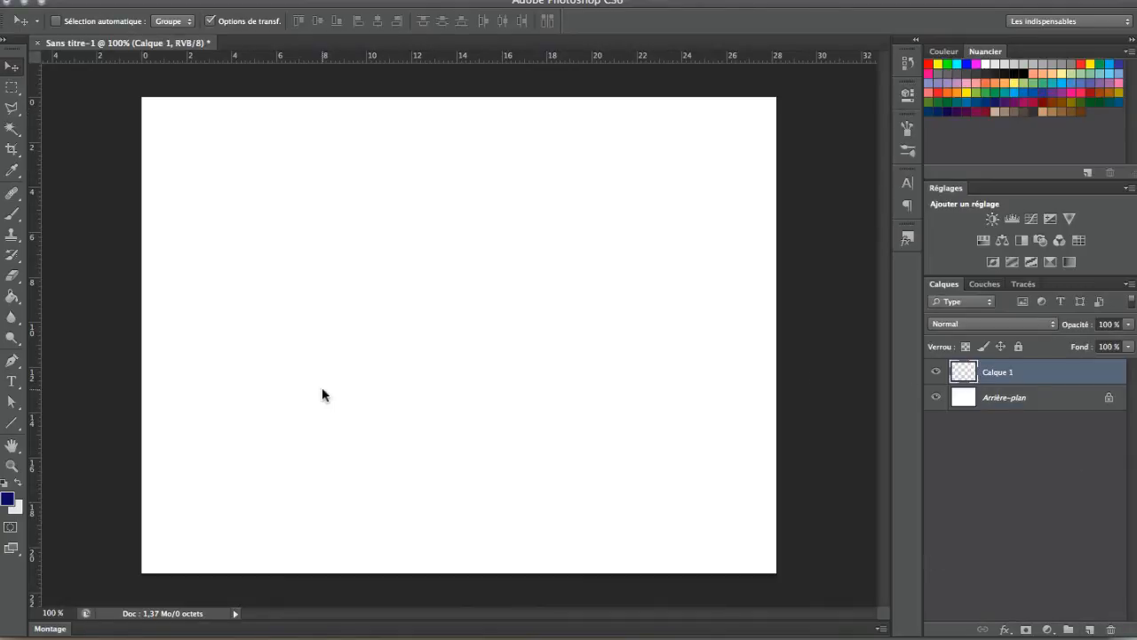
Step: Make a rectangular selection about 10 by 2.5 cm near the canvas centre and fill it with the dark blue foreground colour
click(12, 87)
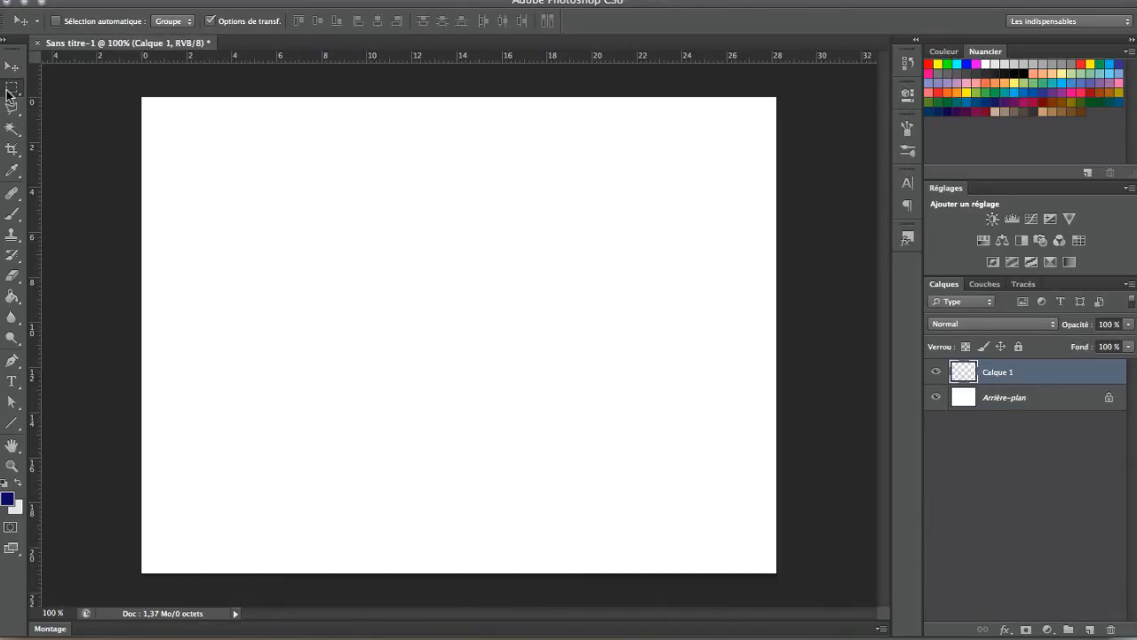
drag(345, 271, 571, 329)
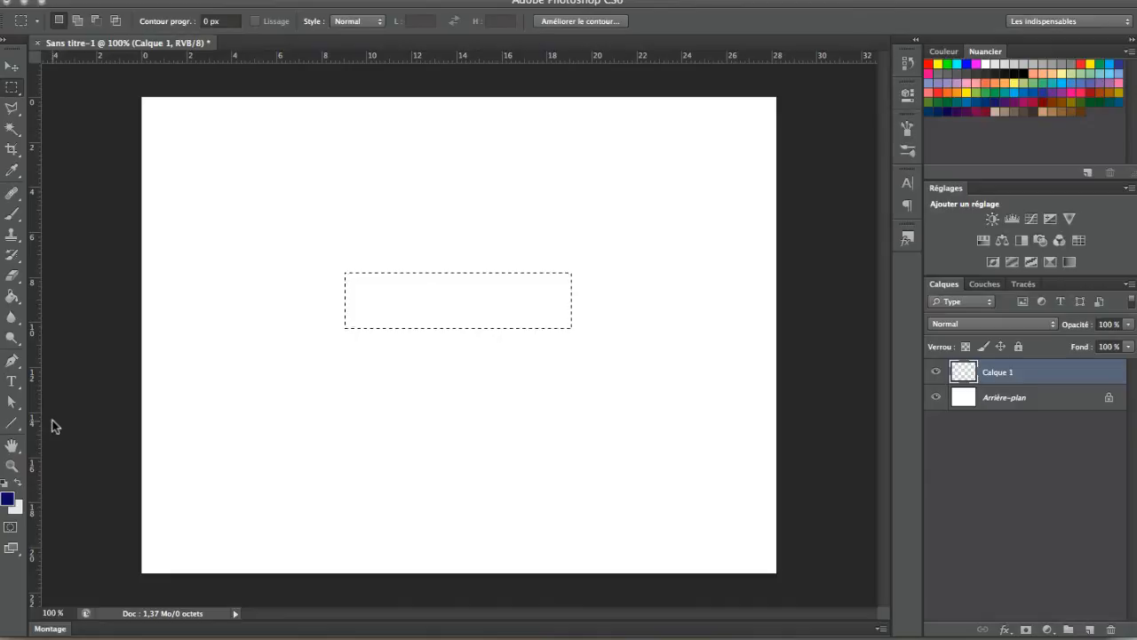
click(13, 294)
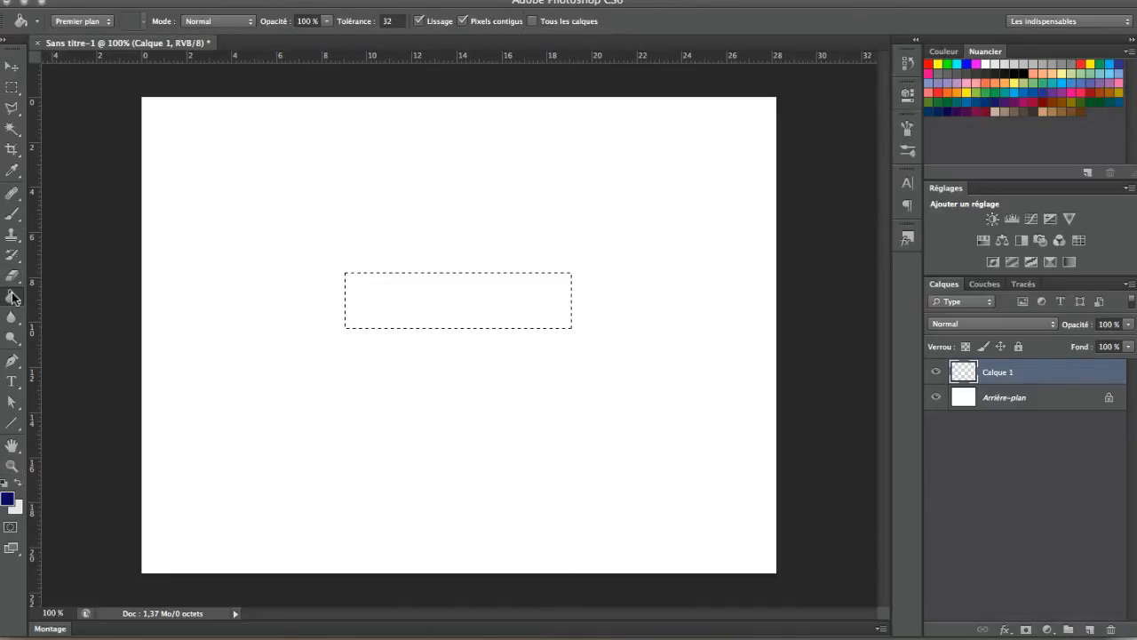
click(461, 301)
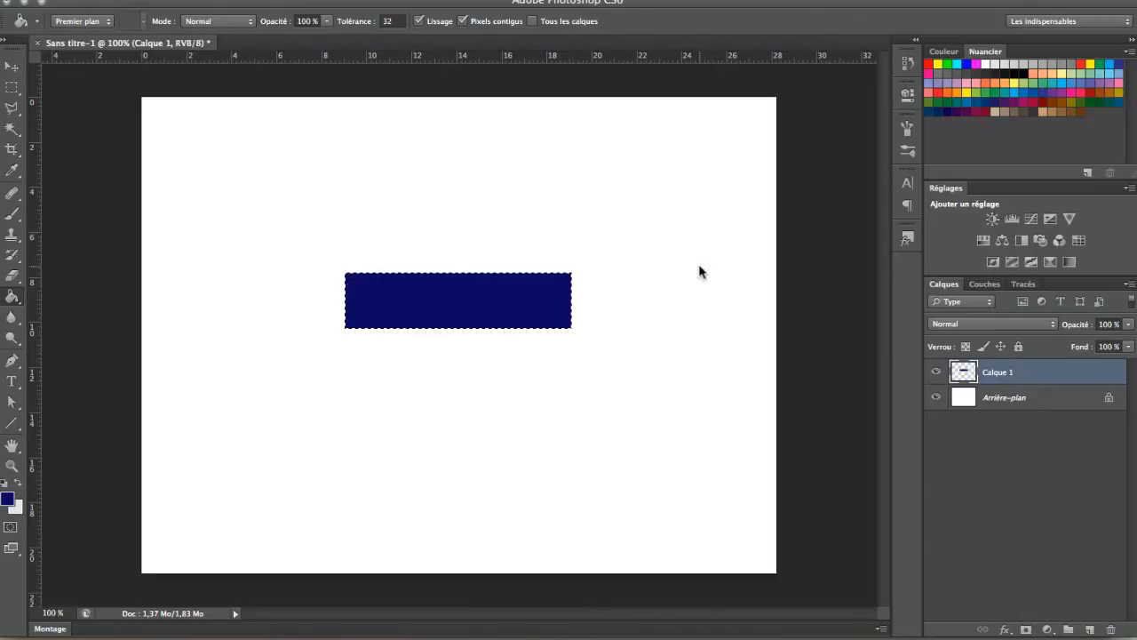
Step: Open the library of preset layer styles and look through its presets and the style sets available for loading
click(907, 239)
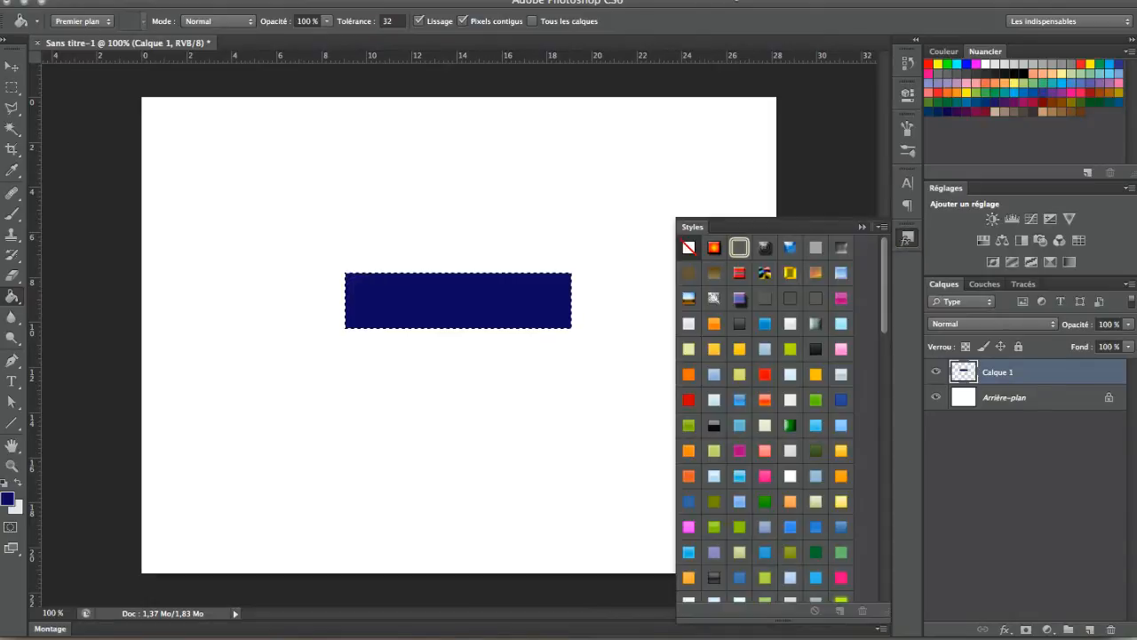
click(542, 0)
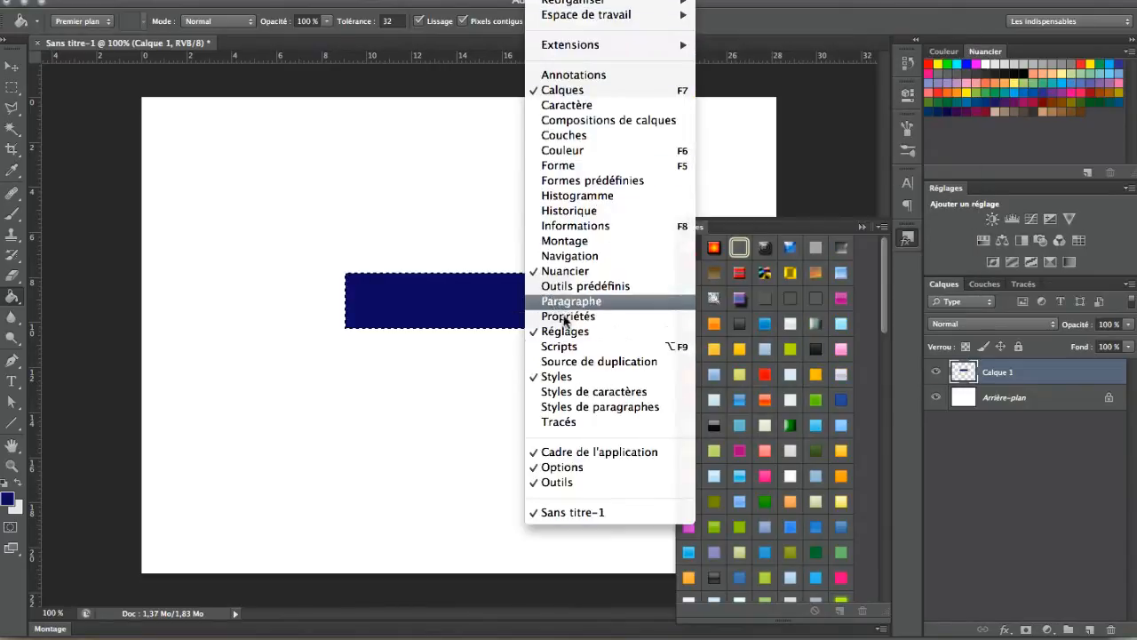
click(592, 381)
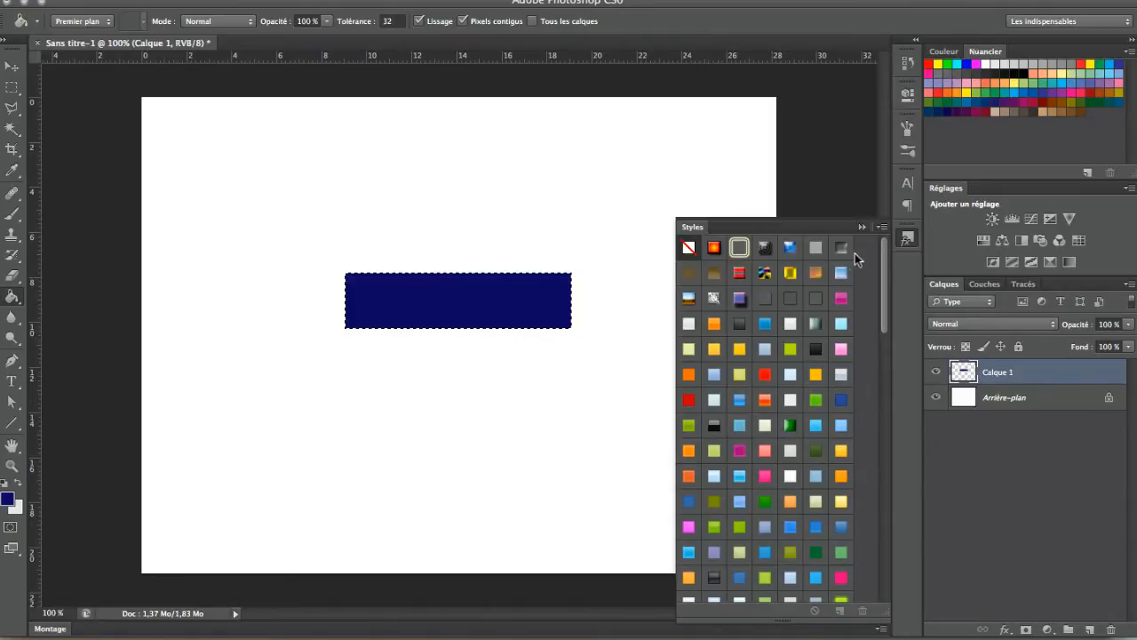
click(881, 228)
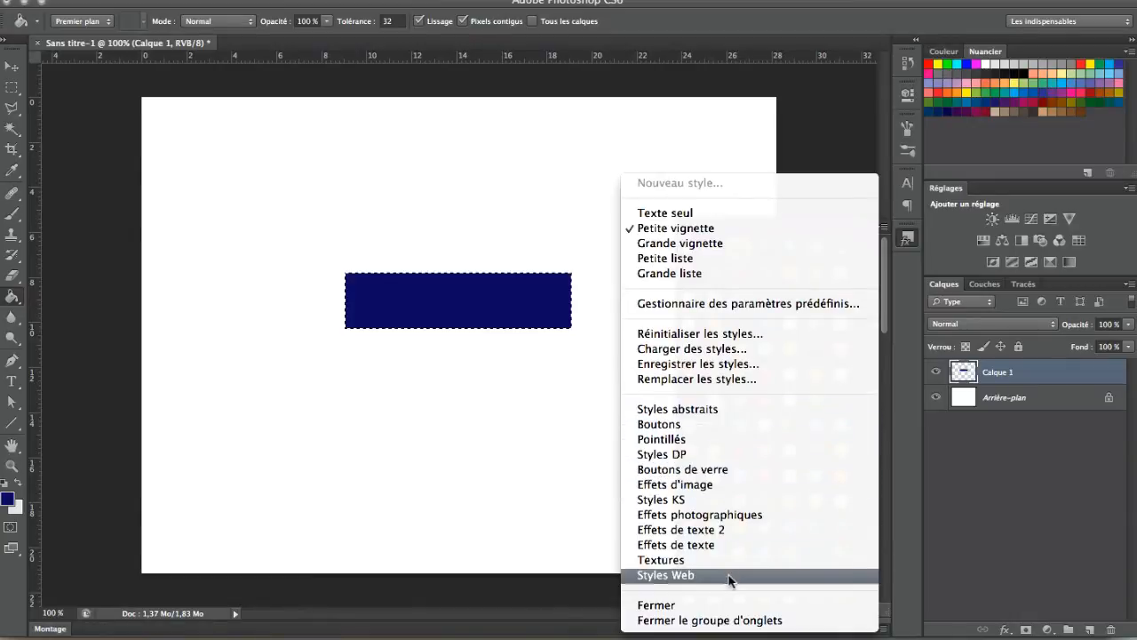
click(852, 96)
scroll(784, 399, down, 2)
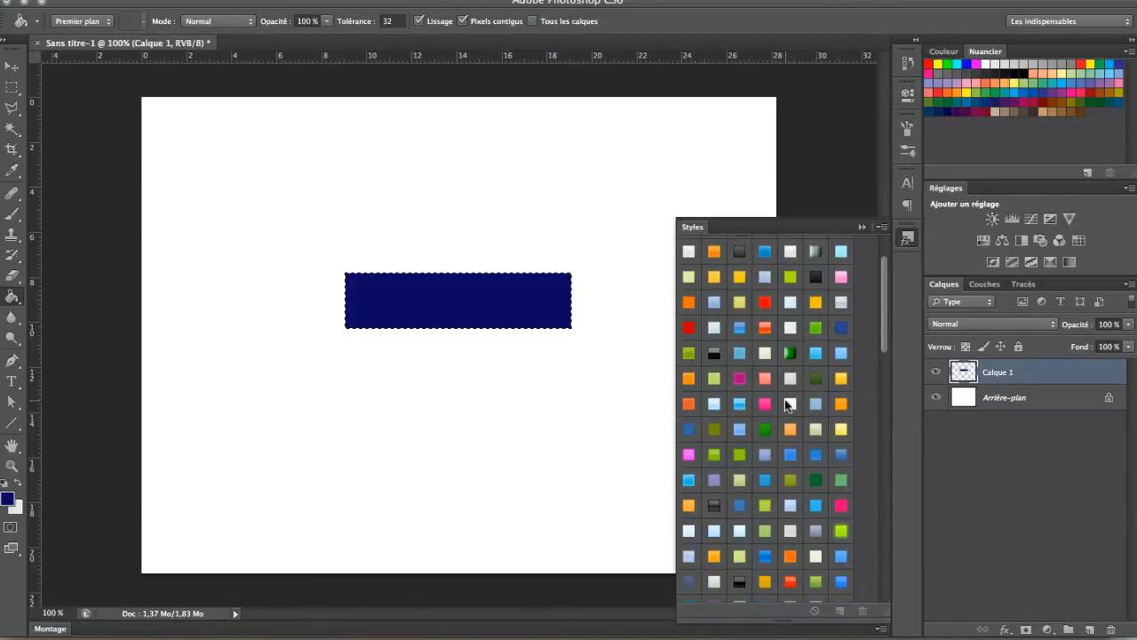
scroll(795, 403, down, 2)
scroll(773, 370, up, 3)
scroll(810, 344, down, 10)
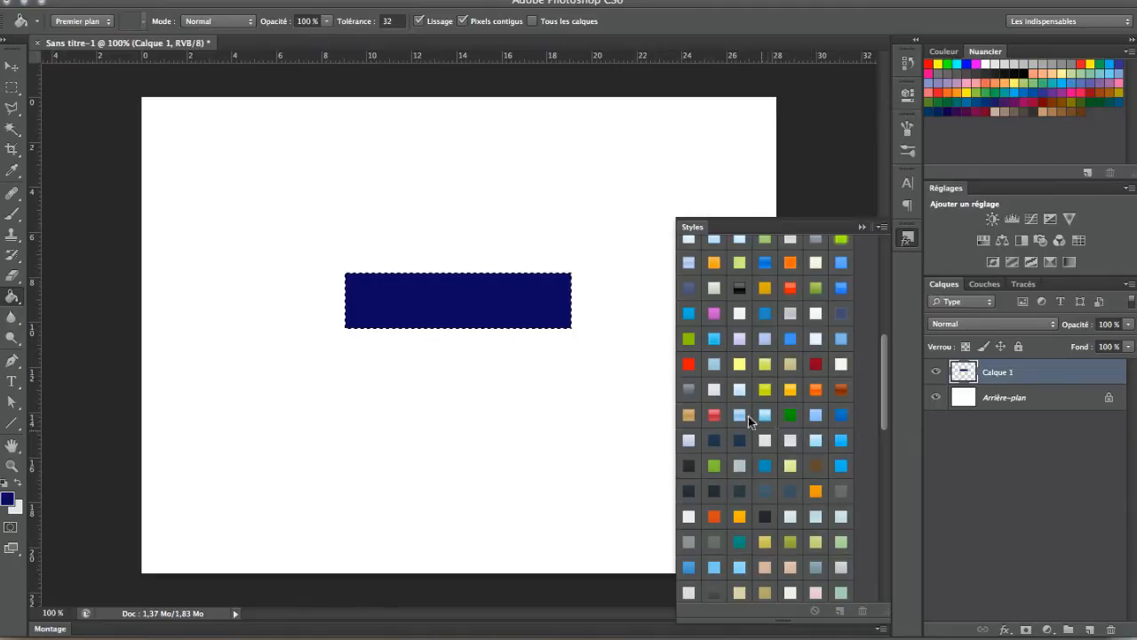
Step: Give the blue rectangle's layer bevel and emboss, inner shadow, satin and gradient overlay effects
click(1006, 628)
click(1028, 510)
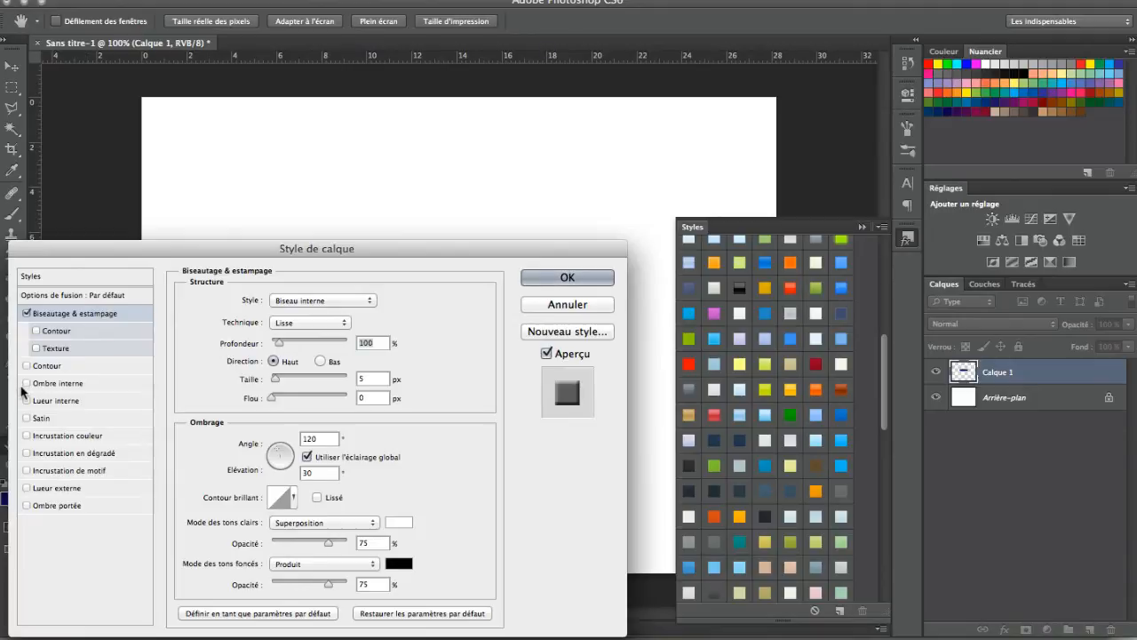
click(27, 383)
click(27, 417)
click(27, 453)
Step: Save the effects as a new style named TEST TUTO with layer effects included, and apply them to the rectangle's layer
click(567, 330)
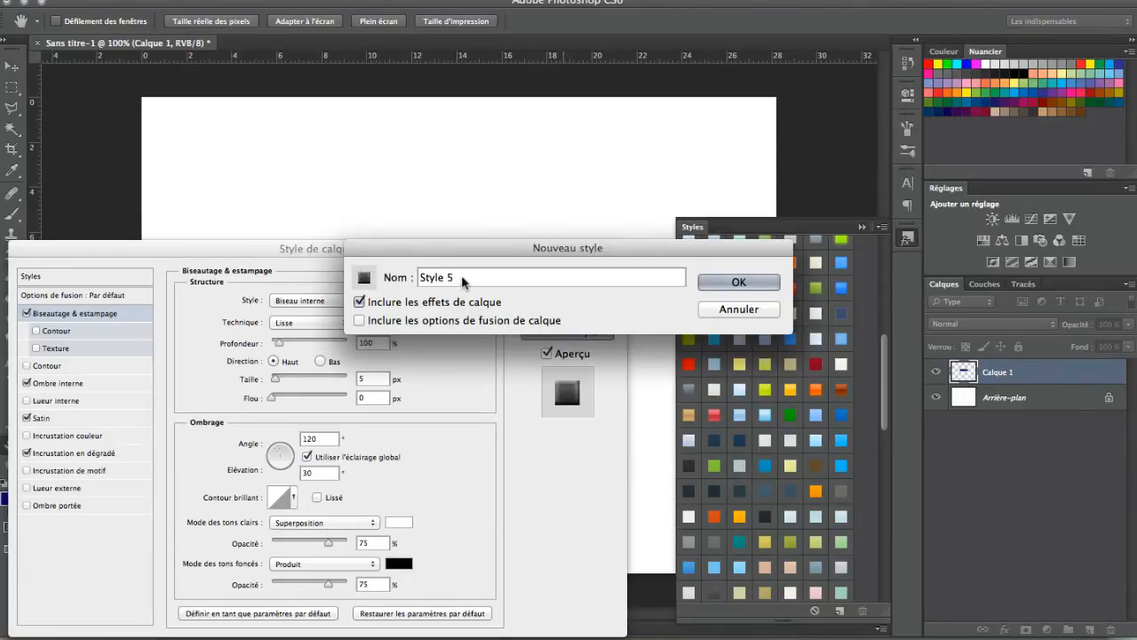
text(TES)
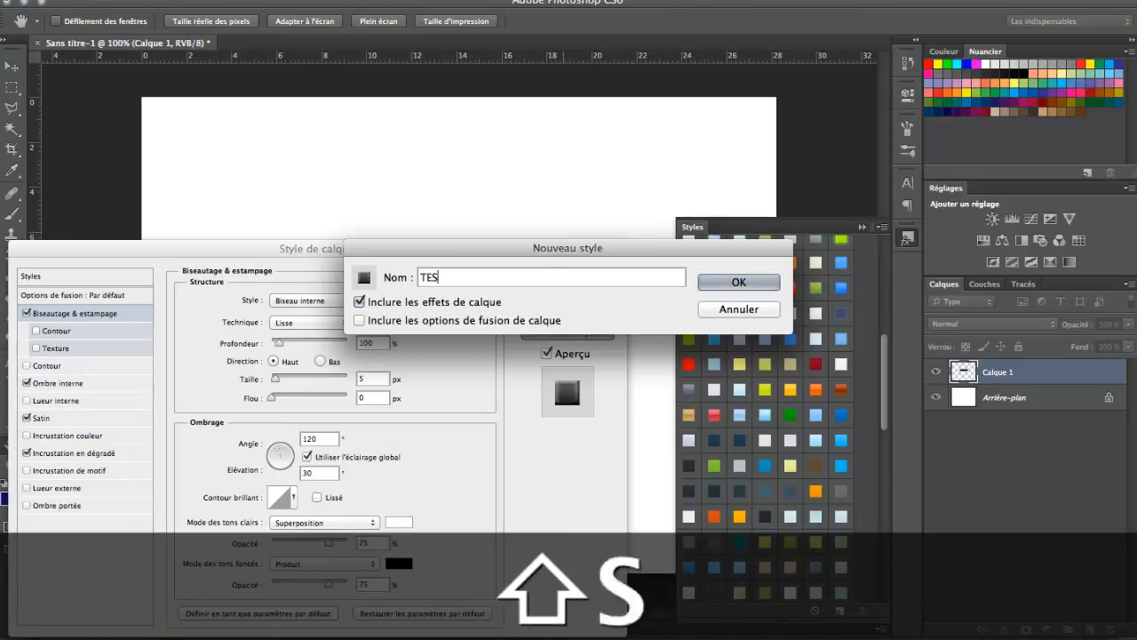
text(T TUTO)
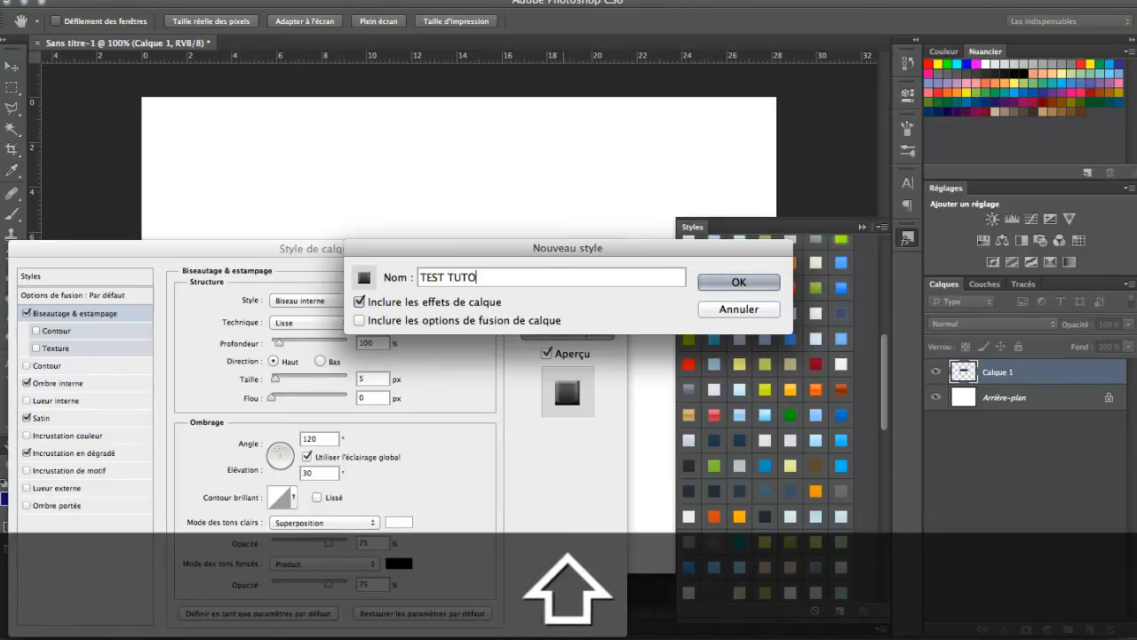
click(738, 282)
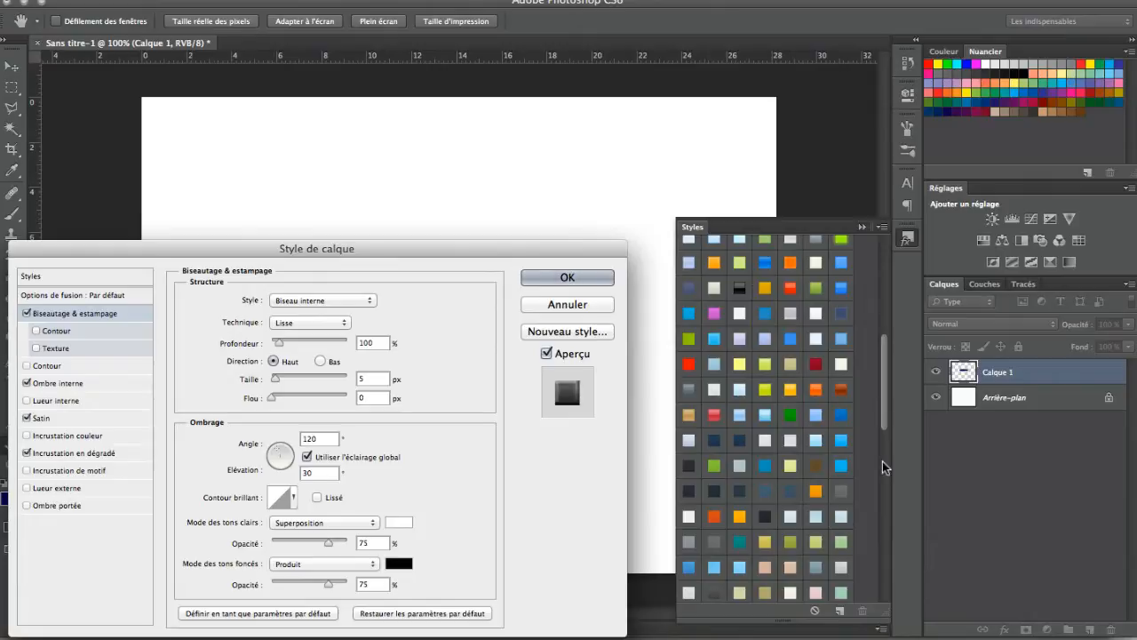
click(548, 286)
drag(884, 354, 888, 537)
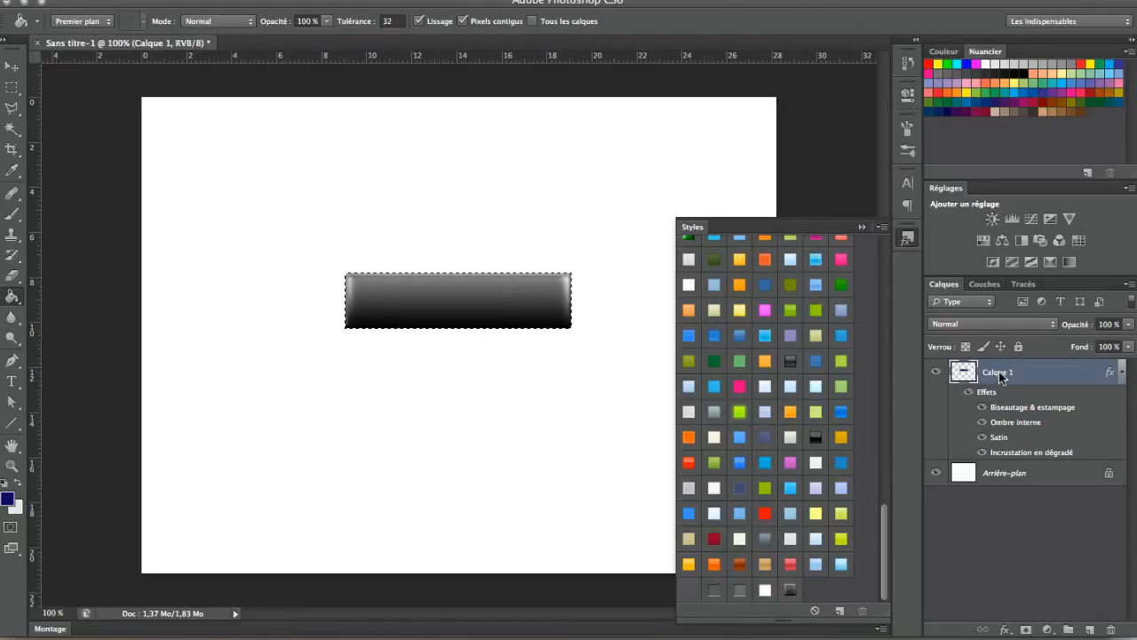
Step: Make a second rectangular selection about 6 by 2.6 cm in the canvas's upper-left area, ready for filling with the Paint Bucket
key(super)
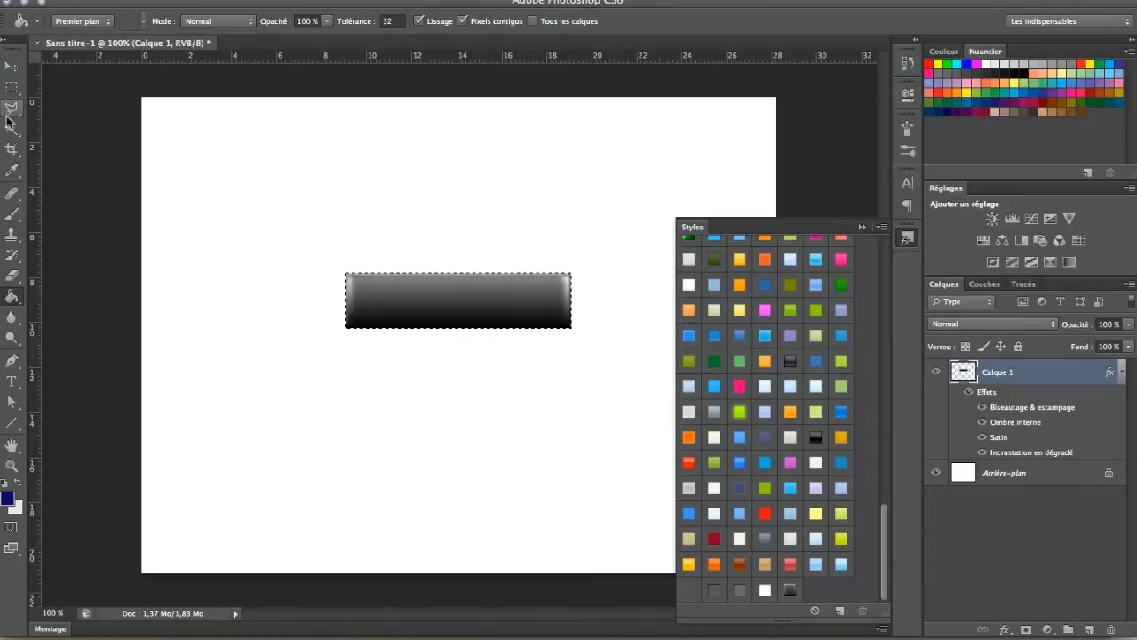
click(13, 87)
drag(235, 133, 374, 193)
click(13, 297)
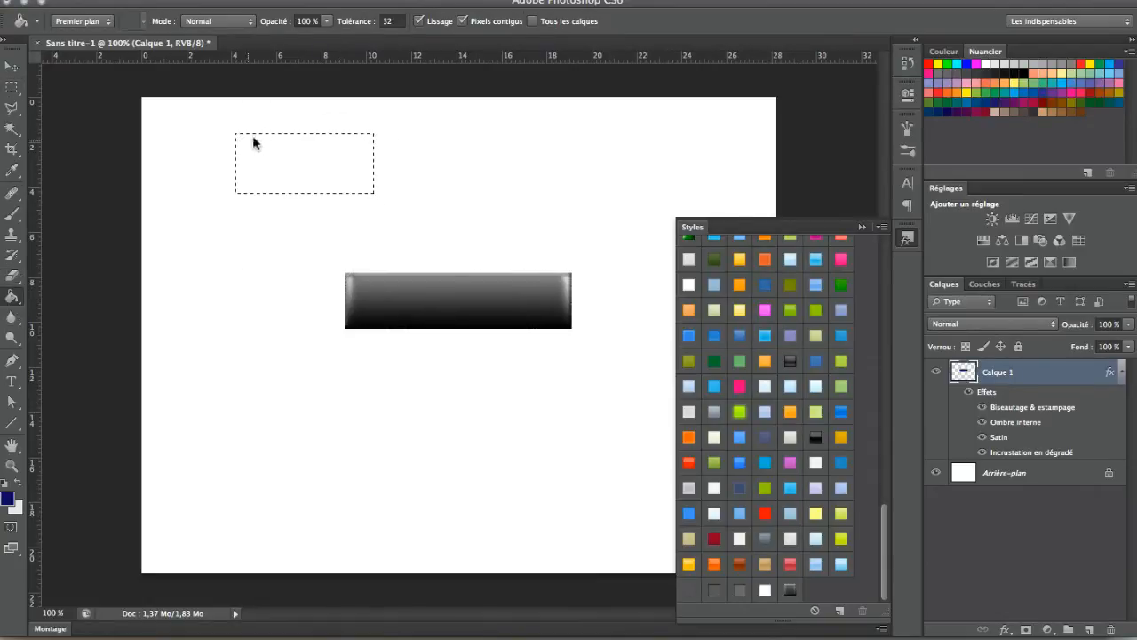
Step: Try filling the new selection on the same layer as the first rectangle
click(278, 177)
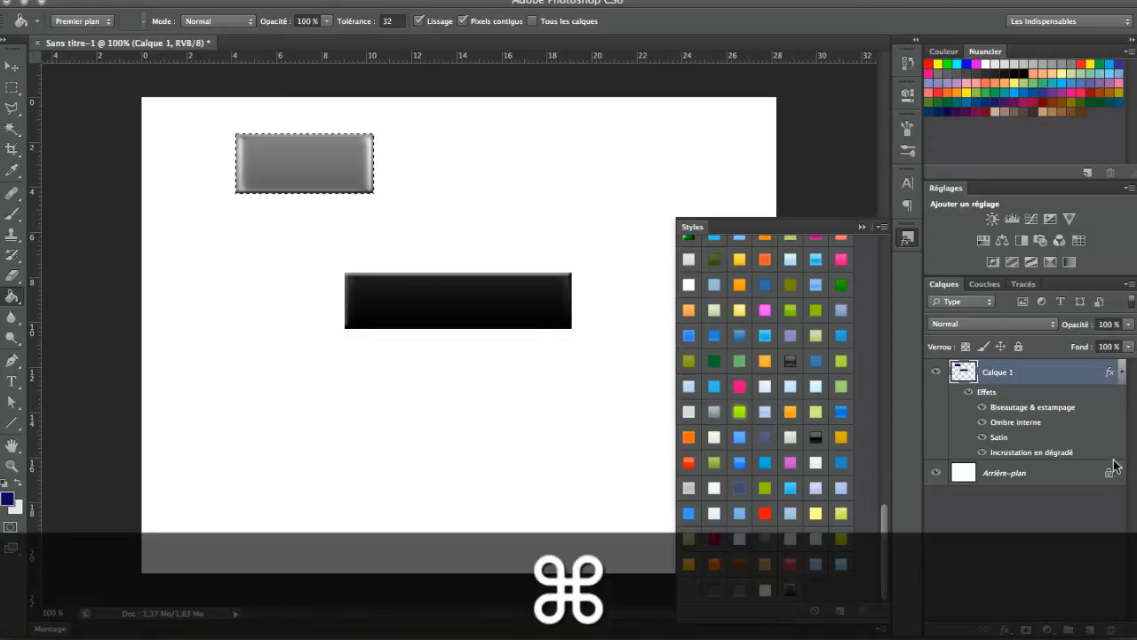
key(super+z)
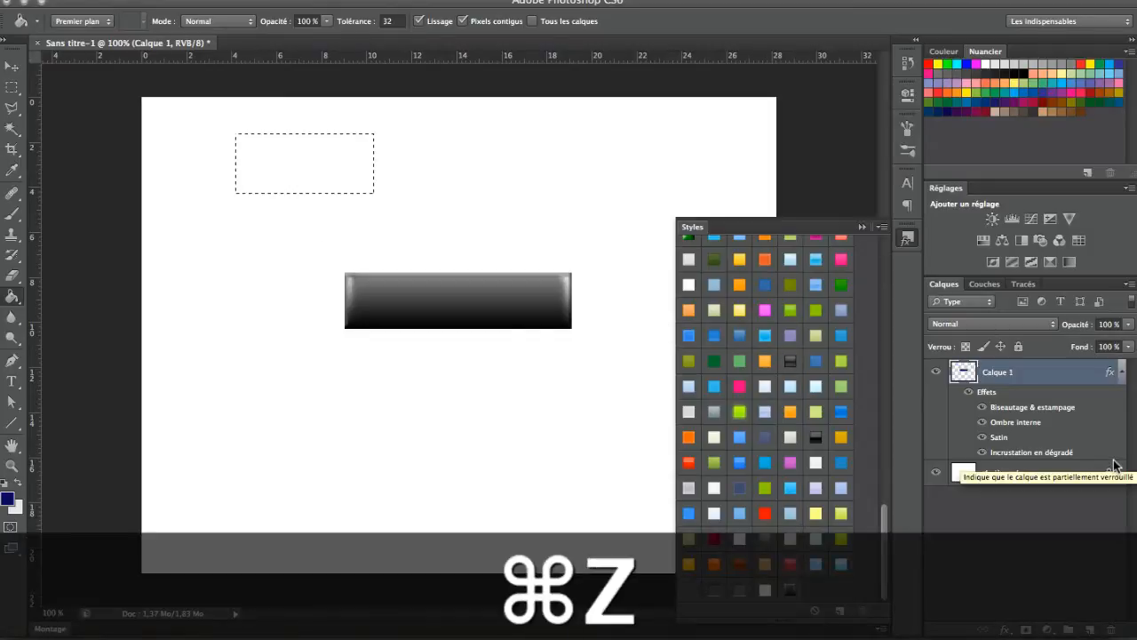
Step: Fill the selection with dark blue on a new layer and apply the saved TEST TUTO style to that layer
click(1090, 629)
click(281, 189)
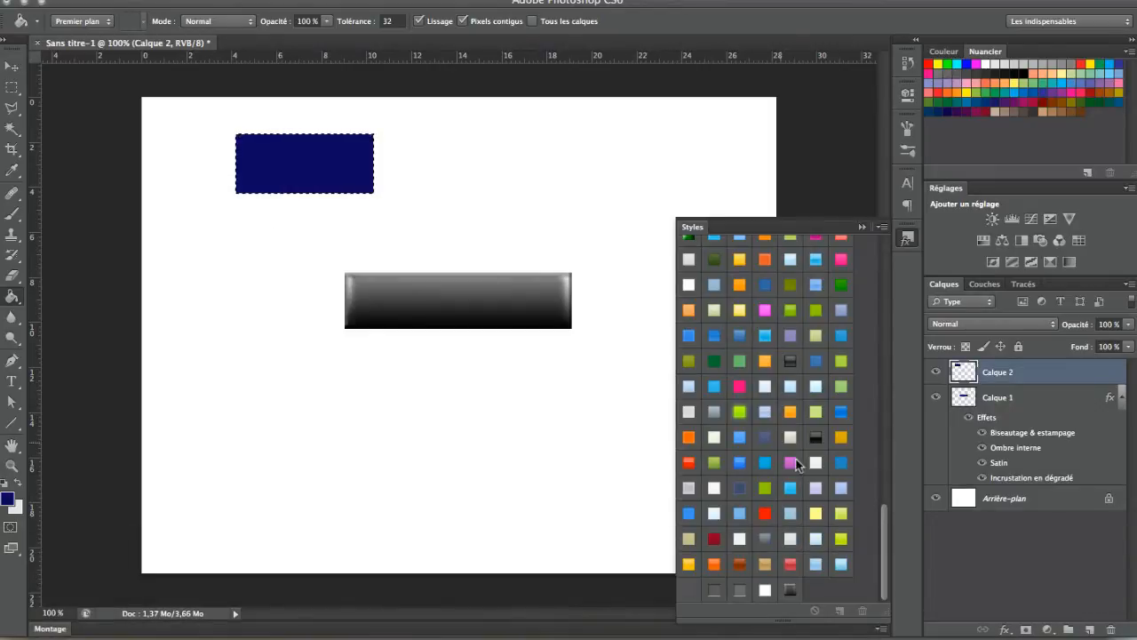
click(791, 590)
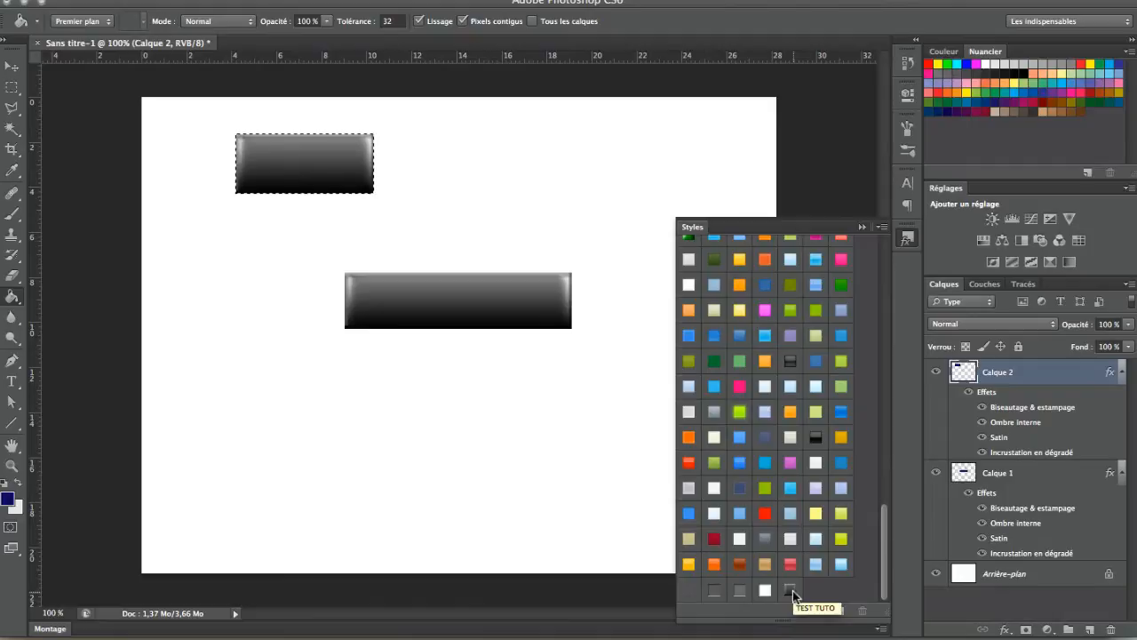
click(907, 242)
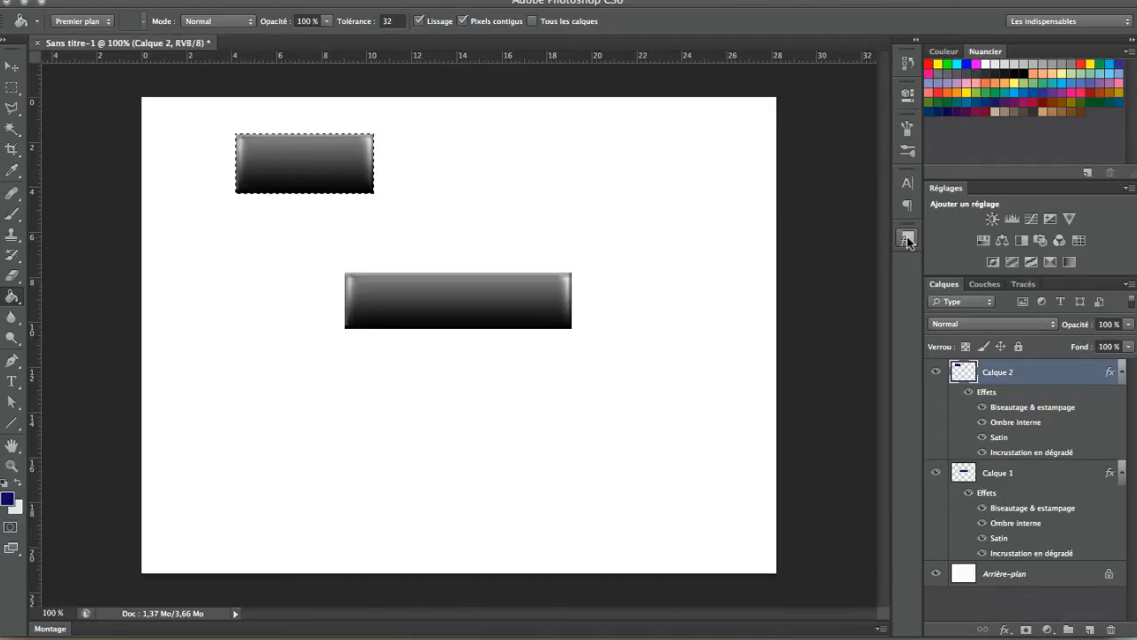
click(3, 90)
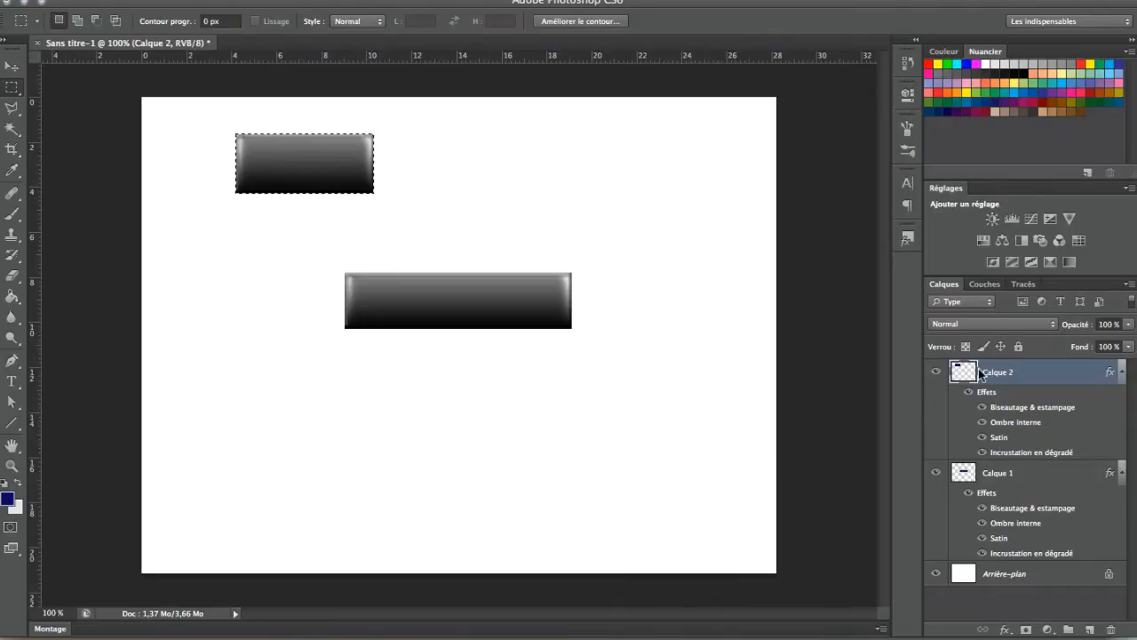
Step: Delete both styled rectangle layers, disable the layer deletion prompt, and add a new empty layer above the background
key(Delete)
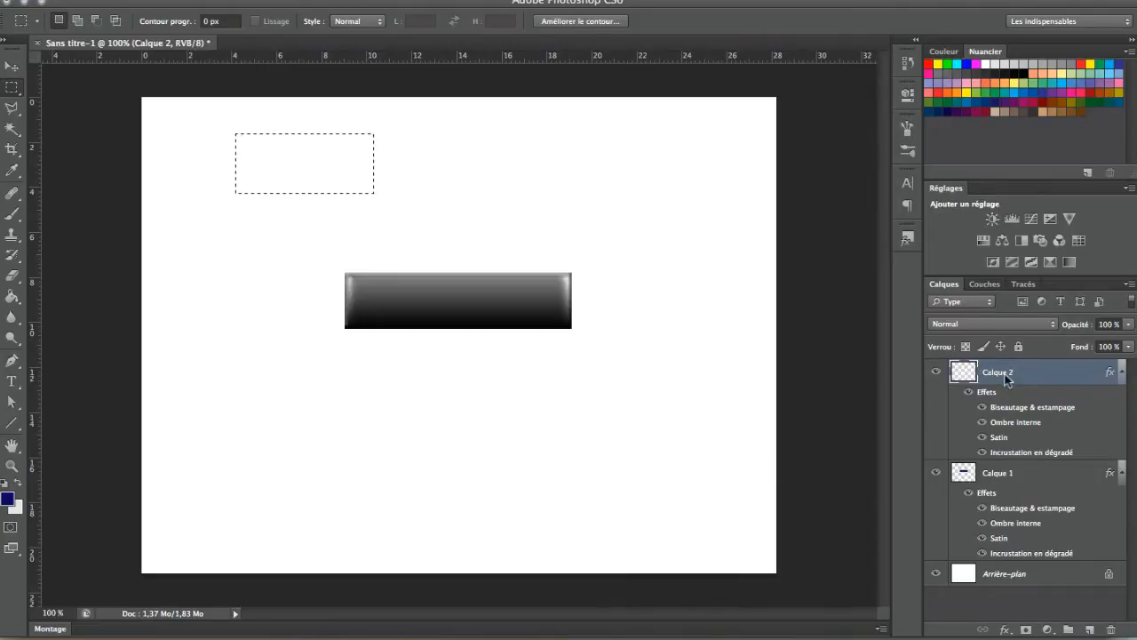
key(super+d)
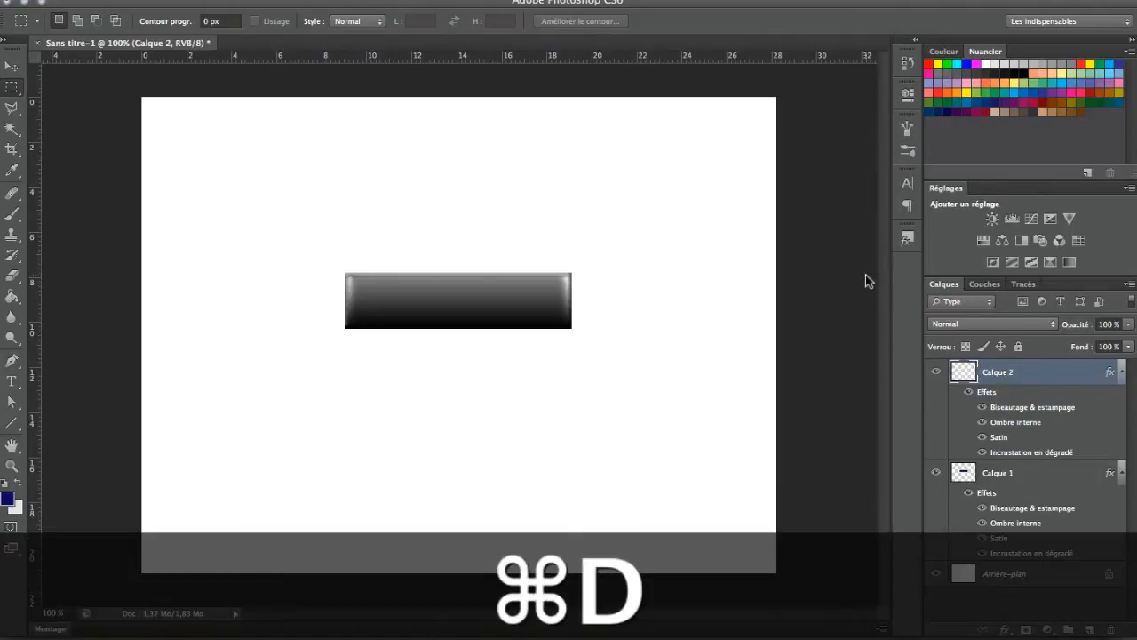
click(1106, 626)
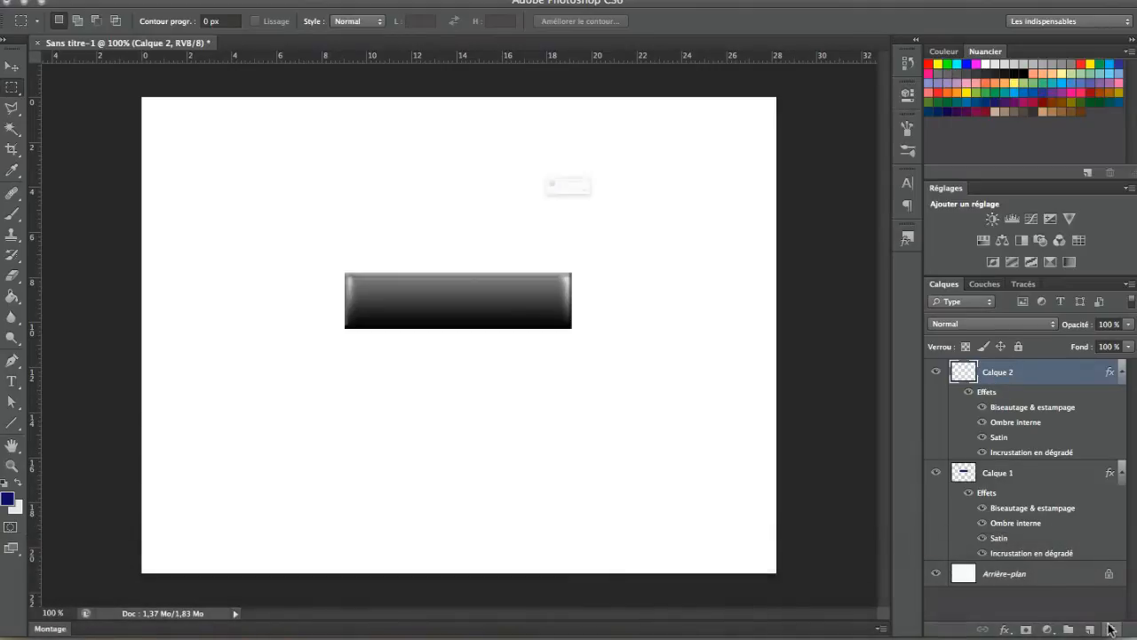
click(507, 197)
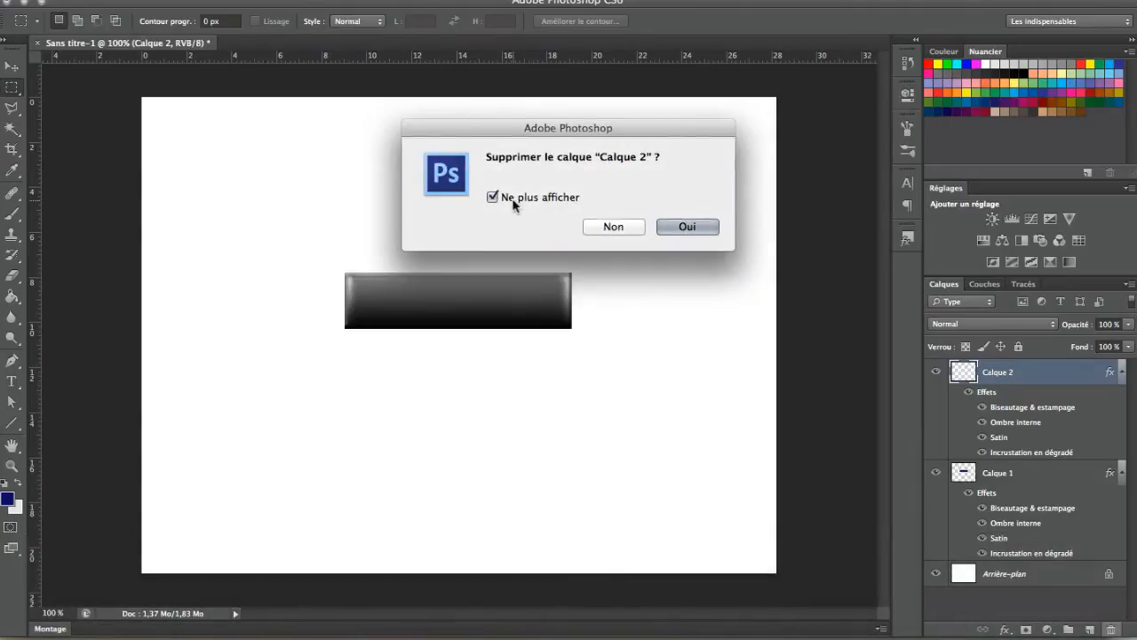
click(680, 225)
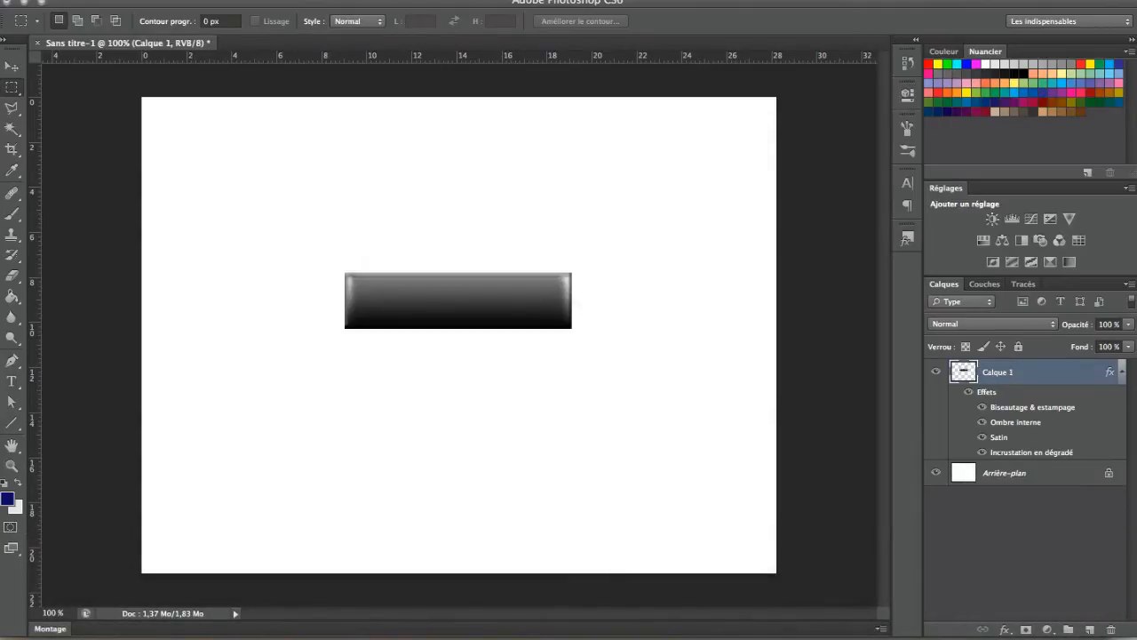
click(1111, 629)
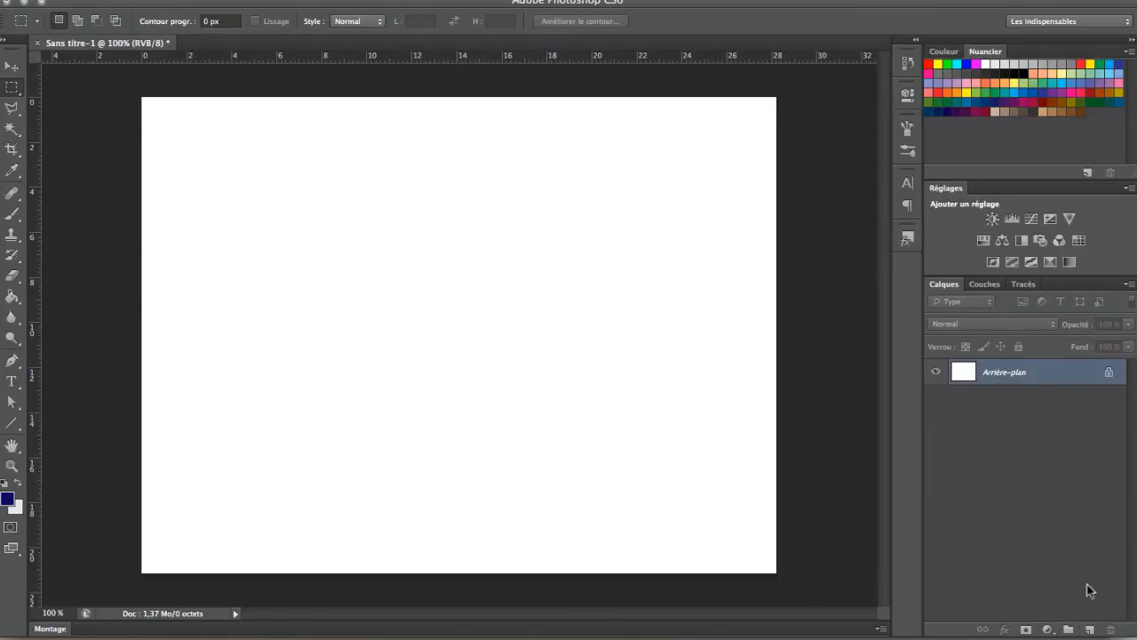
click(1088, 628)
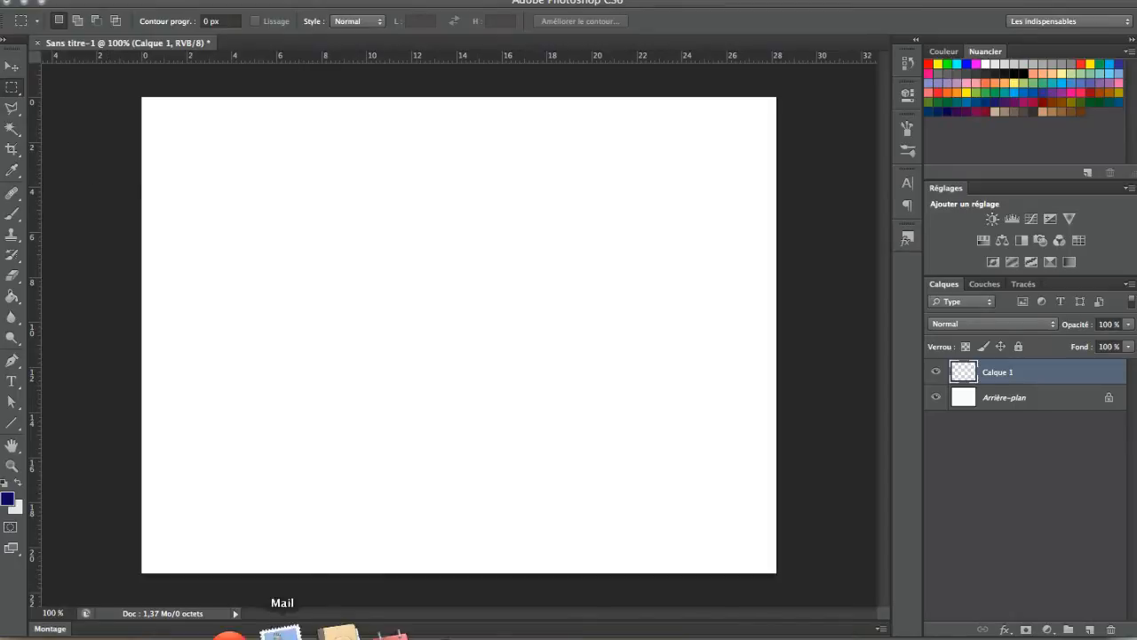
Step: Switch to Google Chrome and browse the free Photoshop brush search results and the layer styles gallery on Brusheezy
click(258, 629)
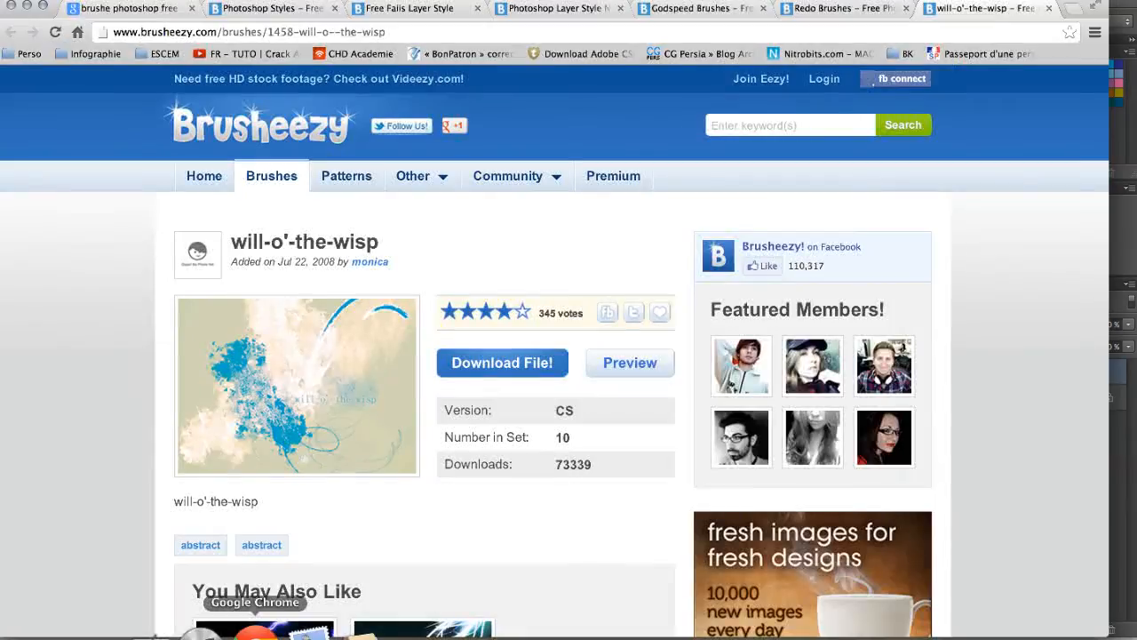
click(122, 15)
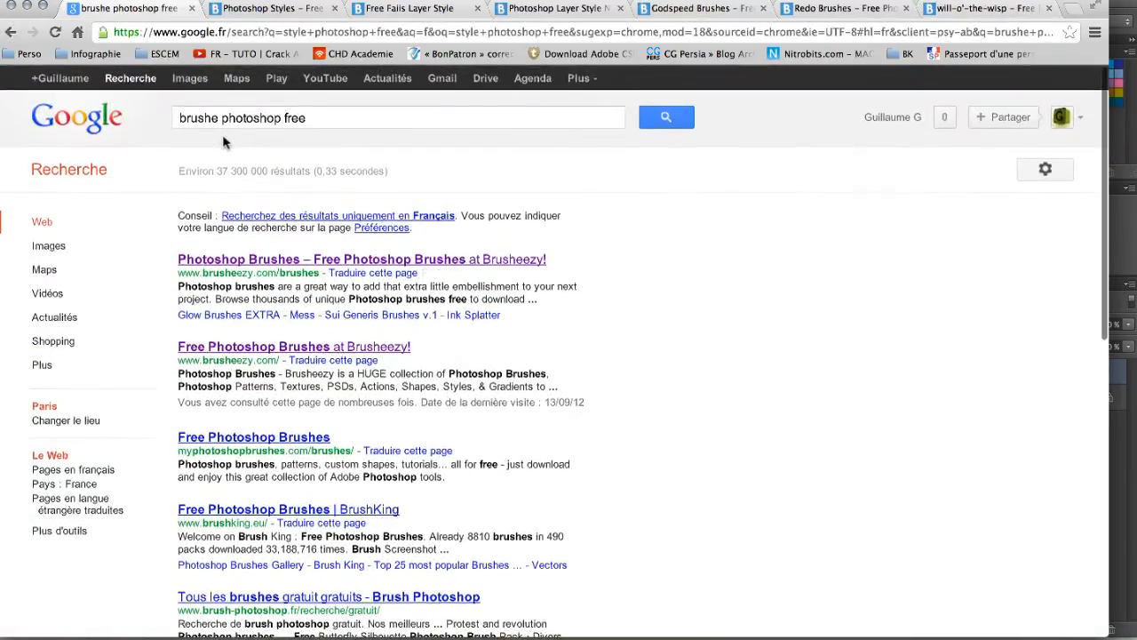
click(269, 8)
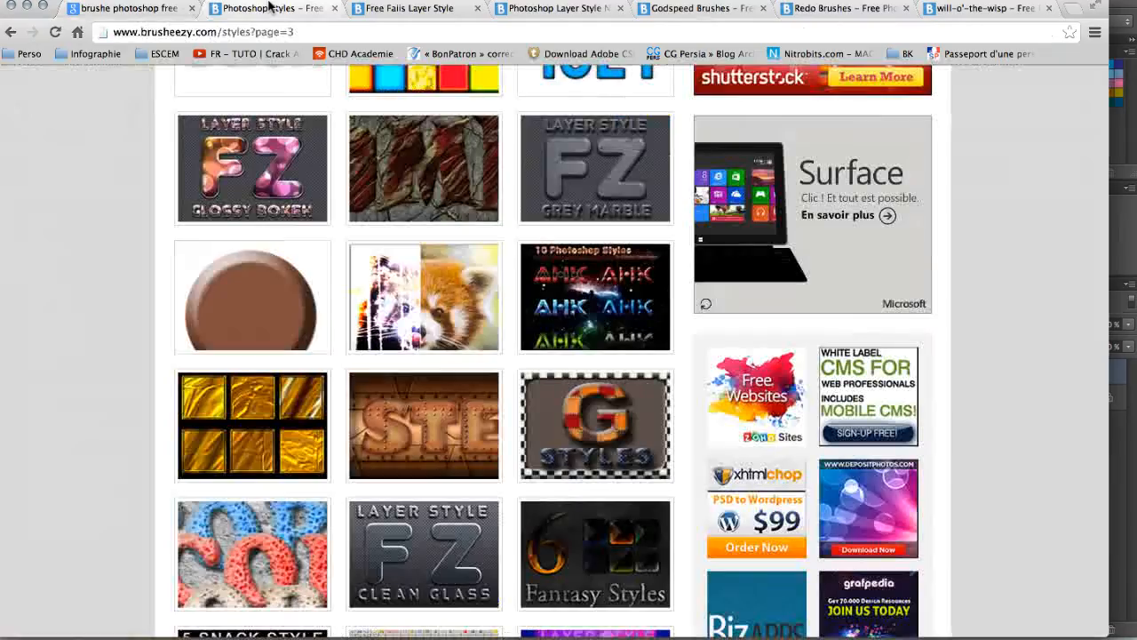
scroll(372, 225, up, 10)
mouse_move(422, 176)
scroll(455, 233, down, 5)
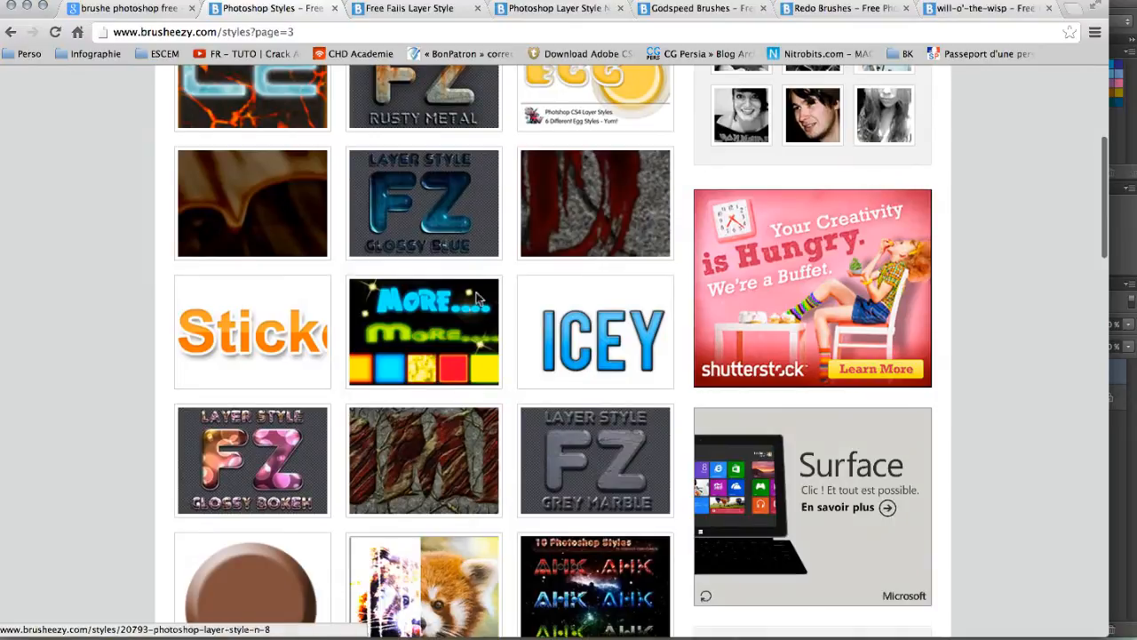
Step: Review the Godspeed Brushes page on Brusheezy, and minimise the browser and Photoshop to examine the arrow doodles brush file on the desktop
click(702, 8)
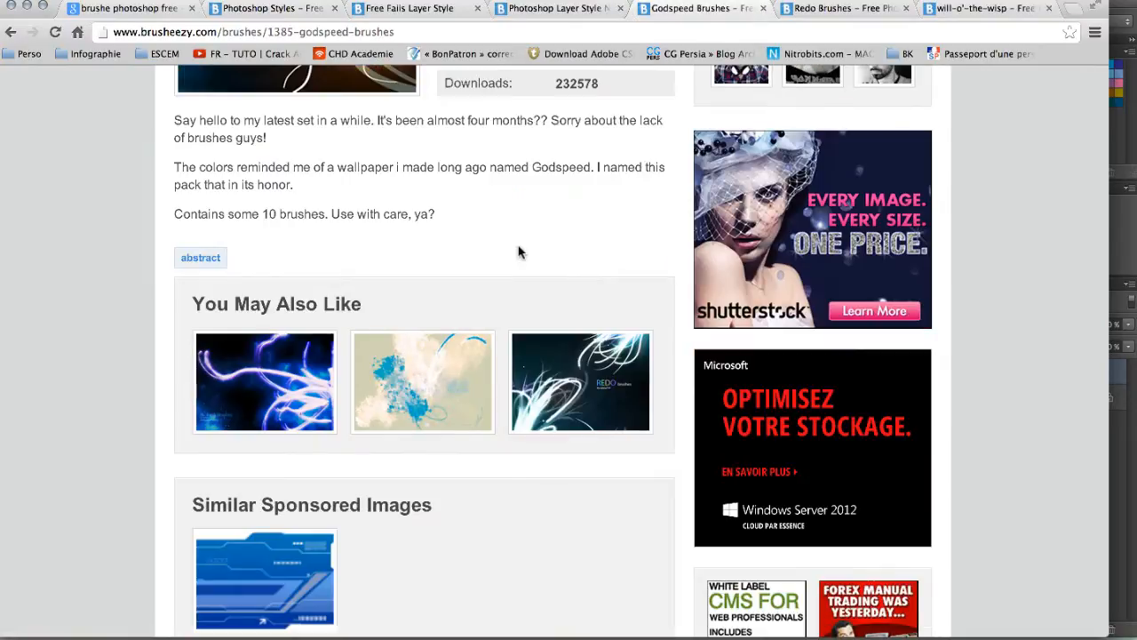
scroll(519, 251, up, 3)
scroll(519, 252, up, 2)
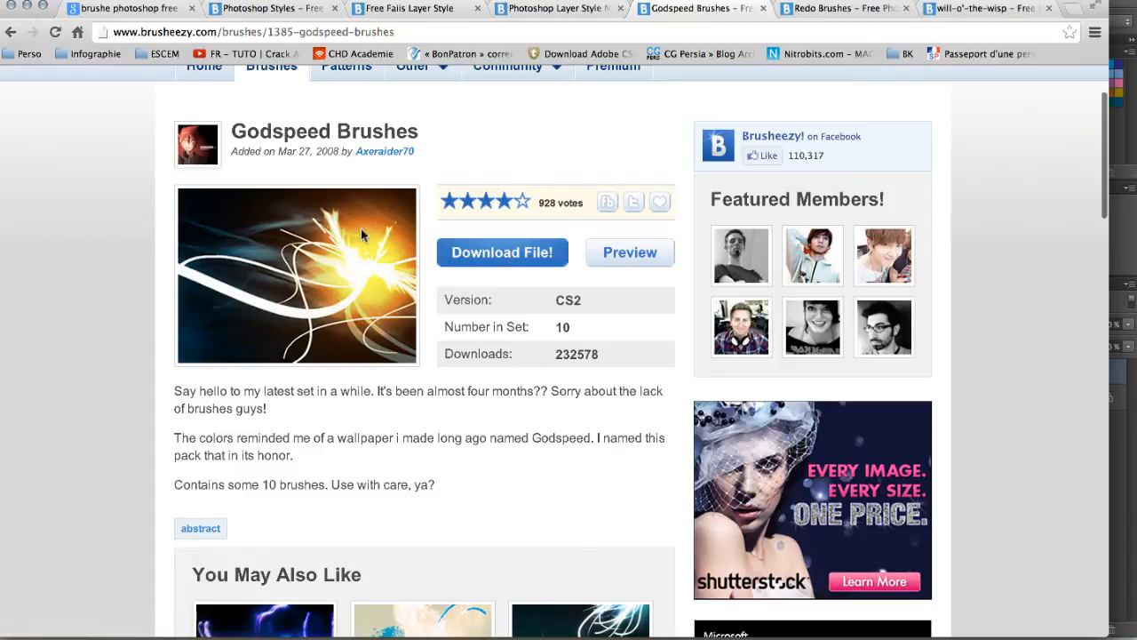
click(25, 7)
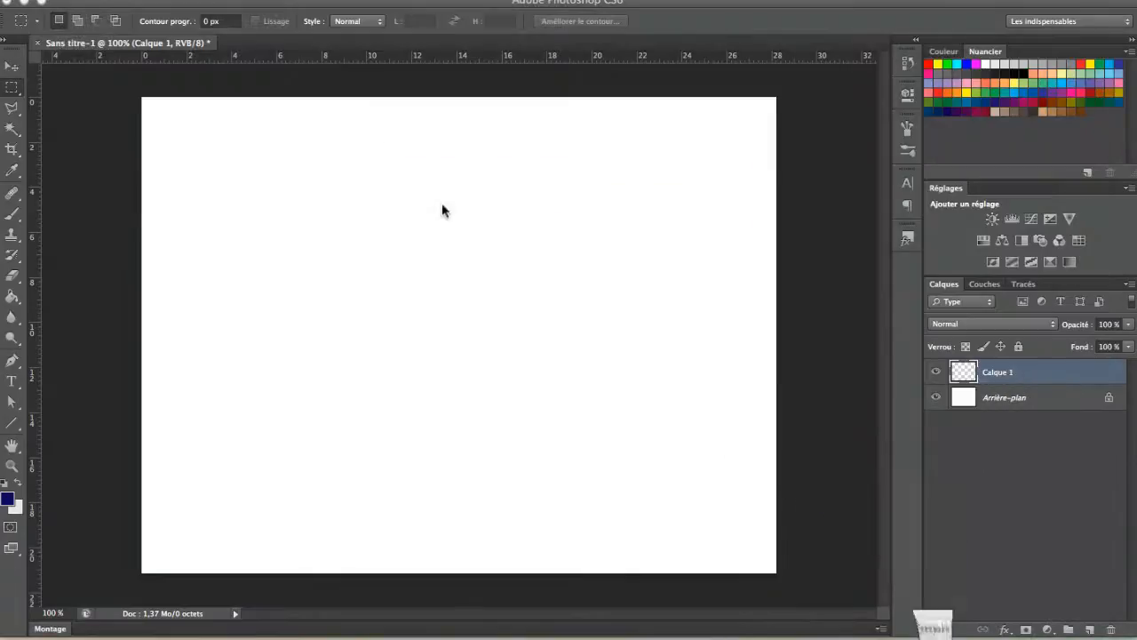
click(23, 4)
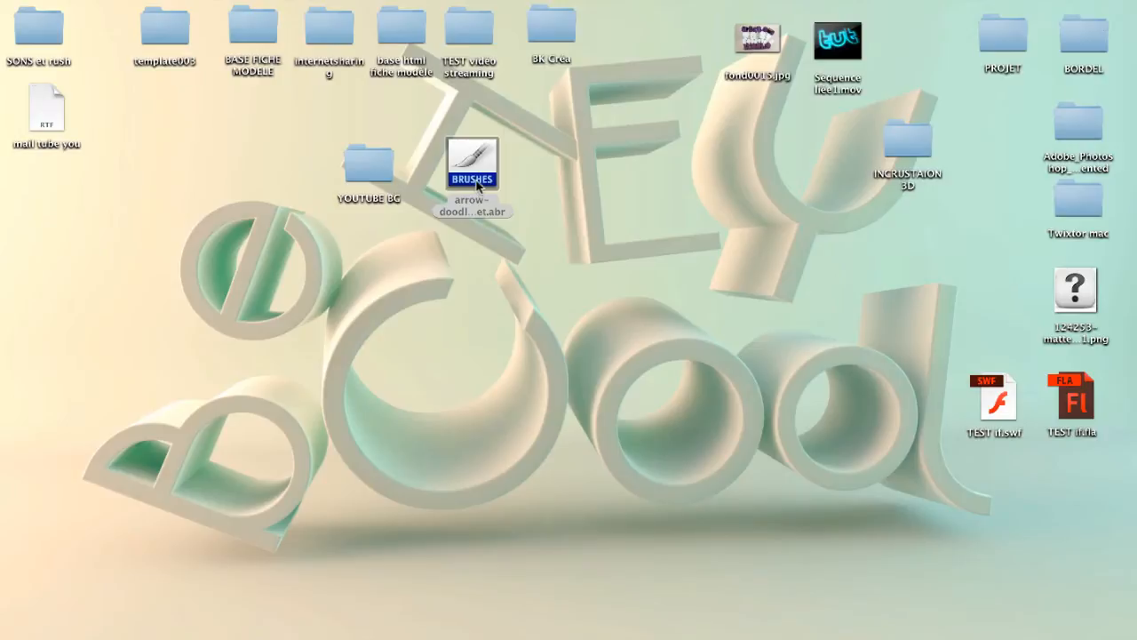
Step: Download the Godspeed Brushes archive from its Brusheezy page in Google Chrome and place the zip file on the desktop
click(213, 632)
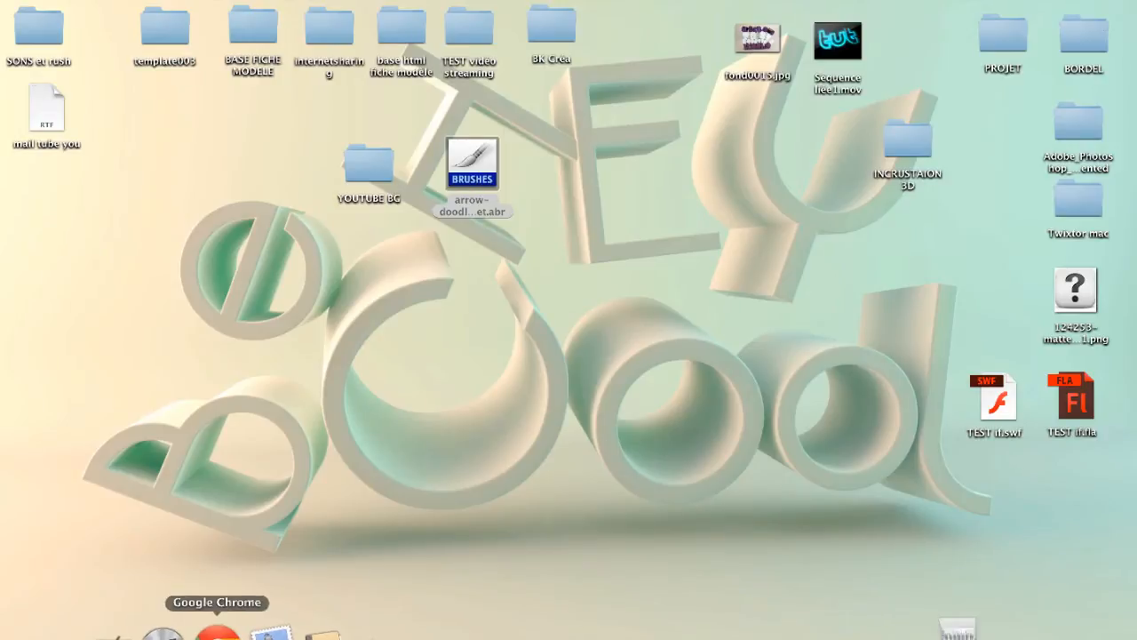
click(478, 255)
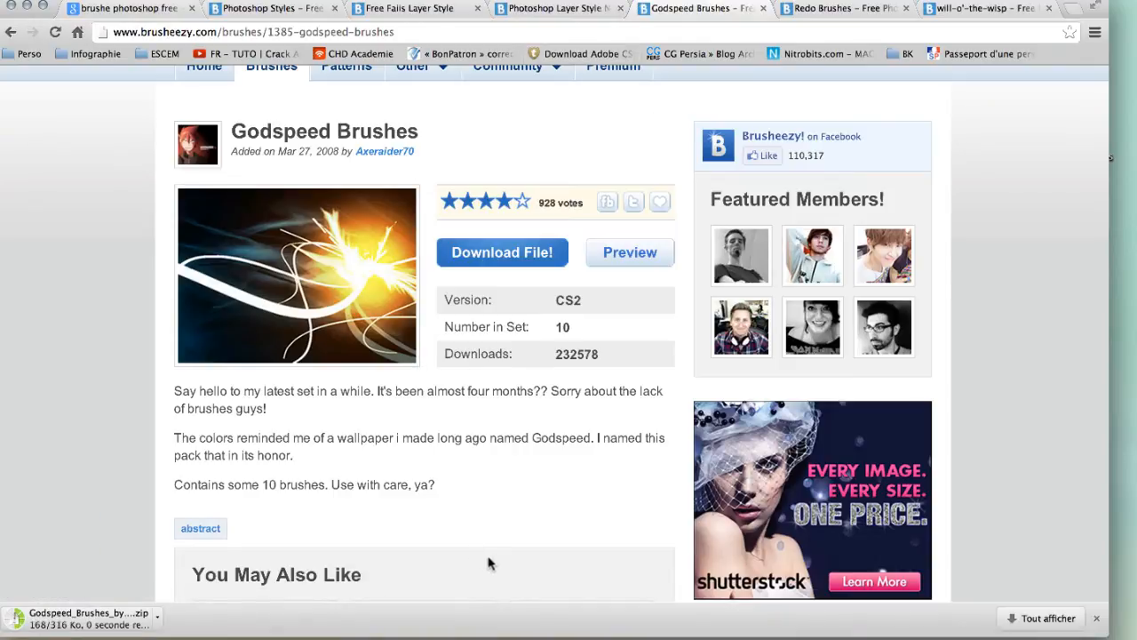
click(908, 632)
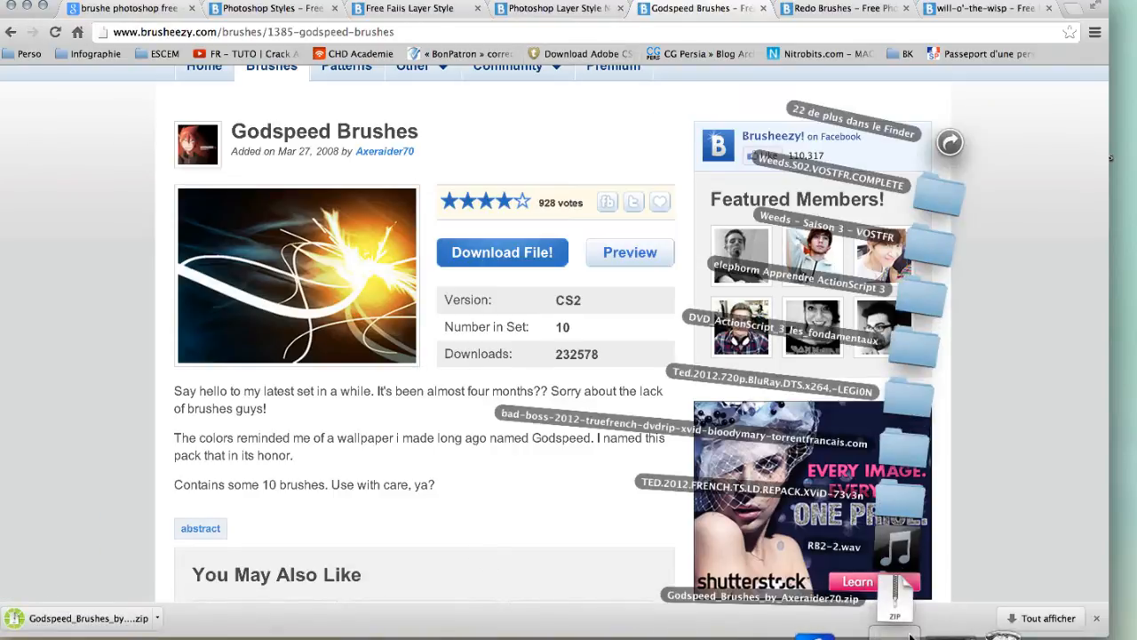
click(1121, 568)
drag(1121, 569, 616, 370)
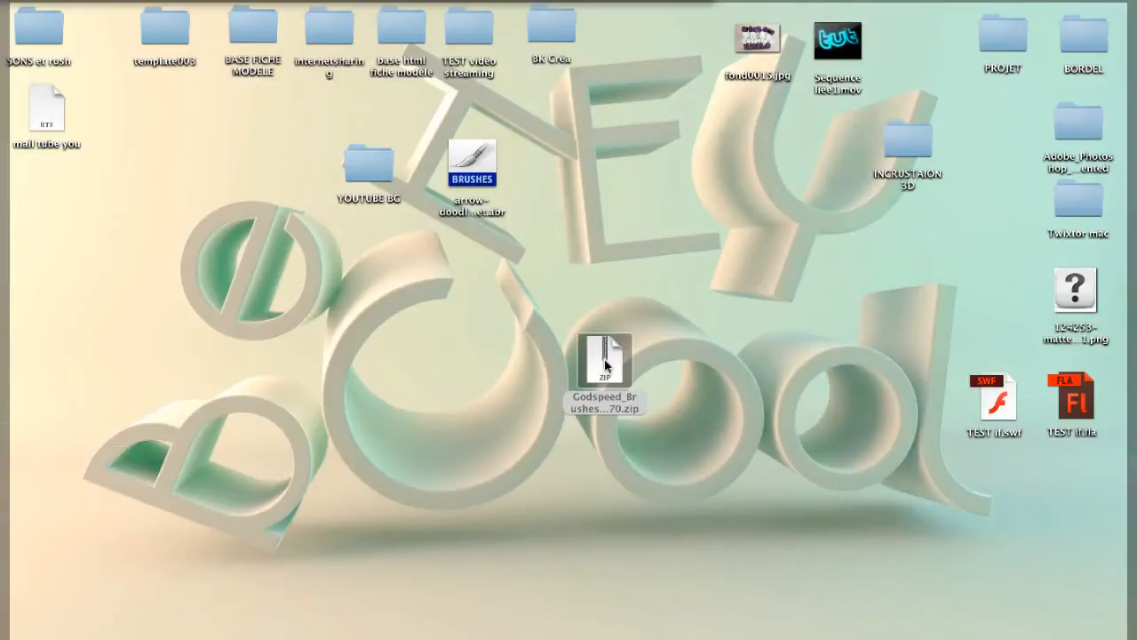
Step: Extract the Godspeed brushes zip on the desktop, set the .abr file apart, and move the zip to the trash
double_click(615, 369)
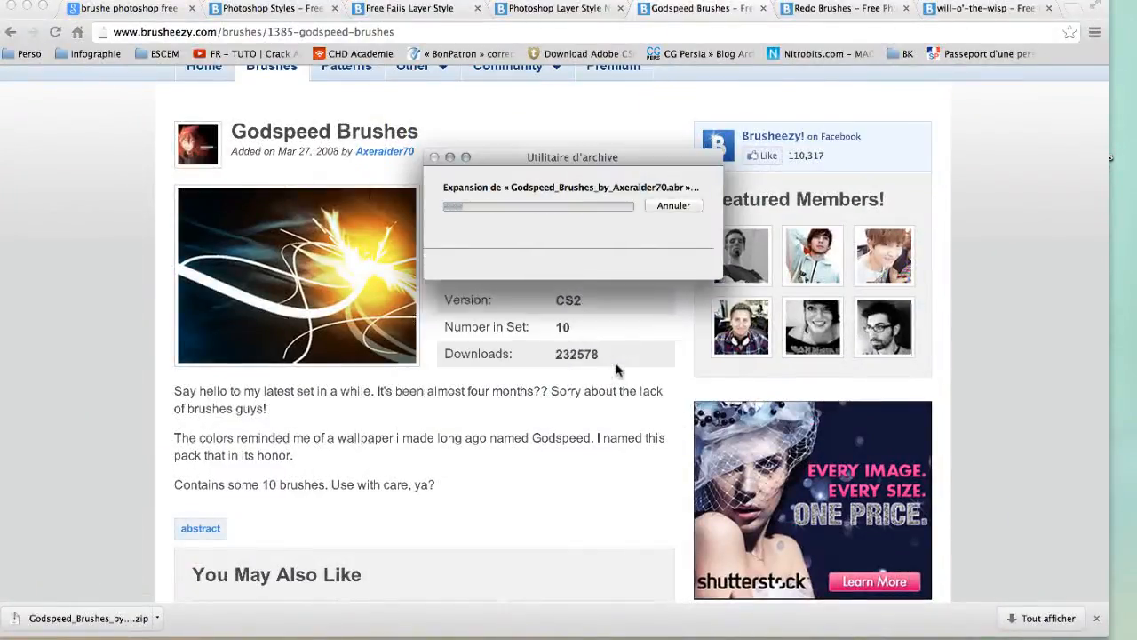
key(F11)
click(634, 376)
drag(634, 380, 453, 364)
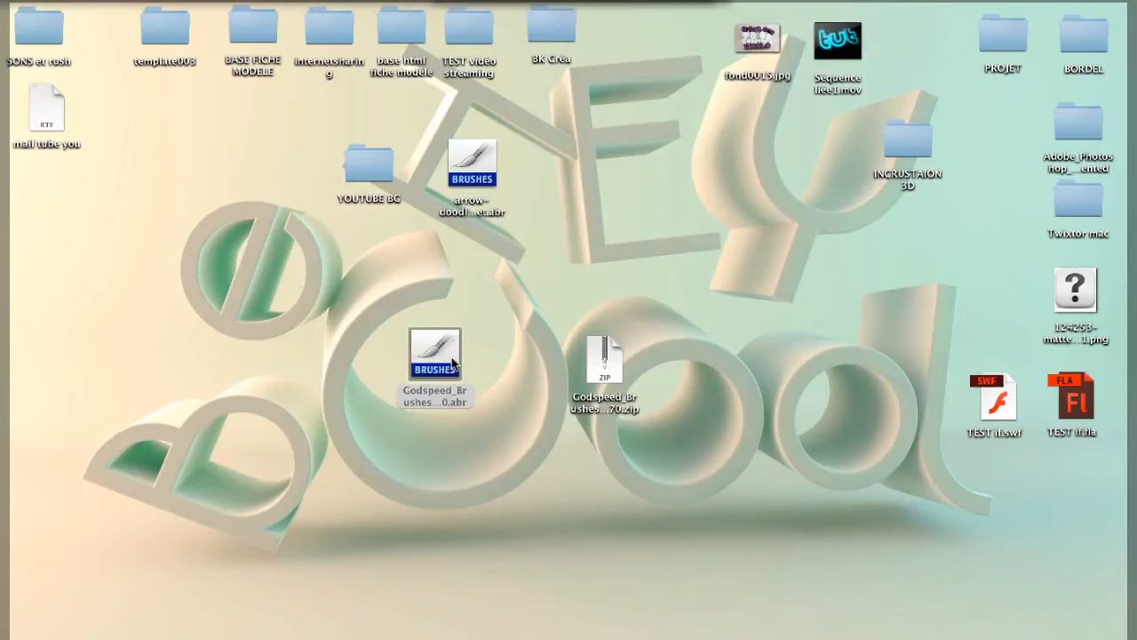
drag(601, 351, 988, 627)
Step: Place the extracted Godspeed .abr file beside the arrow doodles brush file on the desktop
key(F11)
click(657, 231)
key(F11)
click(416, 358)
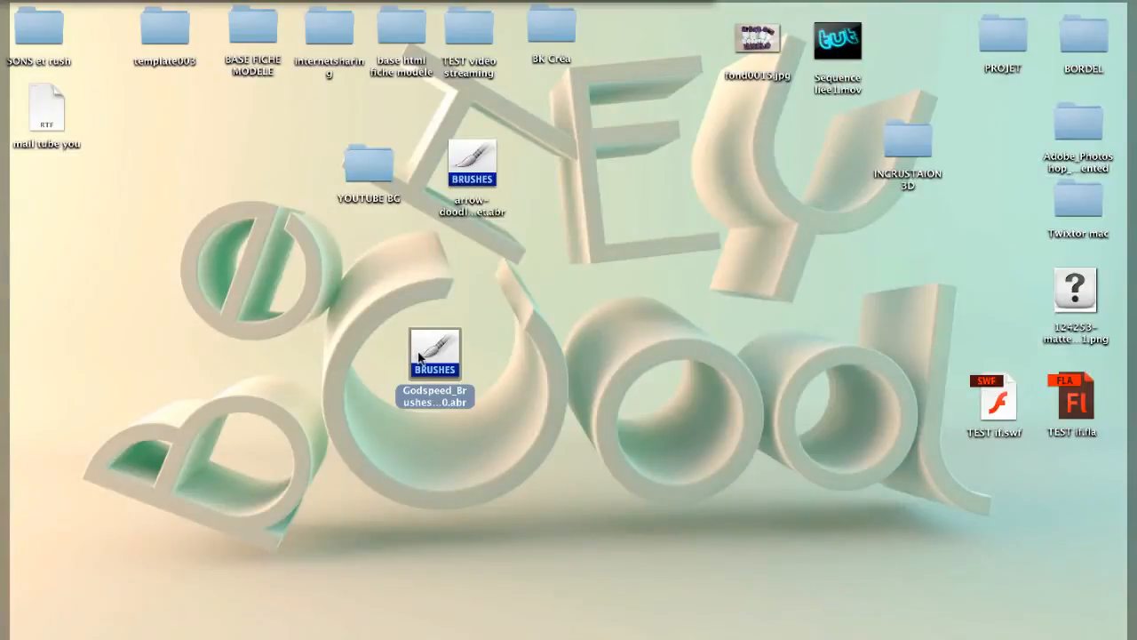
mouse_move(426, 349)
mouse_down()
mouse_move(552, 253)
mouse_move(542, 189)
mouse_up()
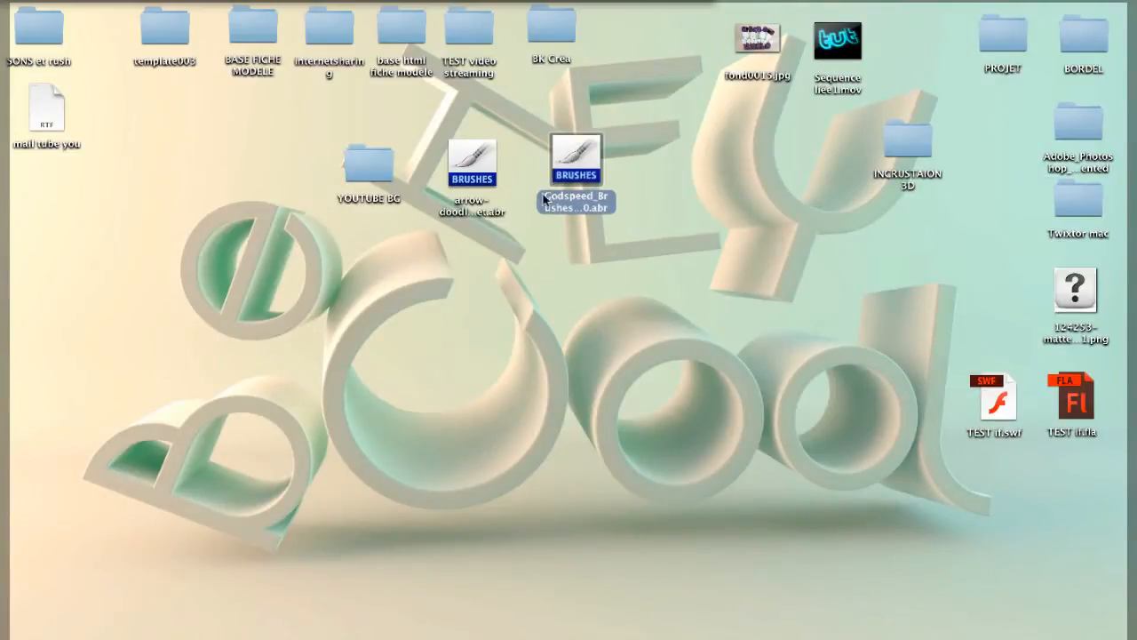
click(512, 263)
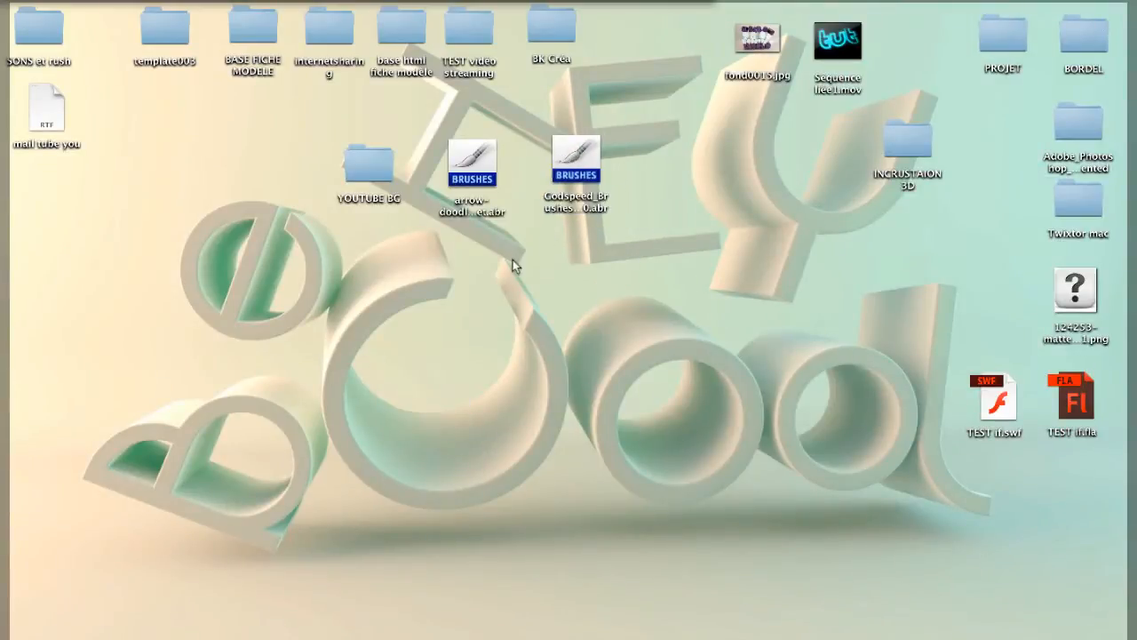
click(573, 165)
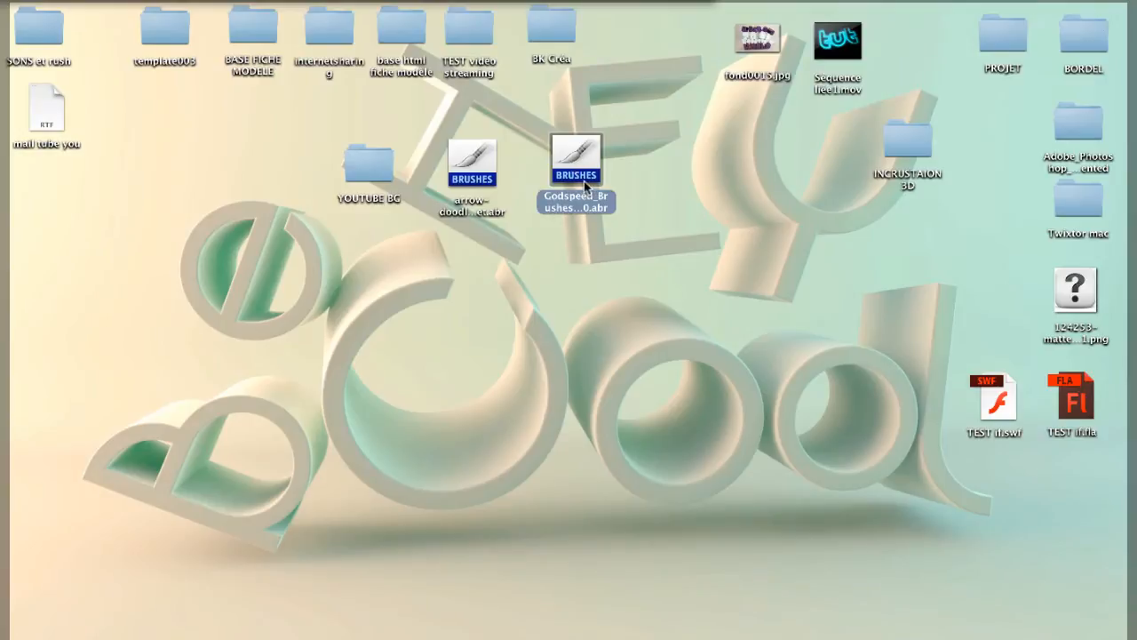
drag(583, 177, 554, 179)
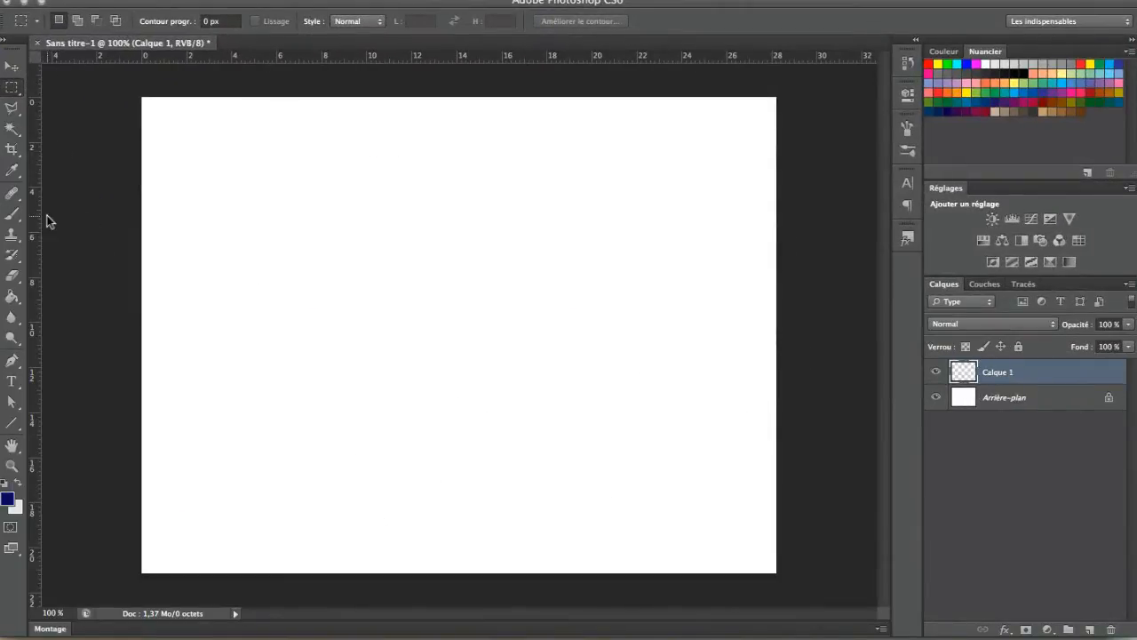
Step: Load the Godspeed .abr file from the desktop (Bureau) into the Brush tool's presets
click(14, 214)
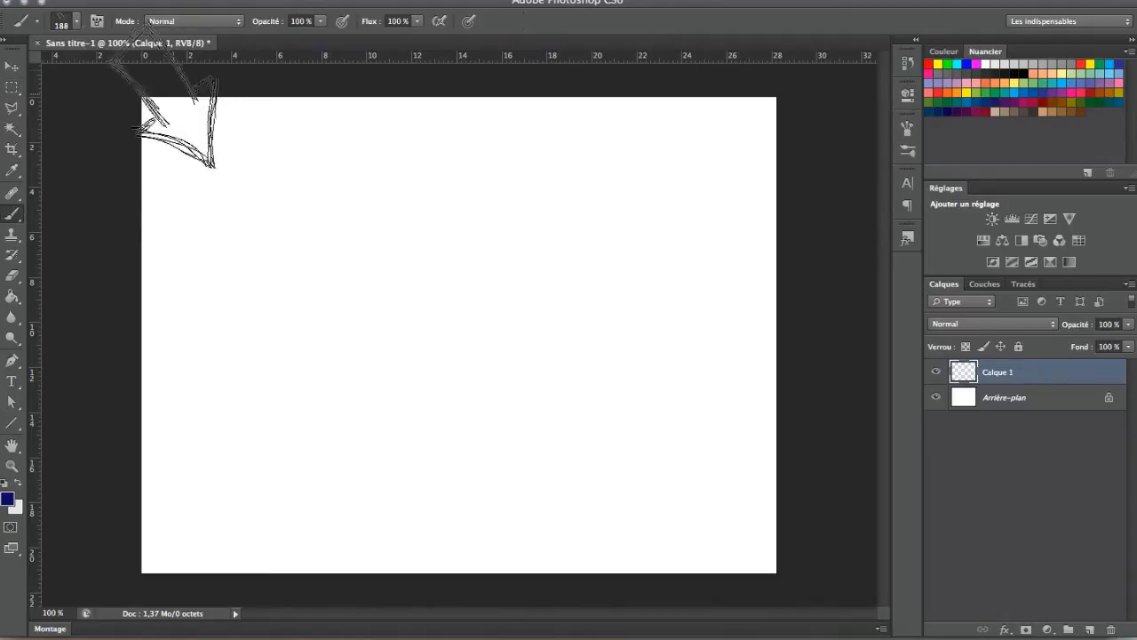
click(77, 25)
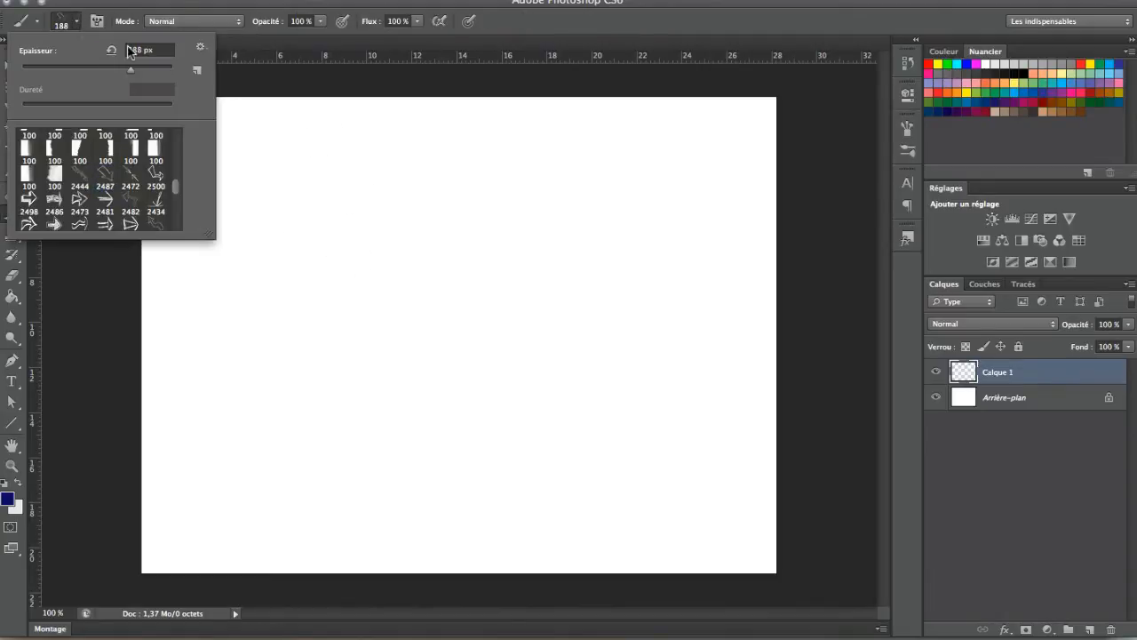
click(78, 25)
click(77, 25)
click(199, 48)
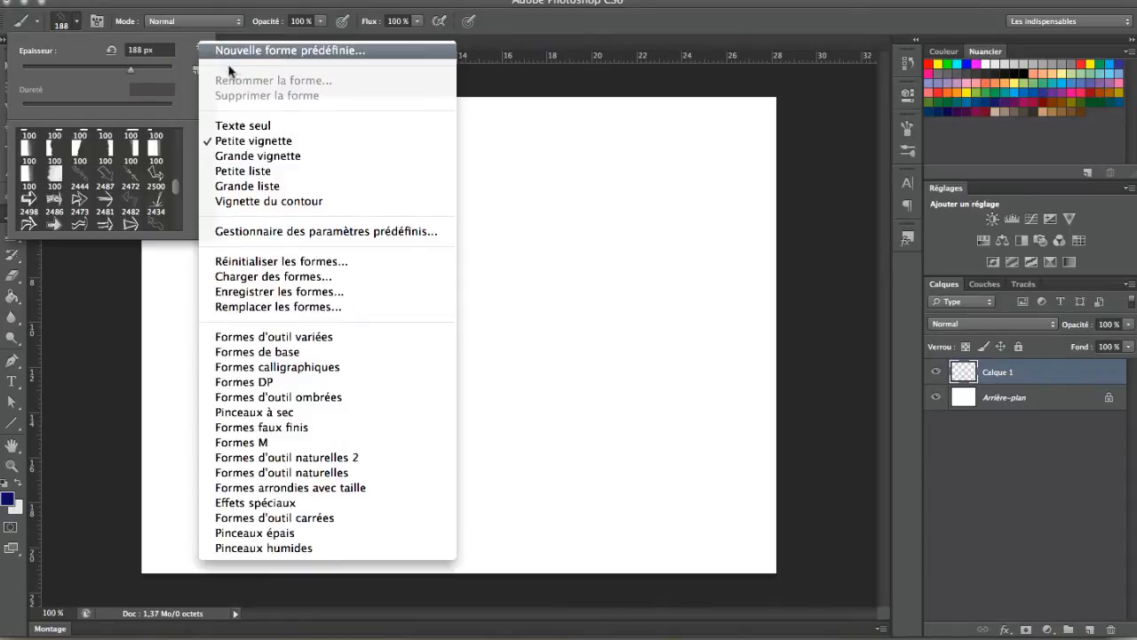
click(275, 280)
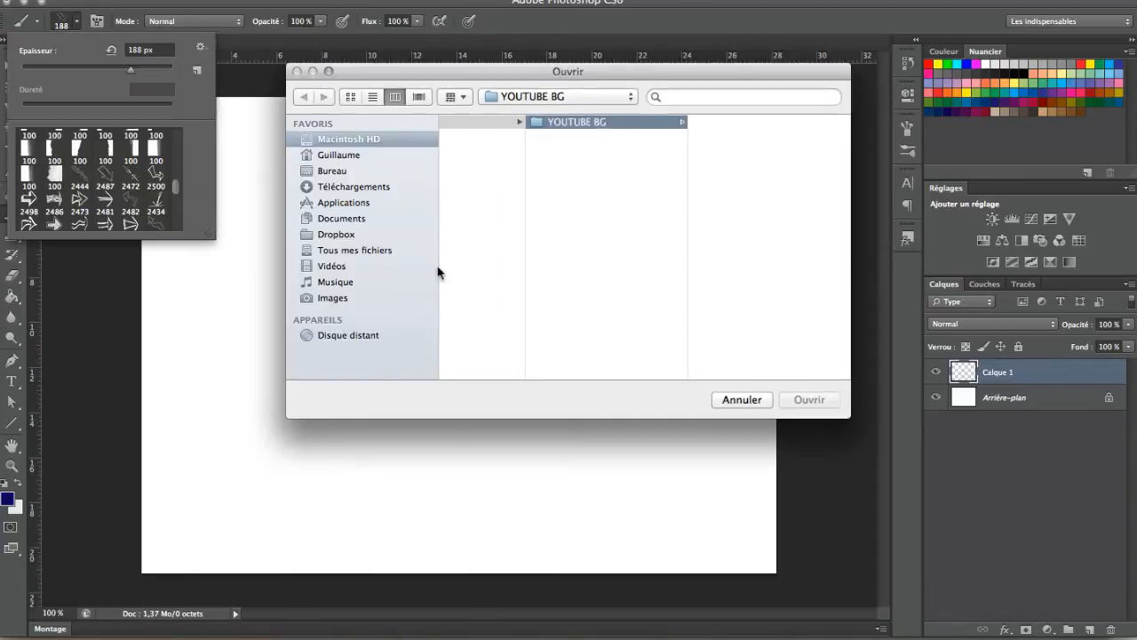
click(333, 171)
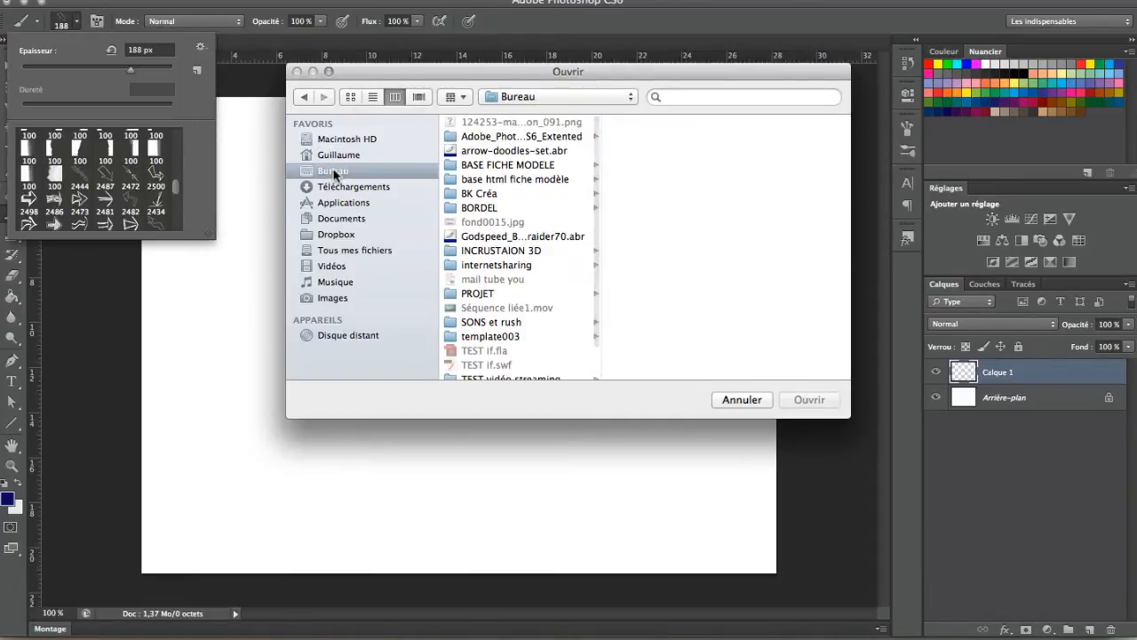
click(499, 238)
click(809, 399)
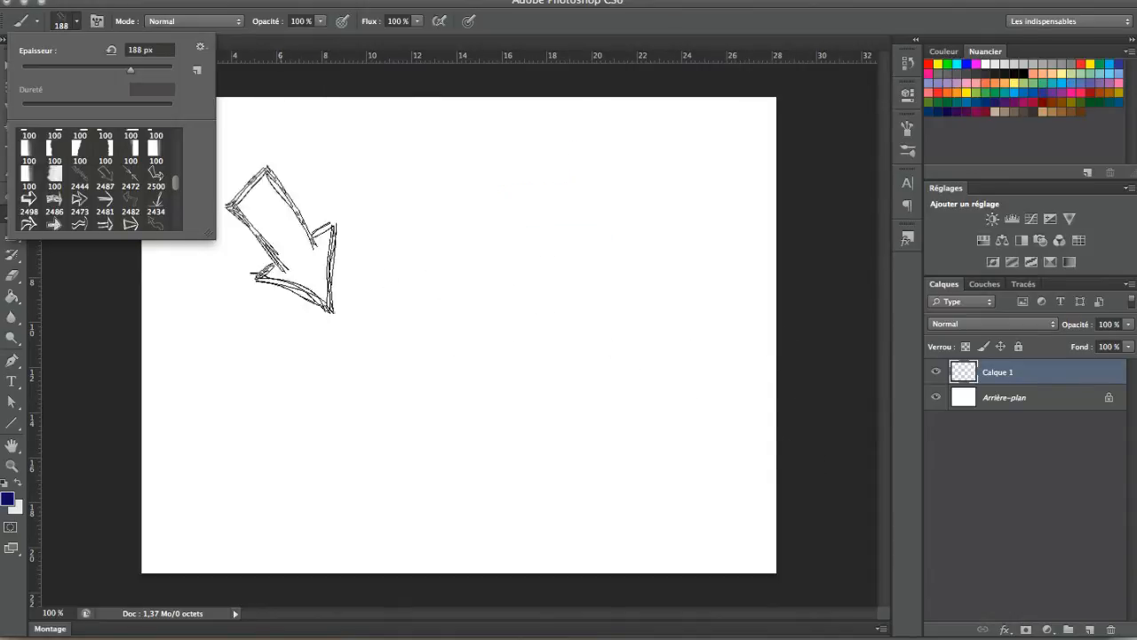
Step: Stamp a 527 px Godspeed brush once in dark blue near the canvas centre, and delete the layer holding the stamp
drag(173, 180, 174, 238)
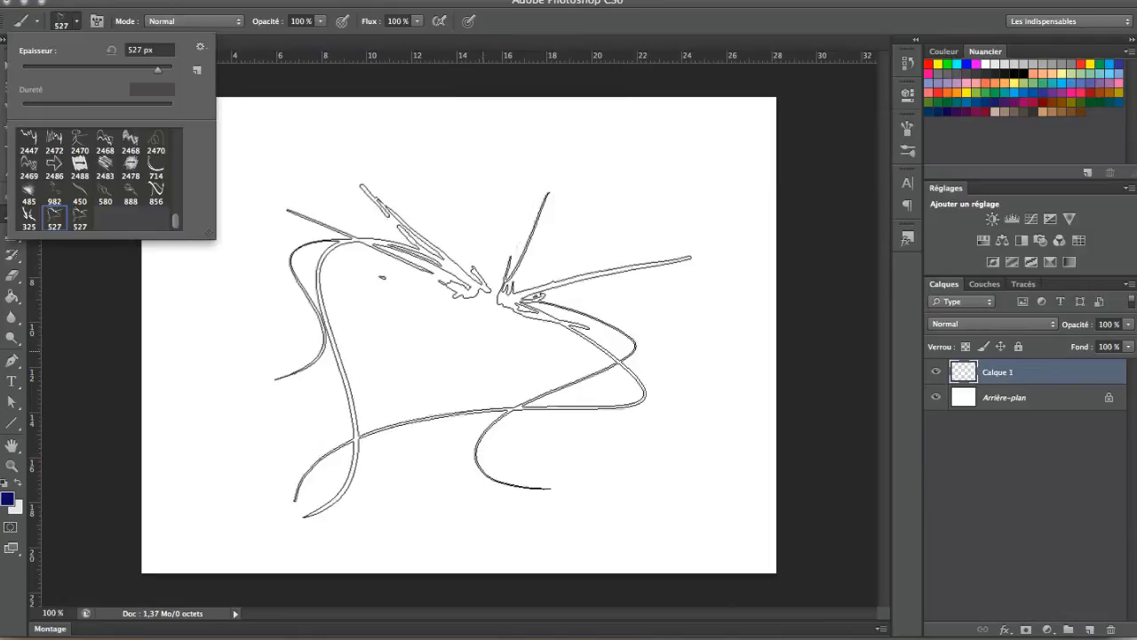
click(488, 345)
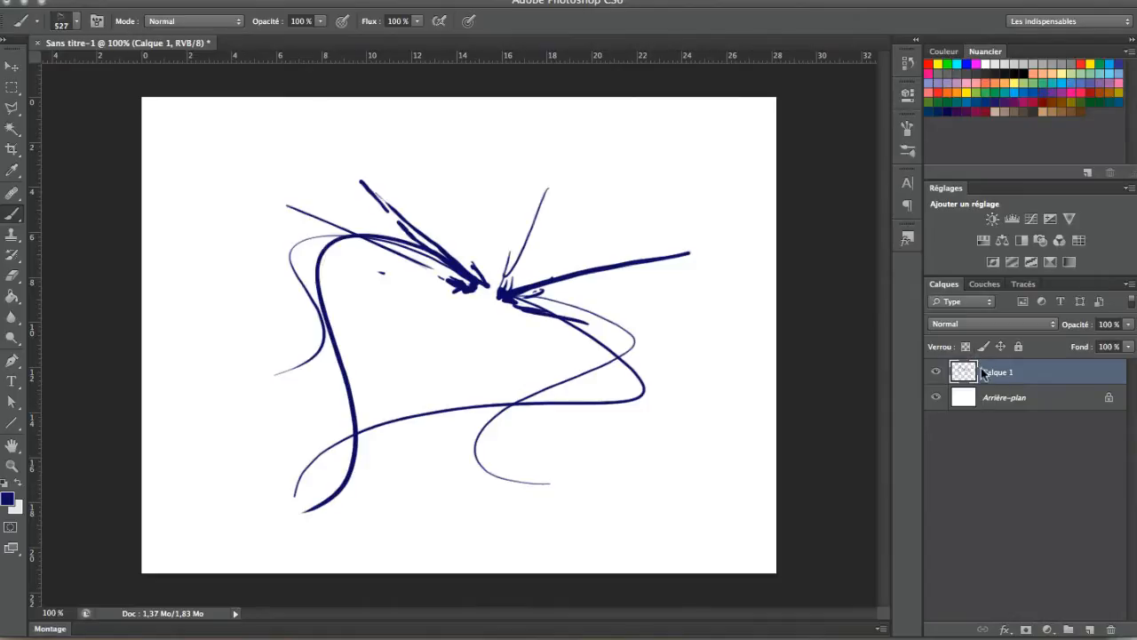
key(BackSpace)
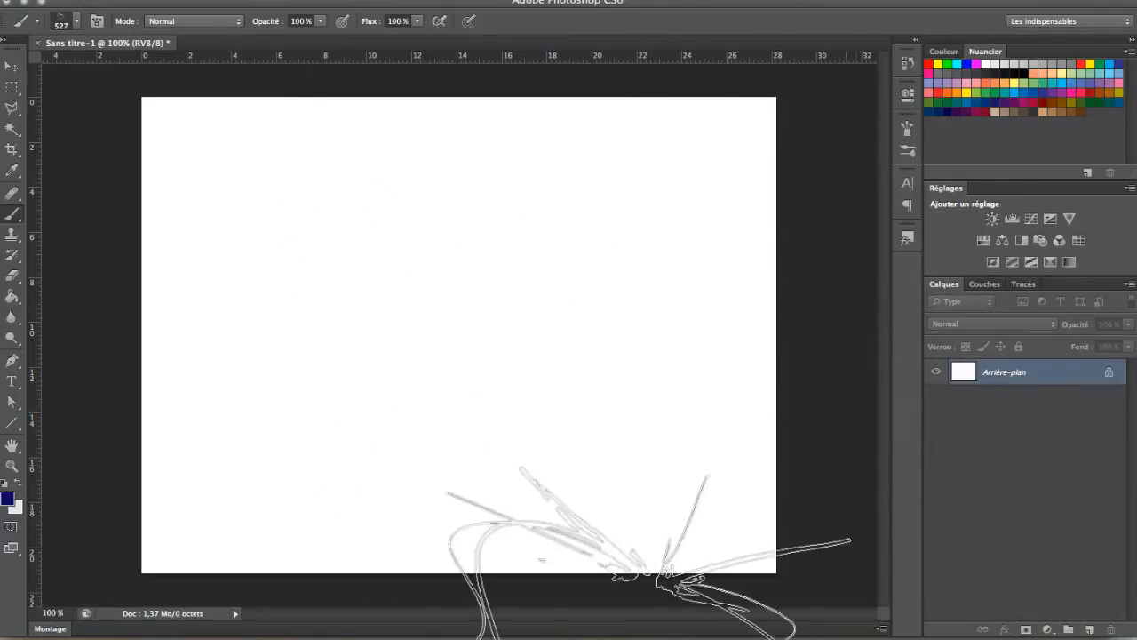
Step: Switch to Google Chrome and run a Google search for "style photoshop free"
click(253, 633)
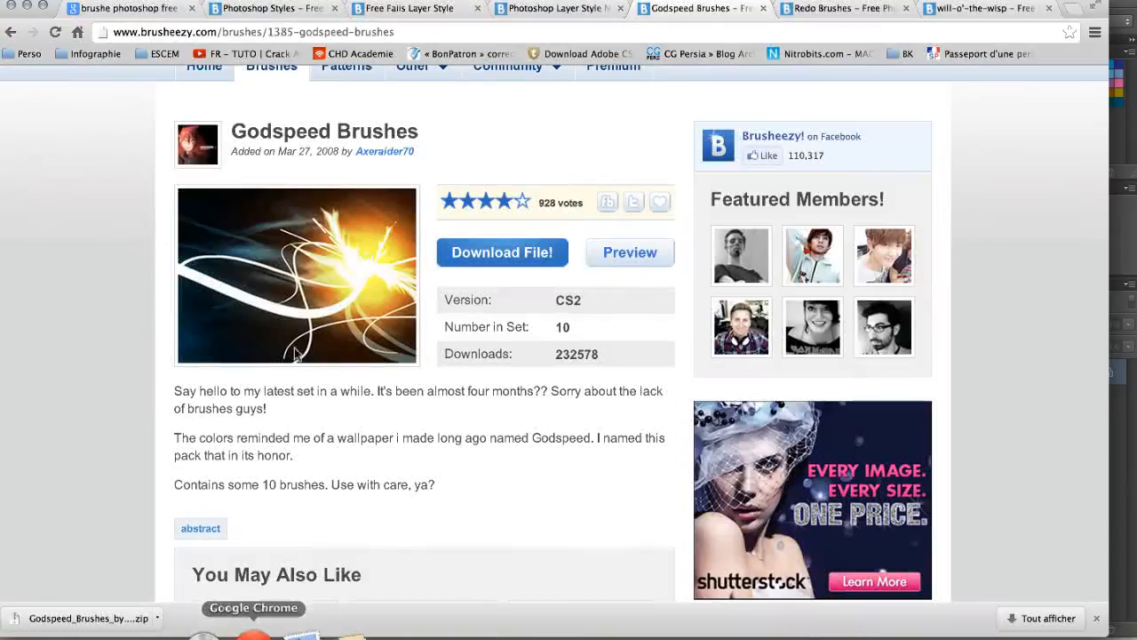
click(166, 10)
double_click(212, 117)
text(style photoshop free)
key(Return)
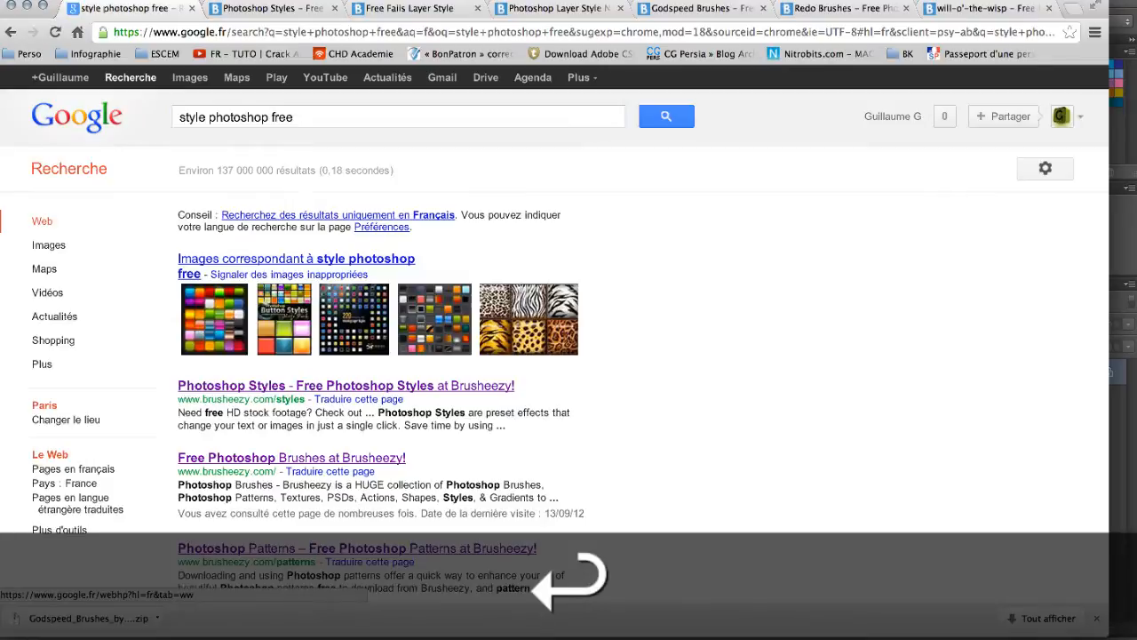
scroll(325, 361, down, 3)
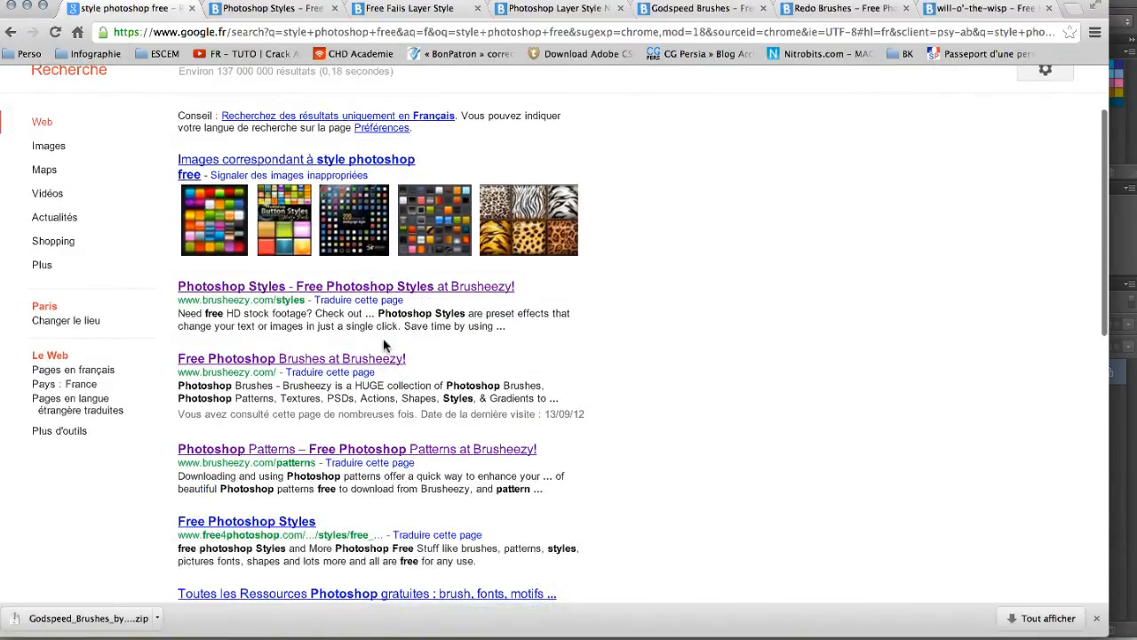
scroll(383, 342, up, 3)
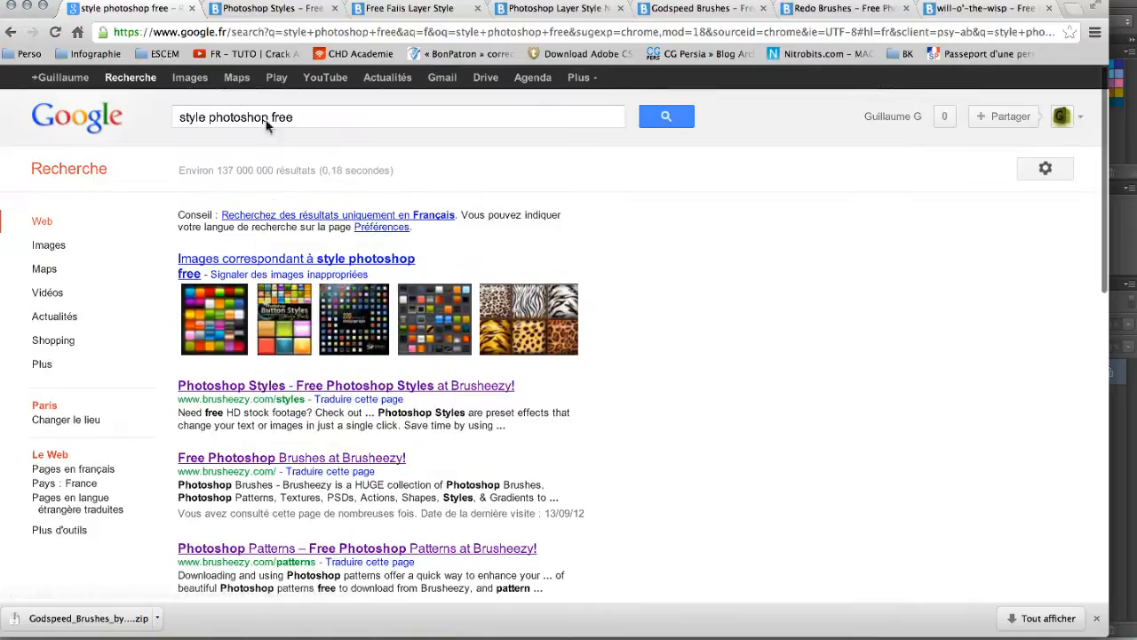
Step: Download the Sticker Style file from page 3 of Brusheezy's Photoshop styles gallery
click(271, 9)
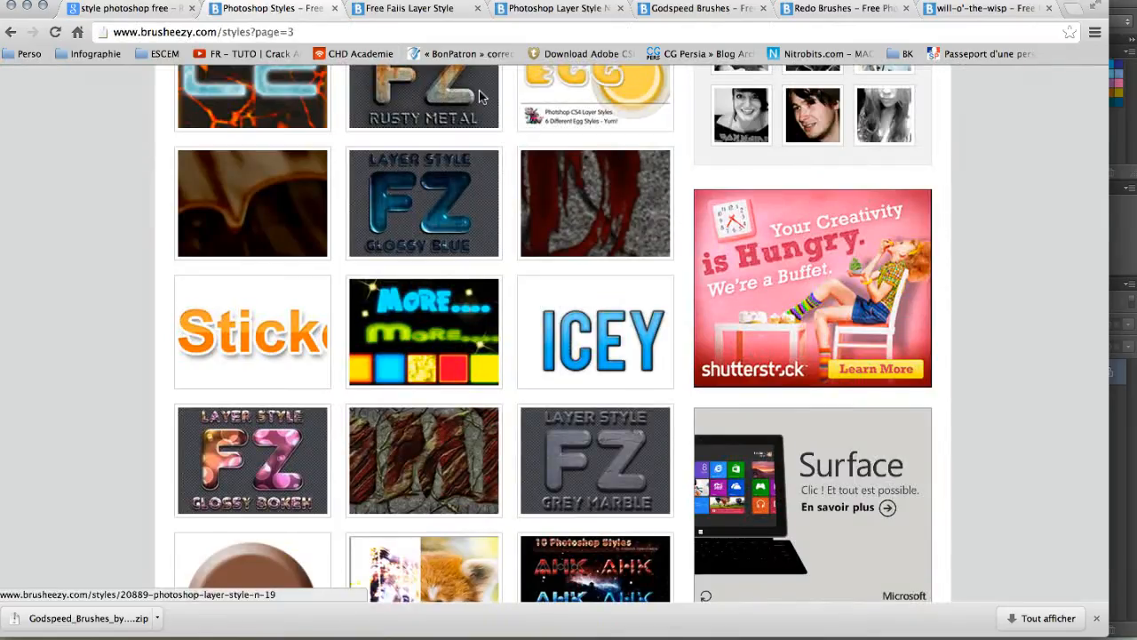
scroll(569, 293, down, 1)
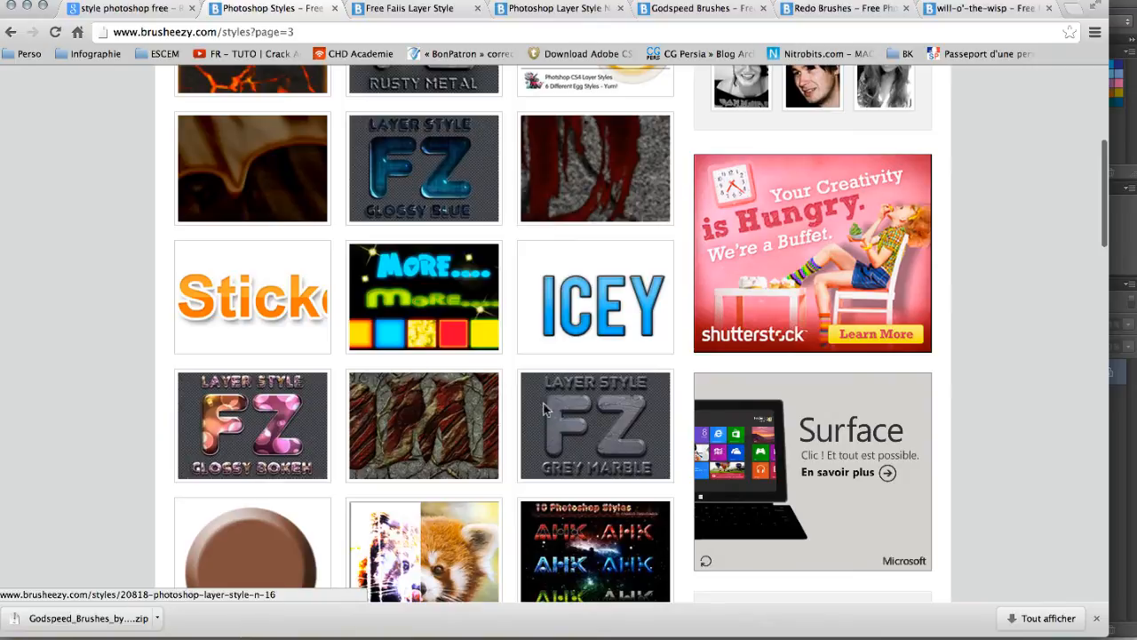
scroll(280, 356, down, 3)
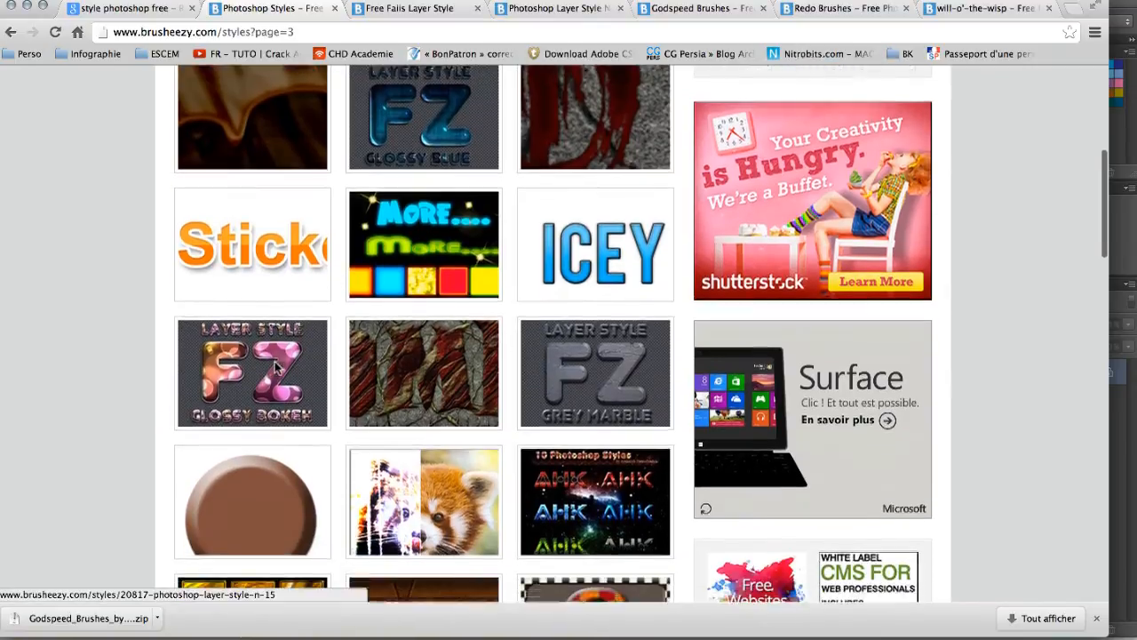
click(254, 223)
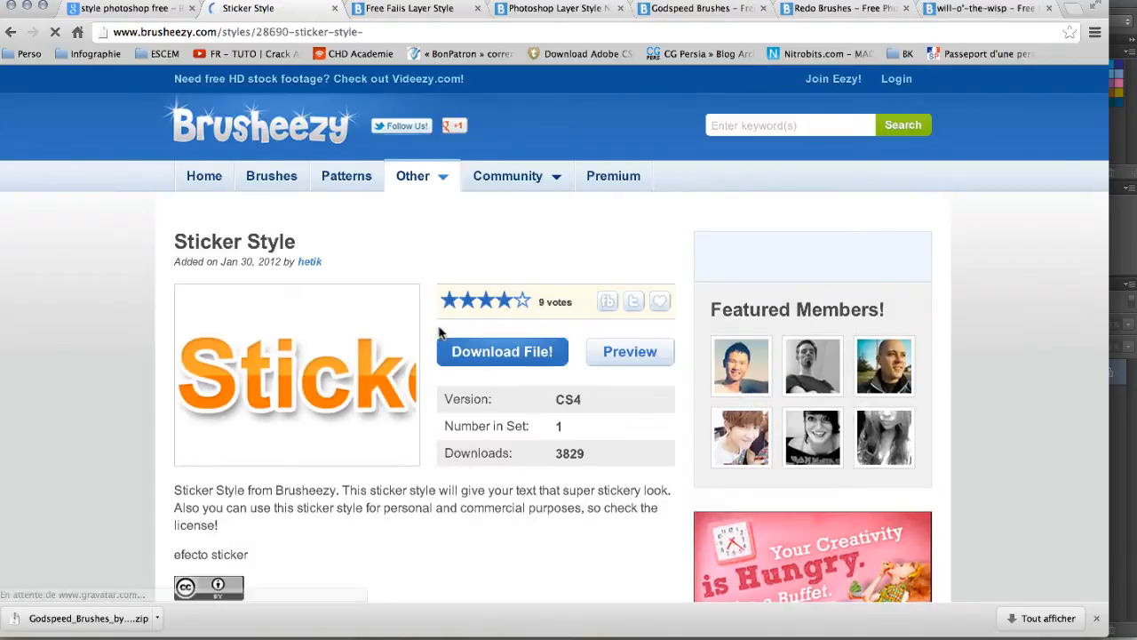
scroll(439, 329, down, 2)
click(489, 283)
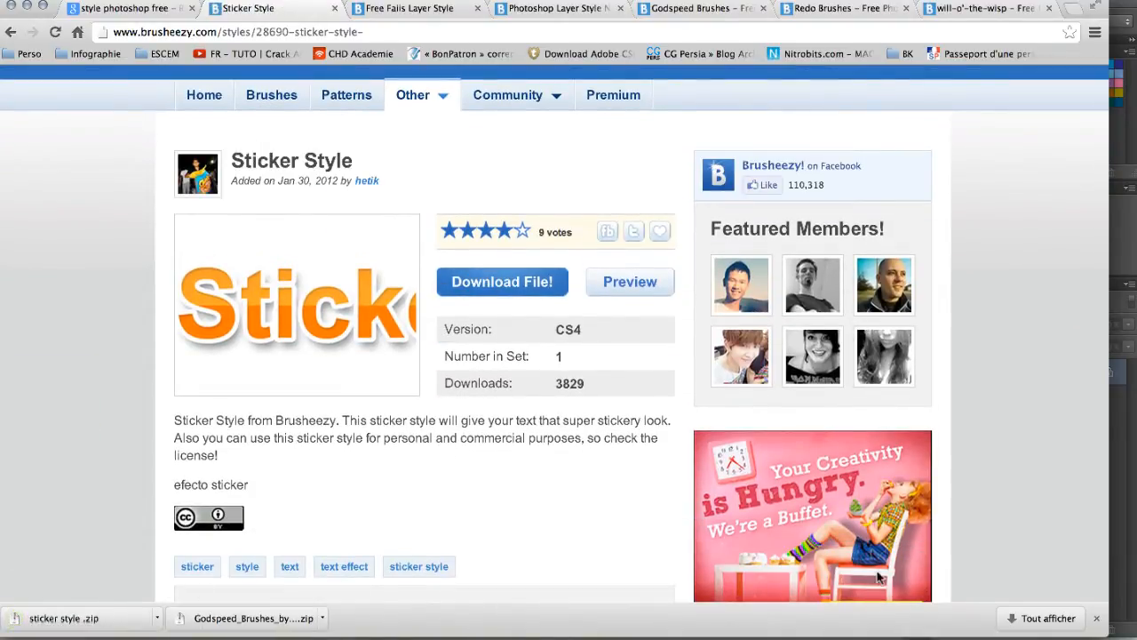
Step: Move the downloaded sticker style .zip from the downloads stack onto the desktop, below the brush files
key(ctrl+Up)
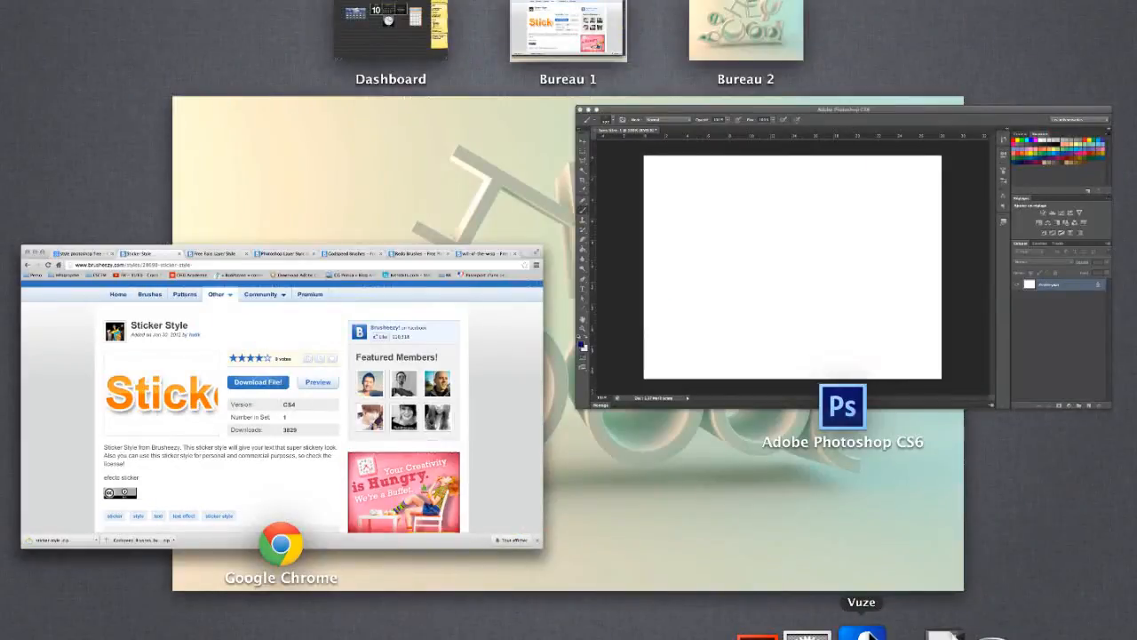
click(792, 542)
key(F11)
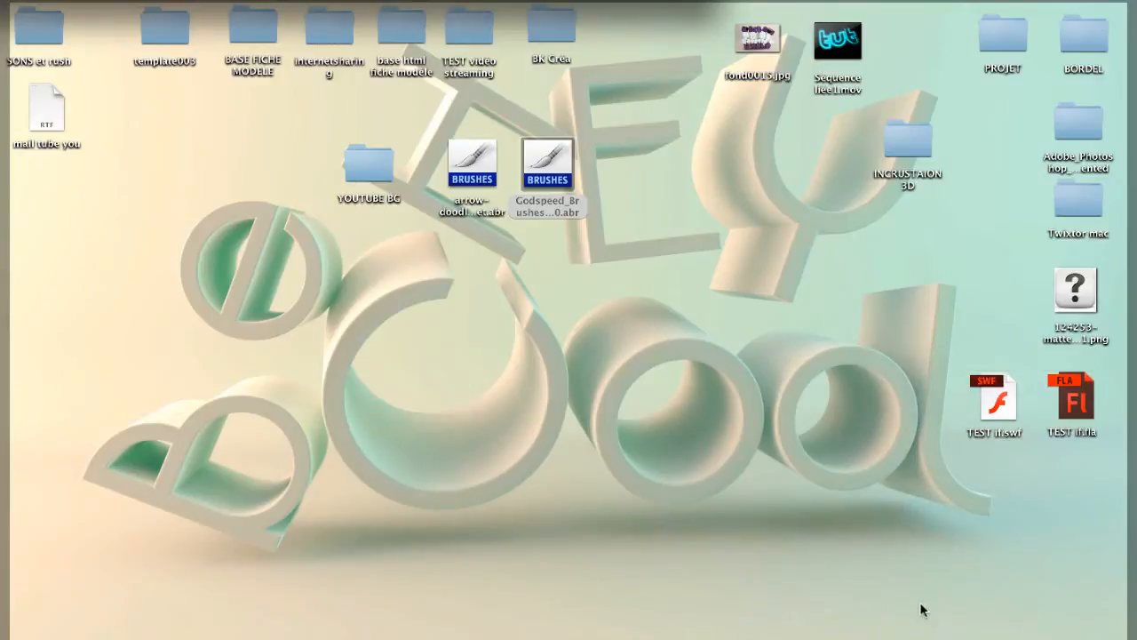
click(919, 622)
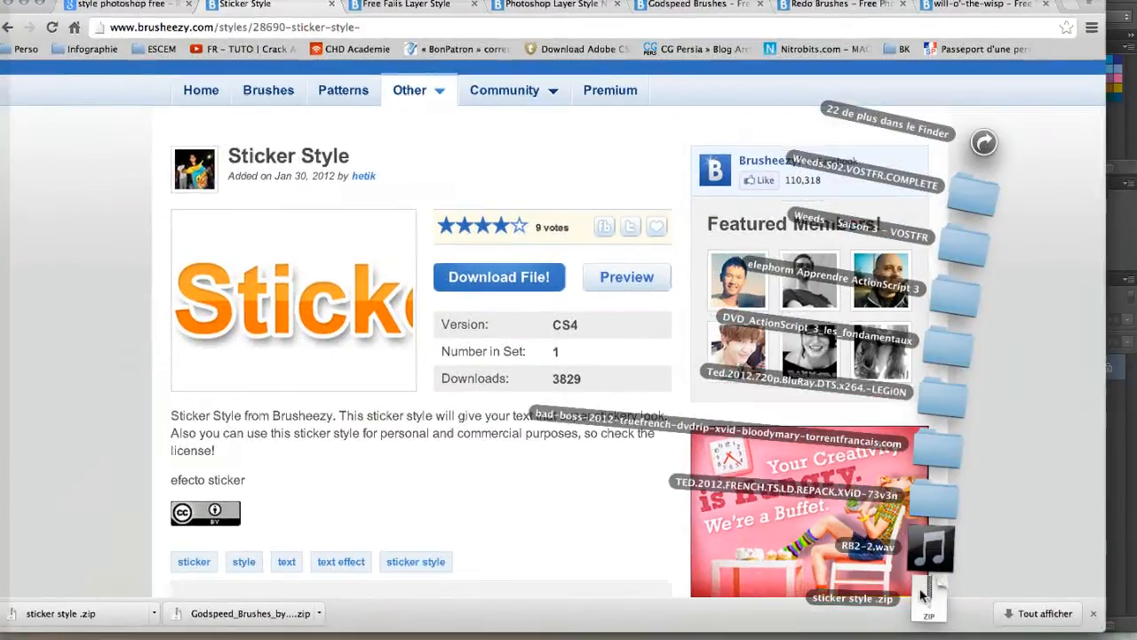
key(F11)
drag(924, 588, 491, 300)
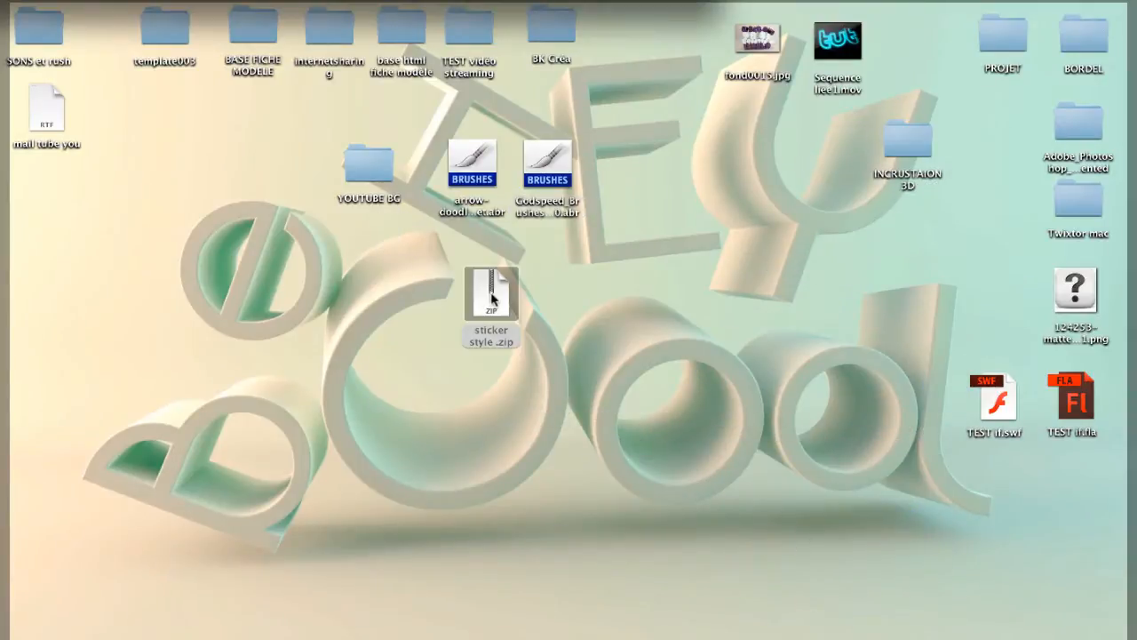
Step: Extract the sticker style zip on the desktop, set its folder apart, and move the zip to the trash
double_click(492, 300)
key(F11)
drag(507, 313, 569, 305)
drag(487, 318, 955, 624)
Step: Open the extracted sticker style folder and preview its .psd, .jpg and Styles.asl files
double_click(552, 296)
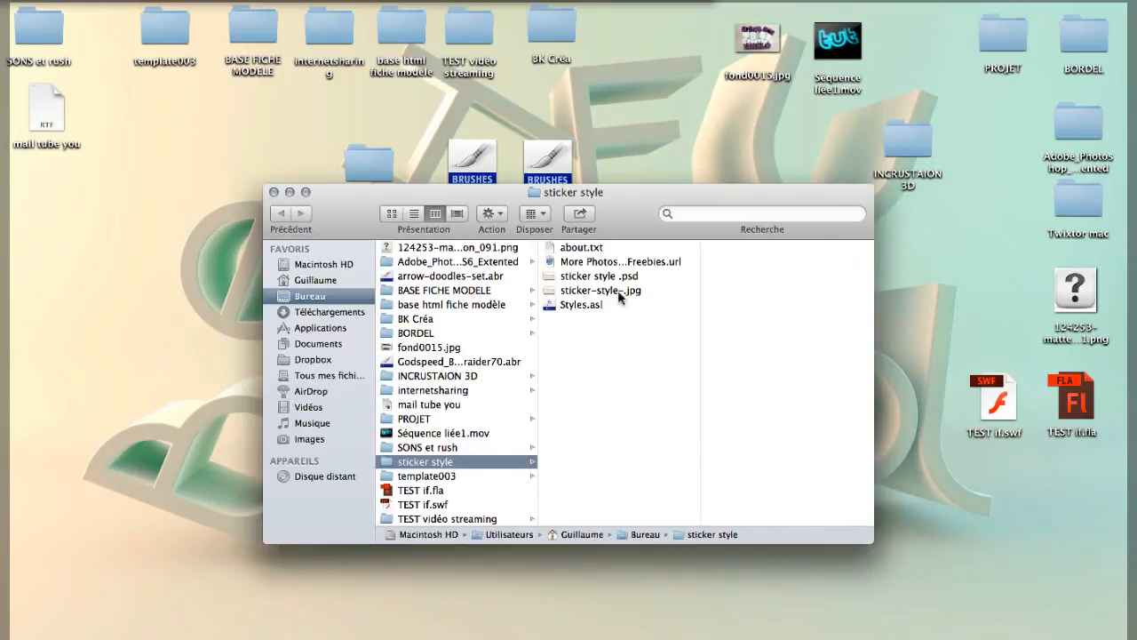
click(585, 277)
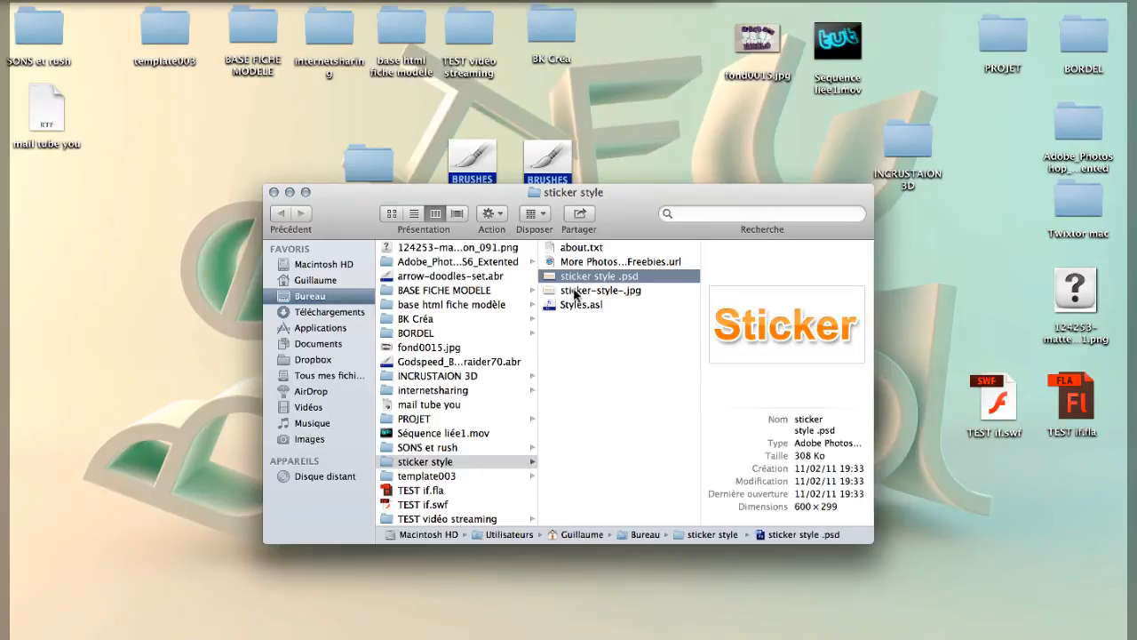
click(575, 293)
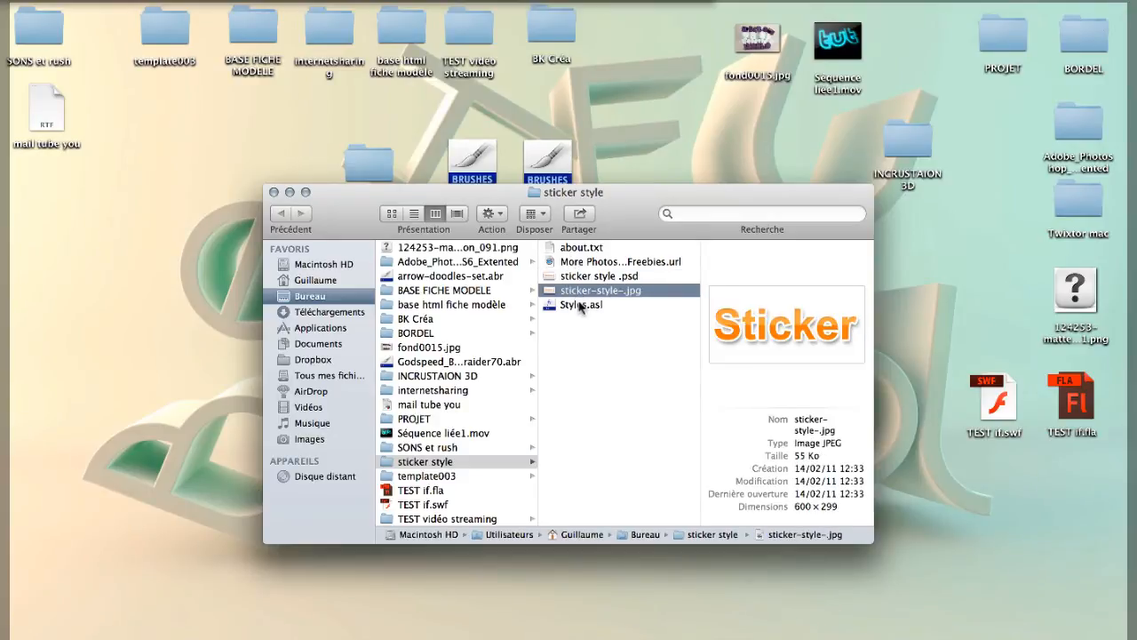
click(580, 305)
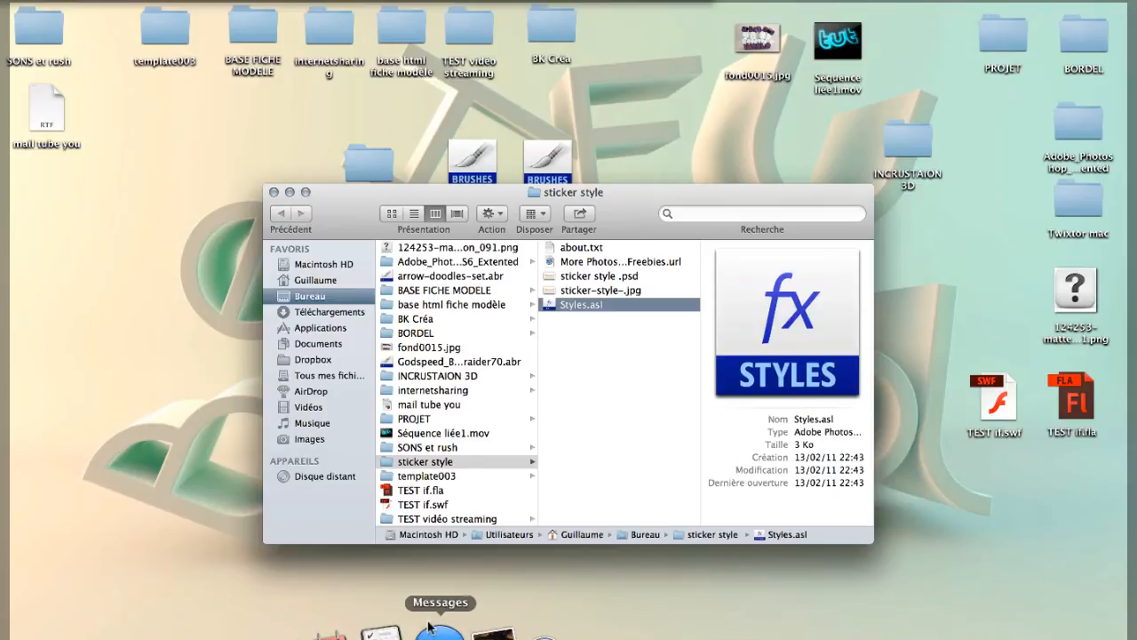
Step: Switch back to Photoshop and add the text TUTO in 72 pt black Myriad Pro on a new layer
key(F11)
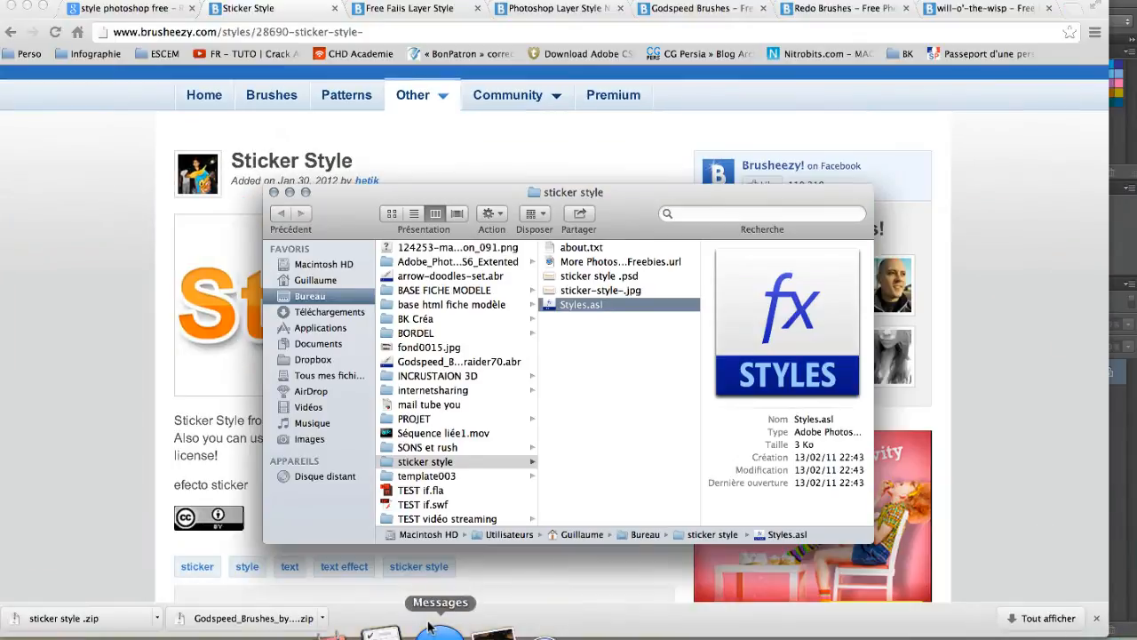
click(711, 631)
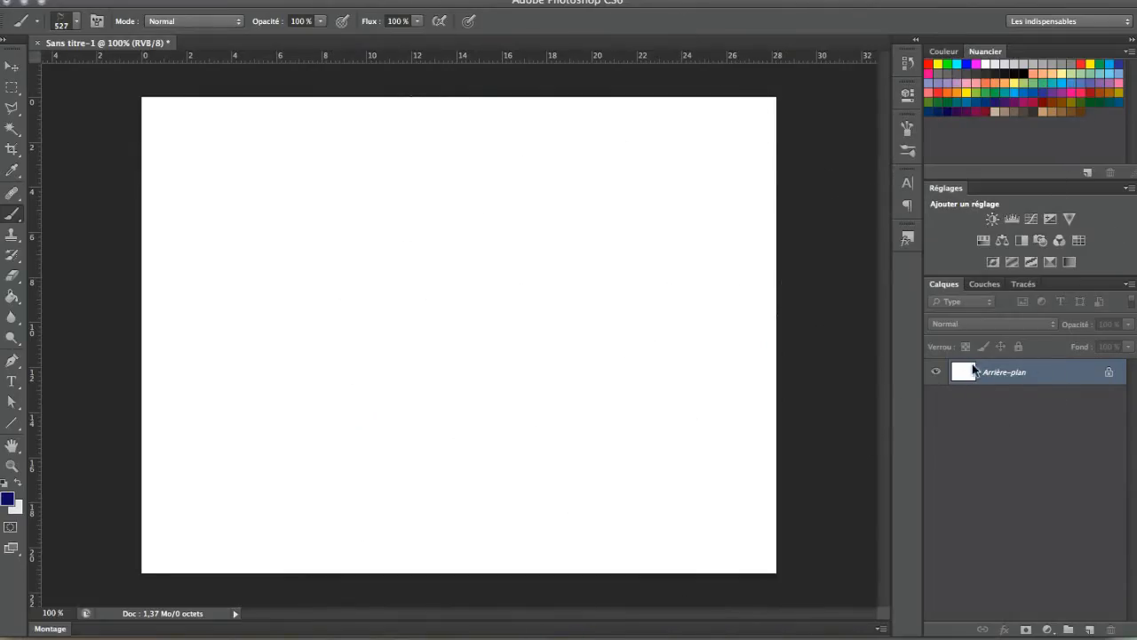
click(1091, 629)
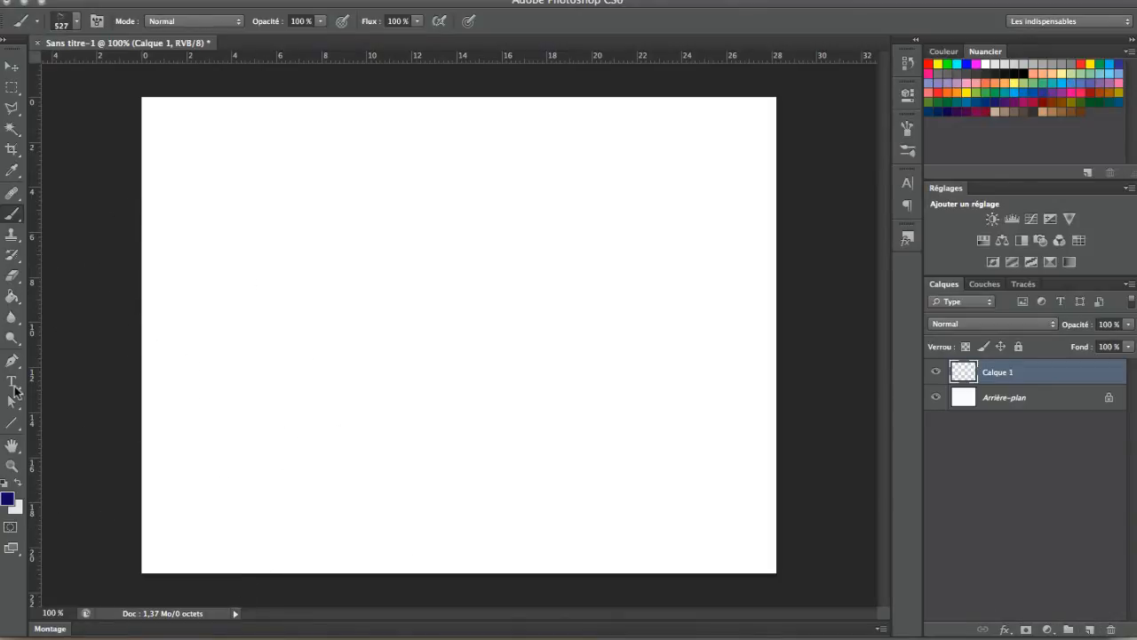
click(10, 382)
click(338, 323)
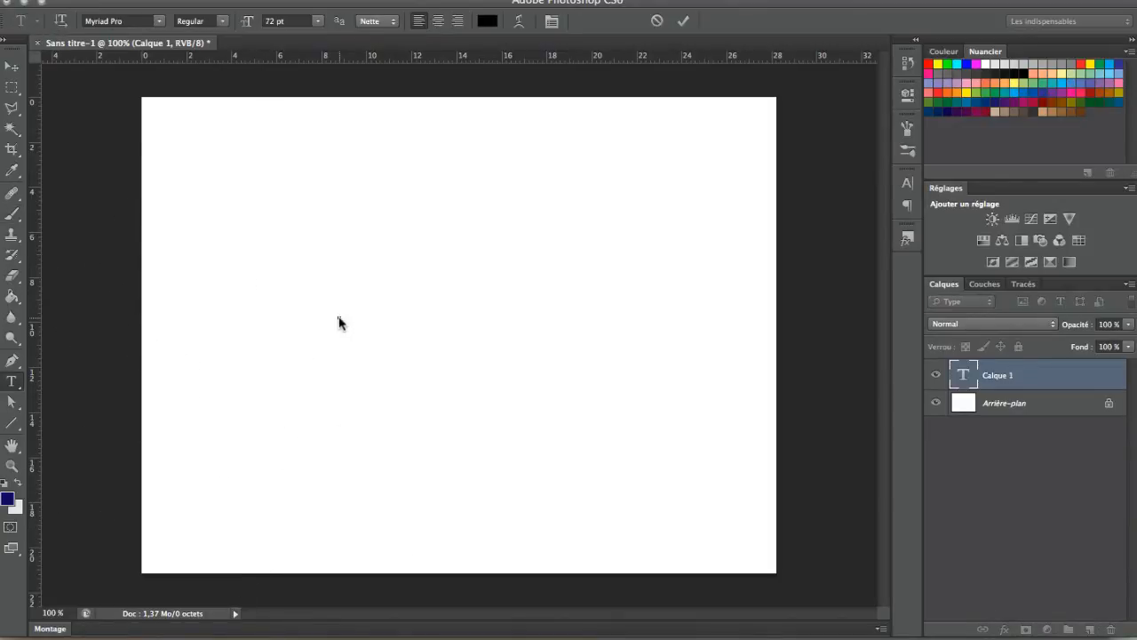
text(TUTO)
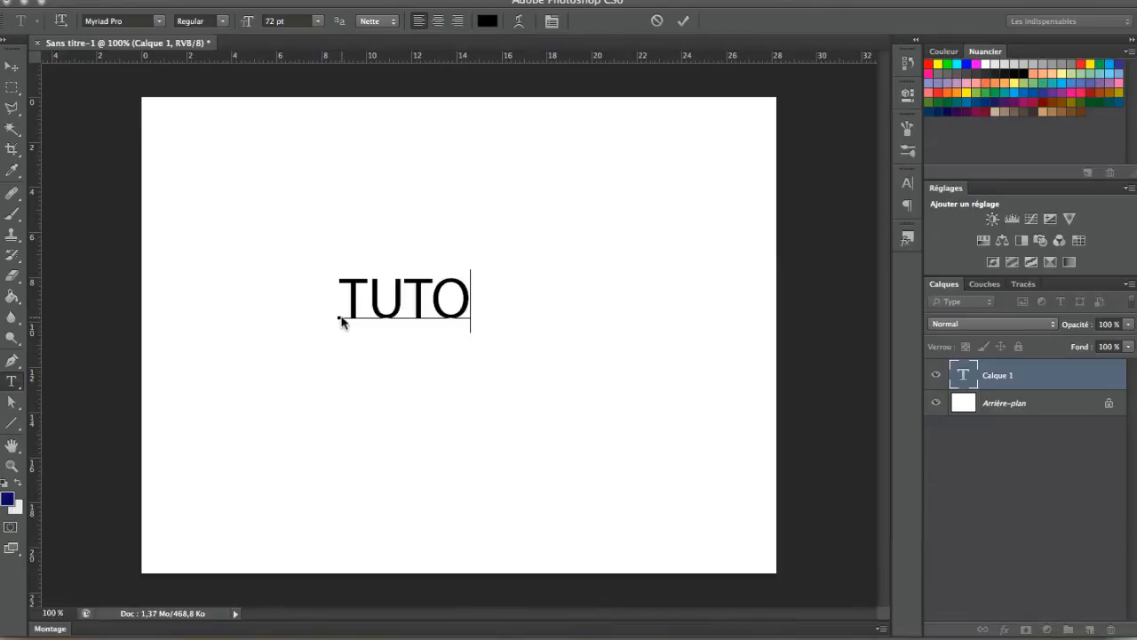
key(Return)
click(994, 441)
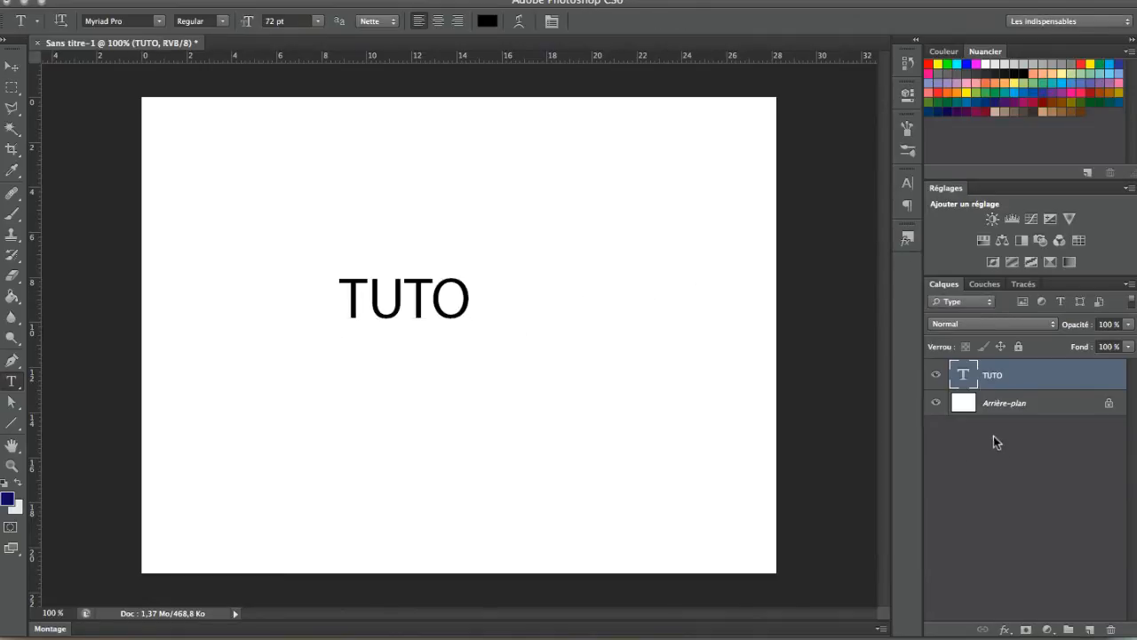
Step: Load Styles.asl from the desktop's sticker style folder into the style presets and apply its orange sticker style to the TUTO text
click(907, 236)
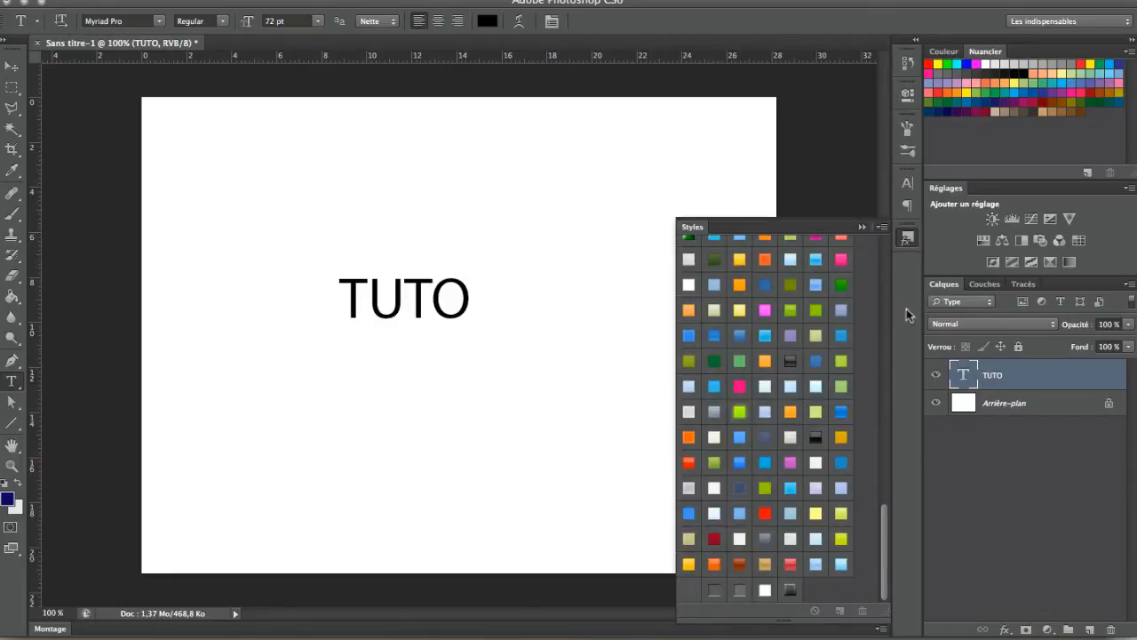
click(881, 228)
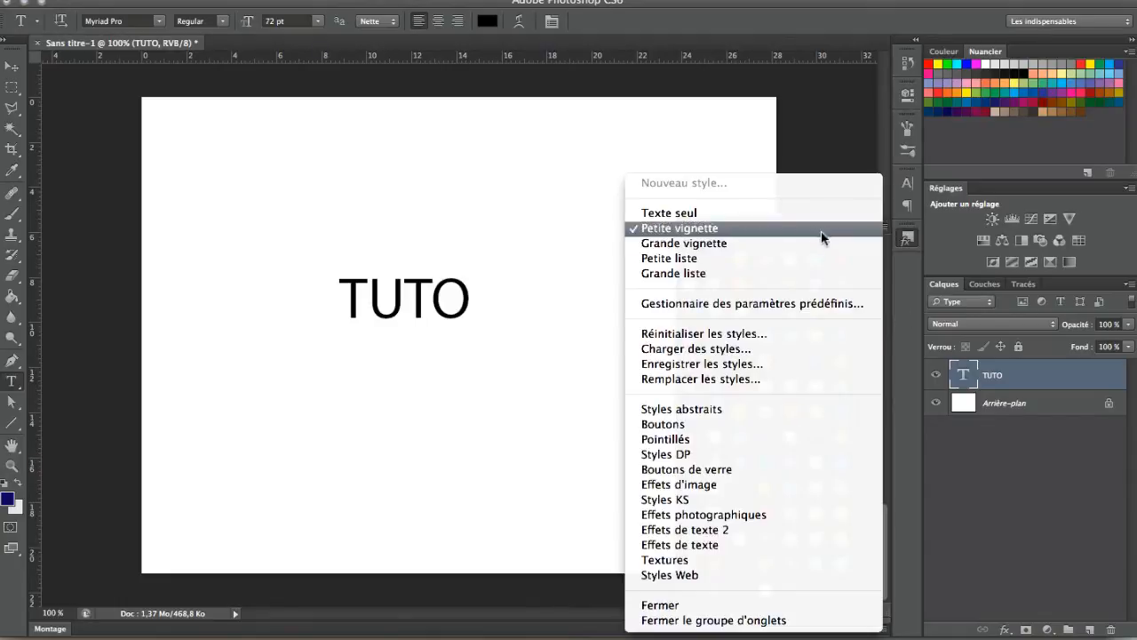
click(737, 348)
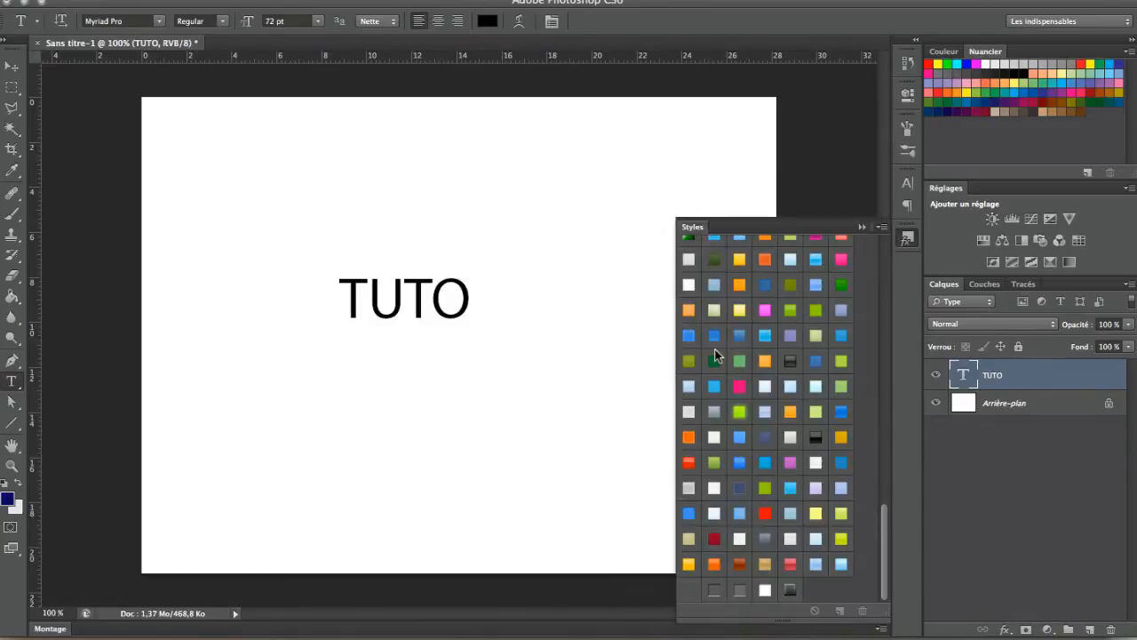
scroll(515, 224, down, 3)
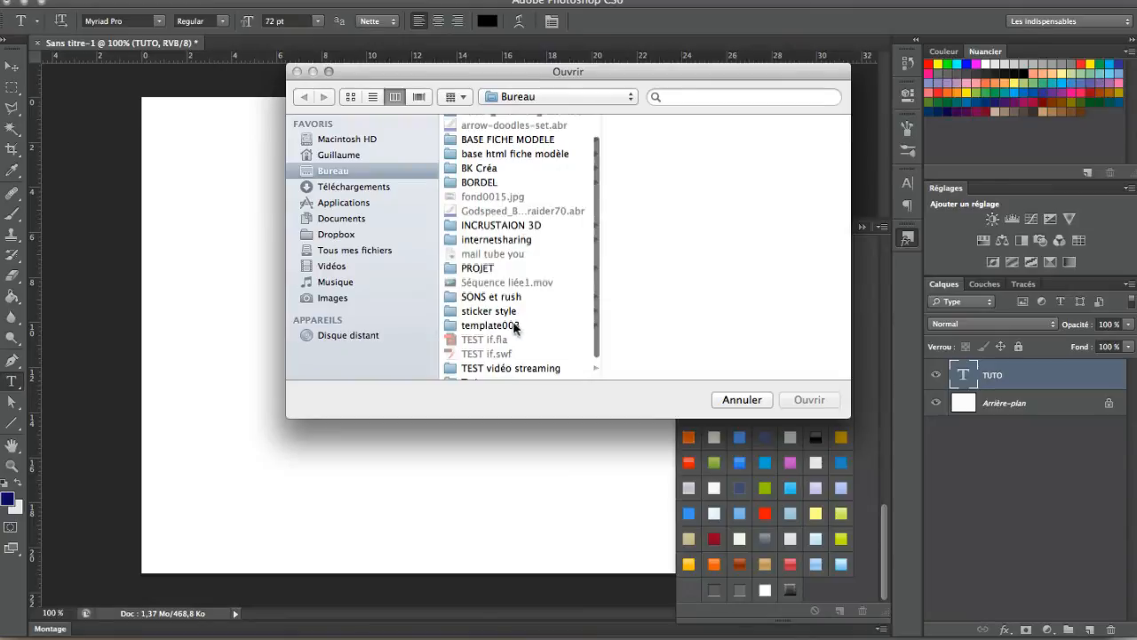
click(500, 311)
click(655, 182)
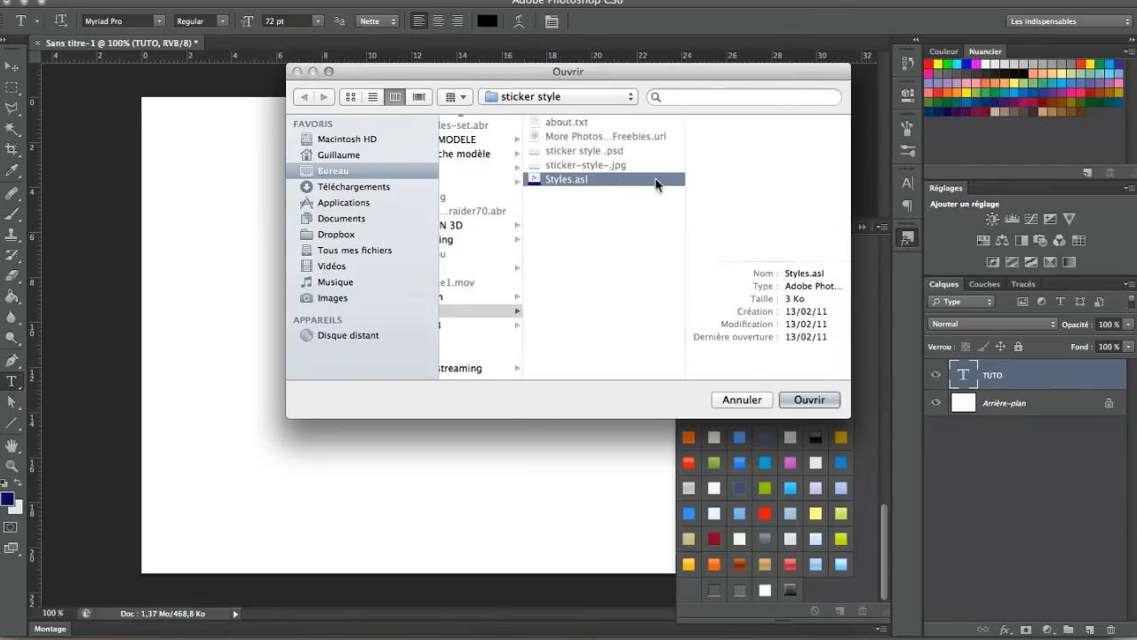
click(803, 399)
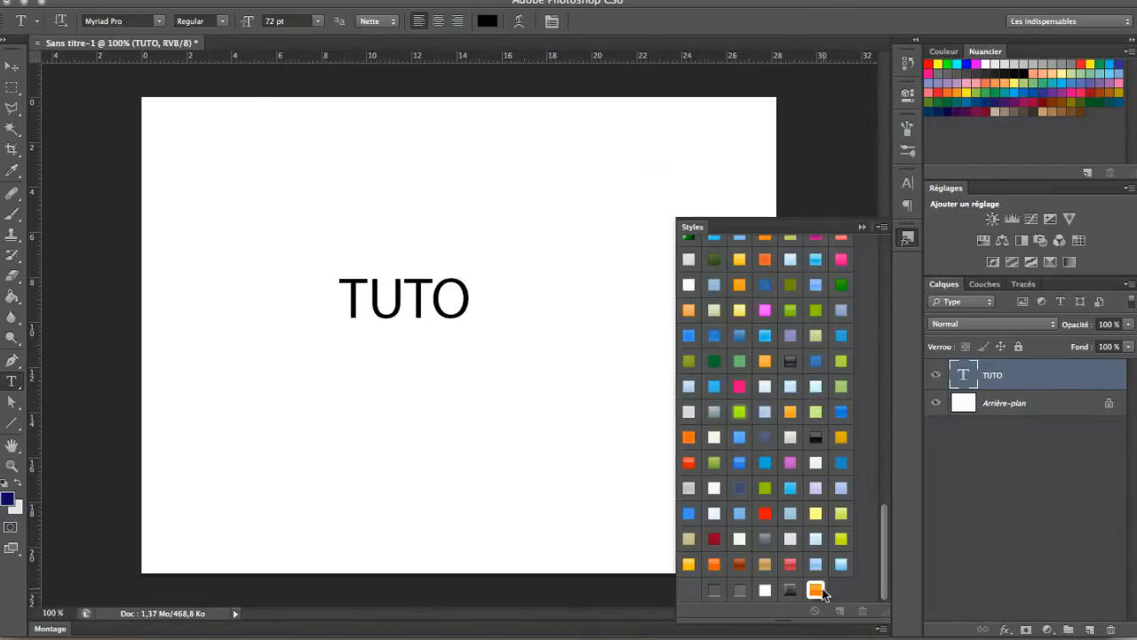
click(815, 590)
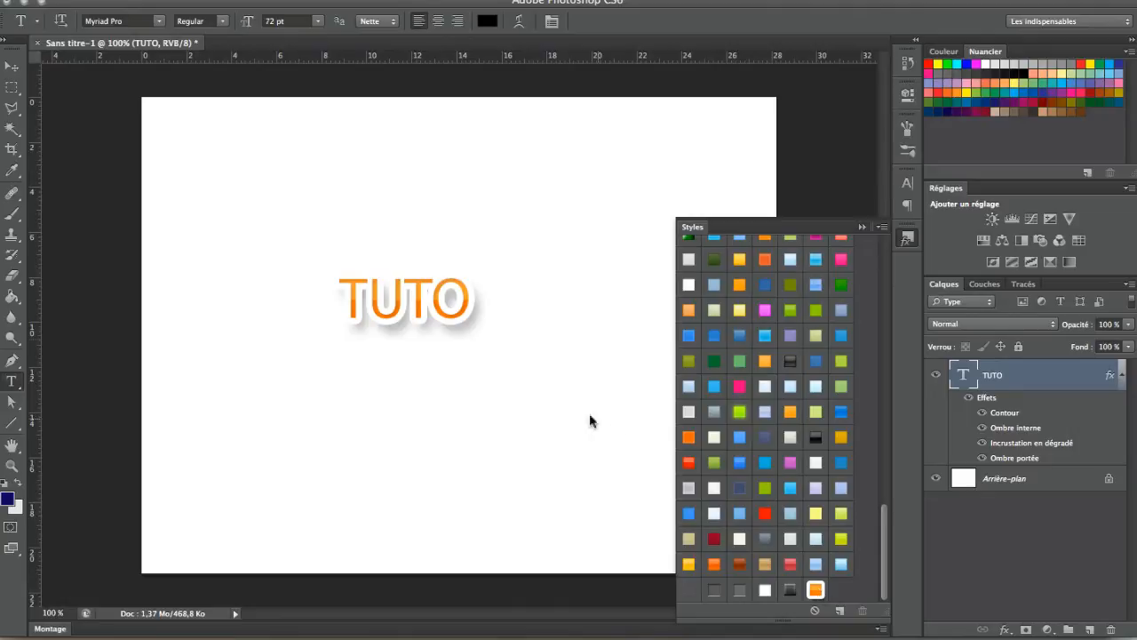
Step: Set the TUTO text to 142 pt in the Arial Black font
double_click(435, 302)
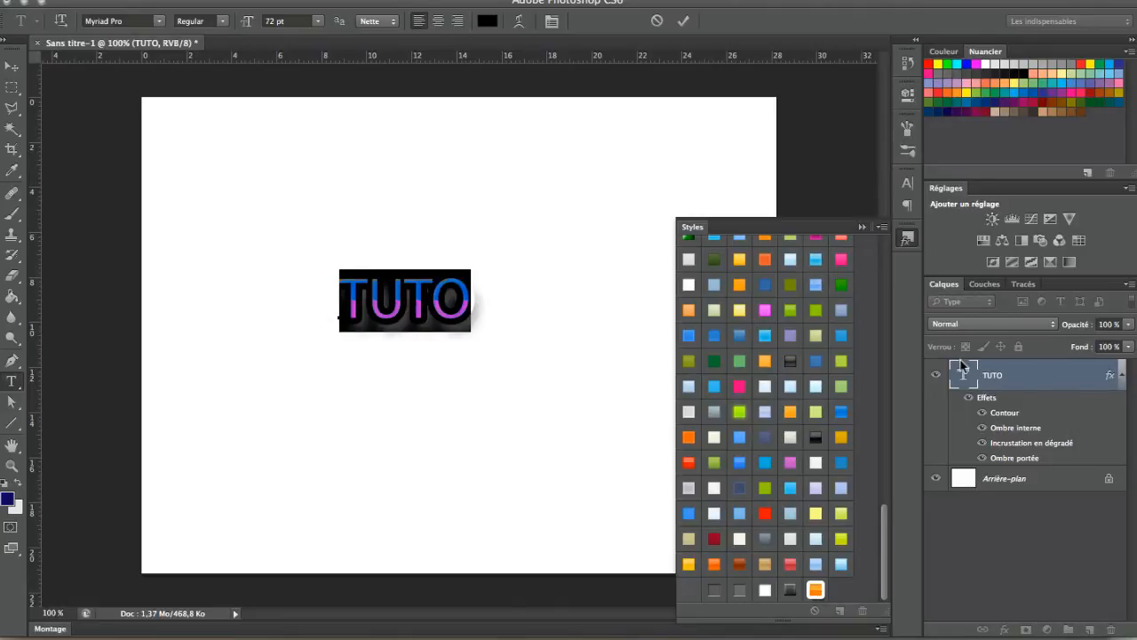
click(908, 183)
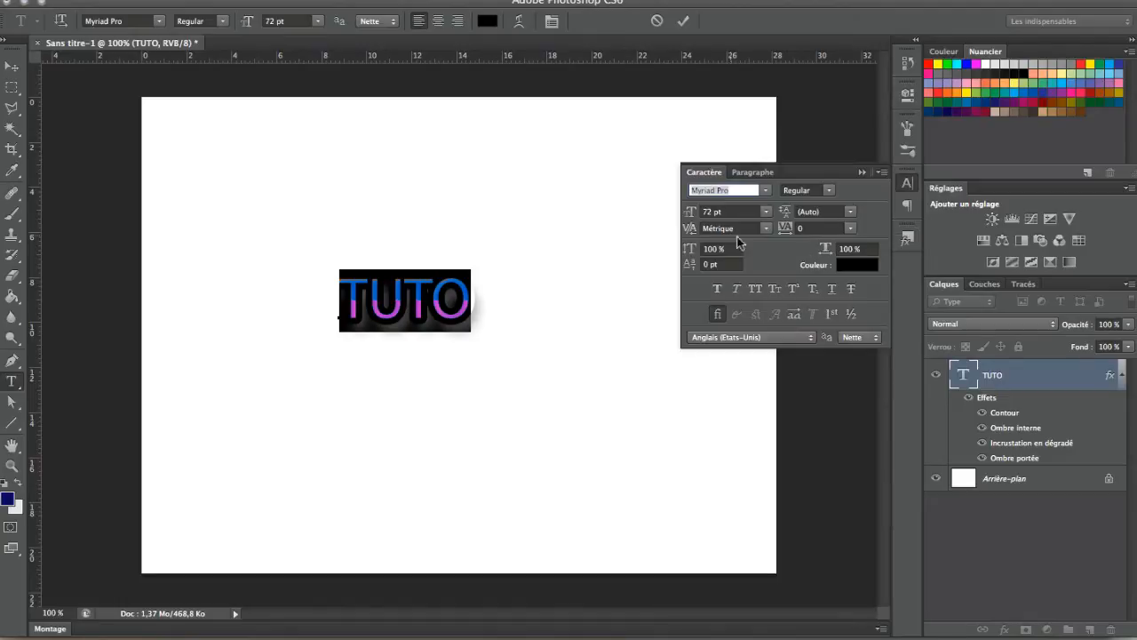
drag(689, 216, 738, 191)
key(shift+Up)
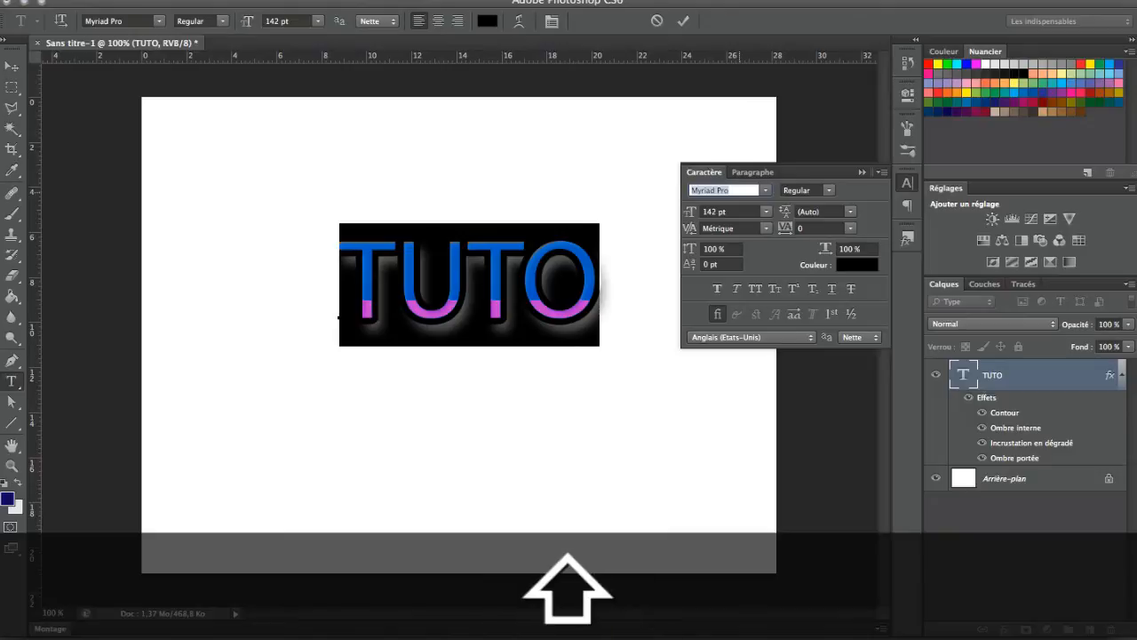
text(Arial Black)
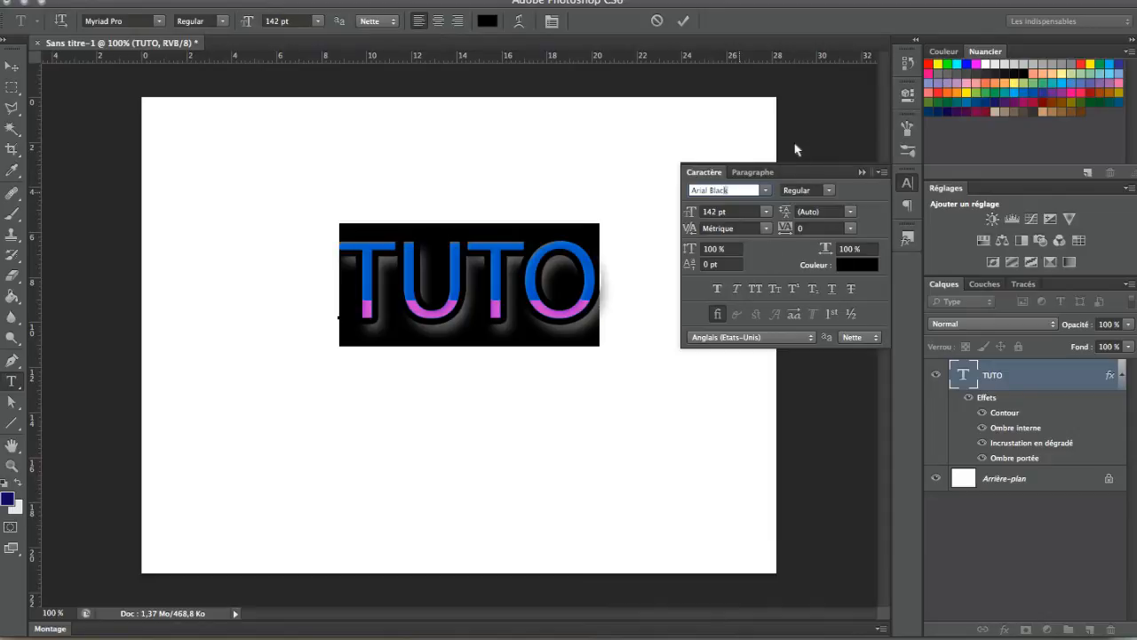
key(Return)
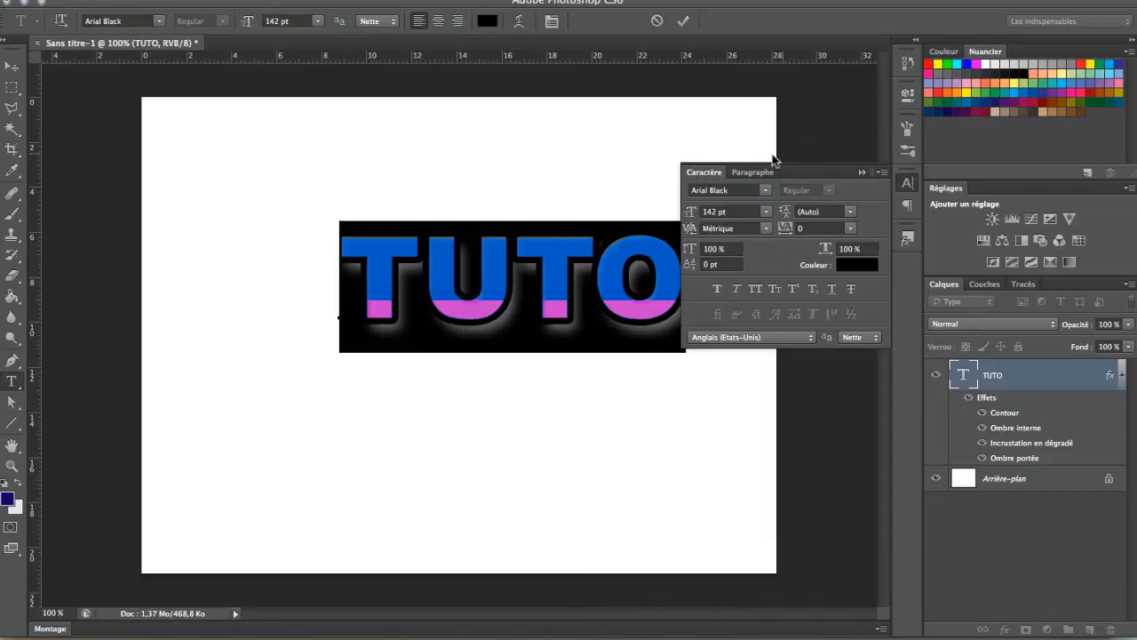
Step: Move the TUTO text to the upper middle of the canvas and hide the character settings
click(10, 69)
drag(549, 278, 481, 196)
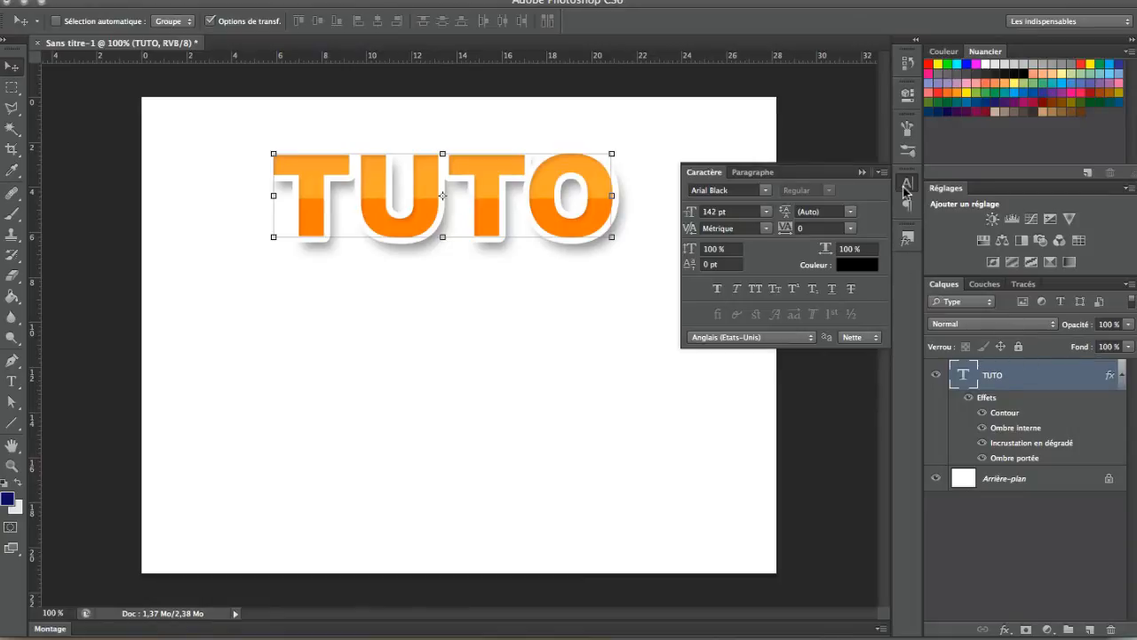
click(906, 188)
Step: Duplicate the TUTO layer, place the copy directly below the original and replace its text with "installation"
key(super+j)
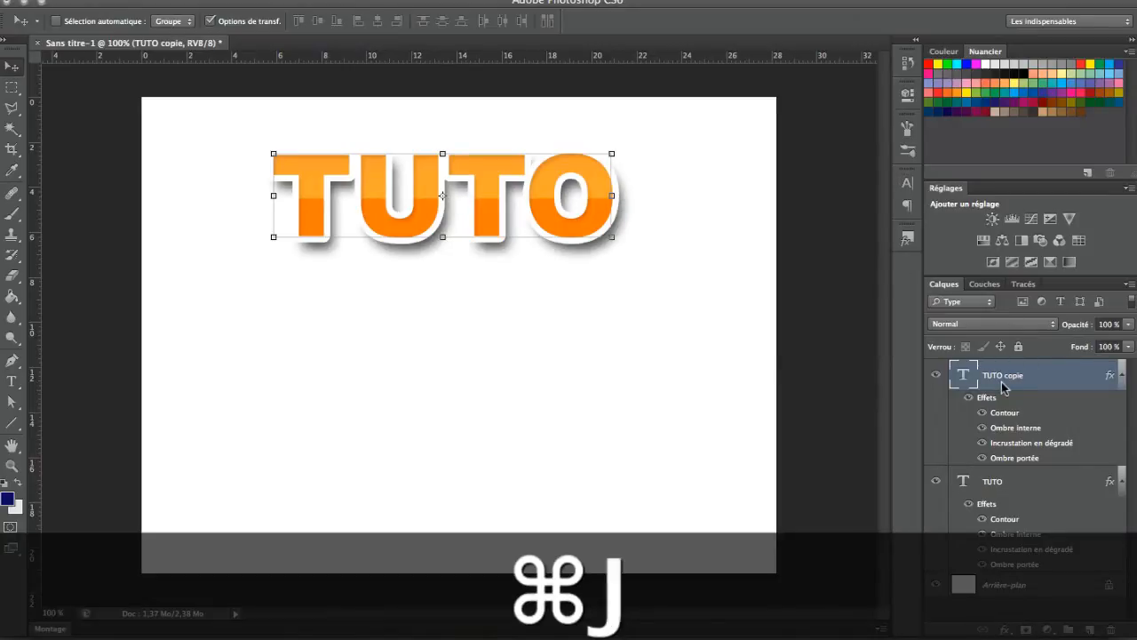
drag(582, 227, 584, 353)
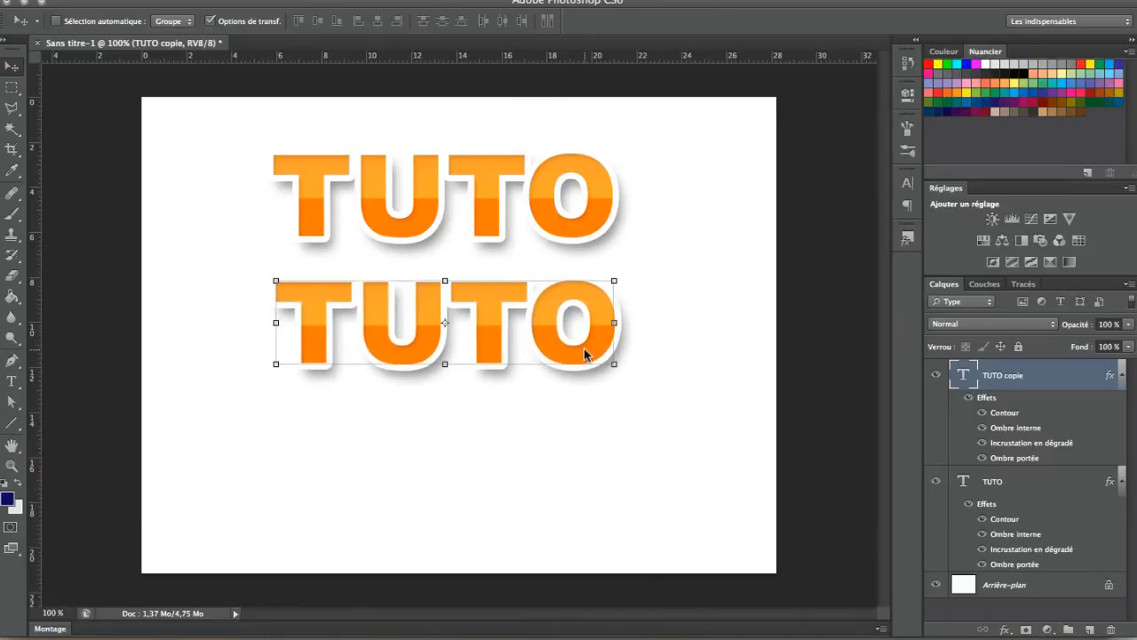
double_click(962, 383)
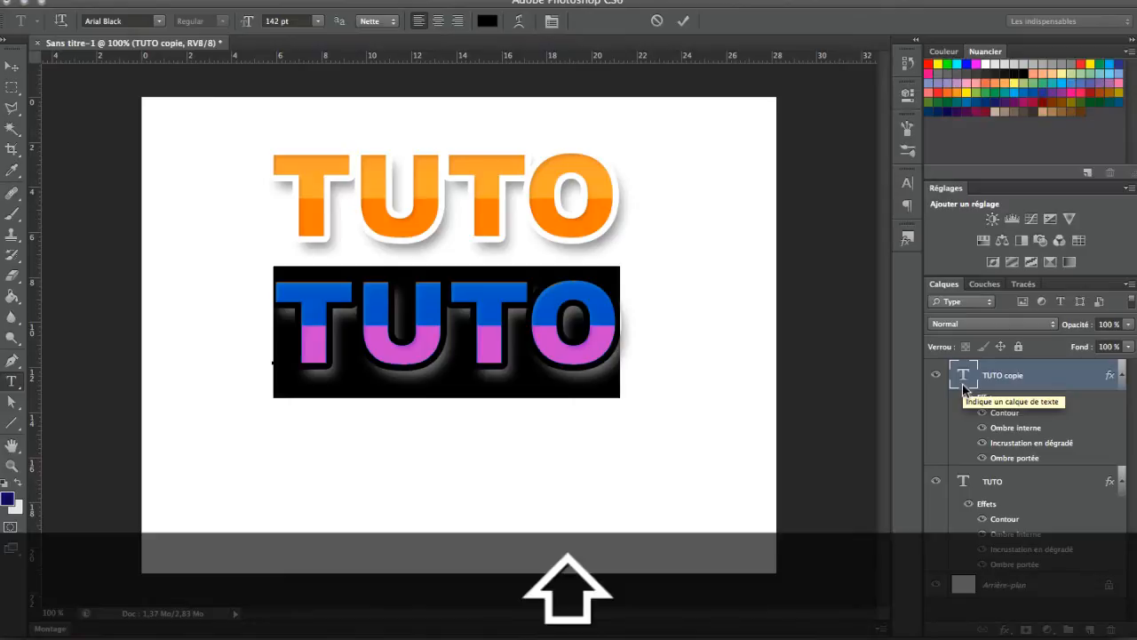
text(installat)
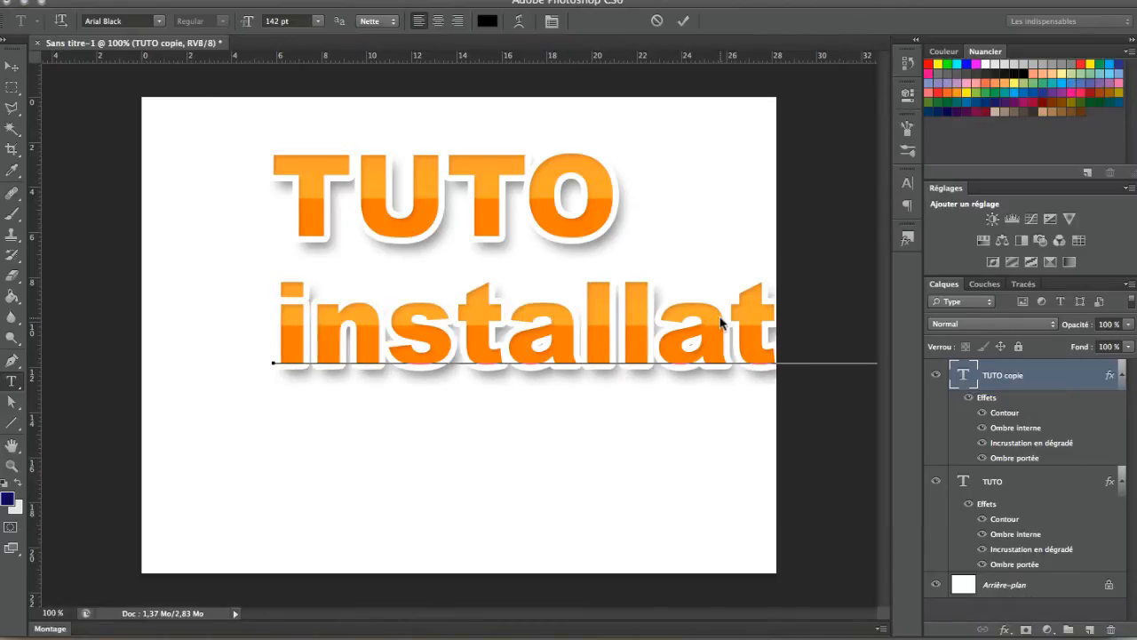
text(ion)
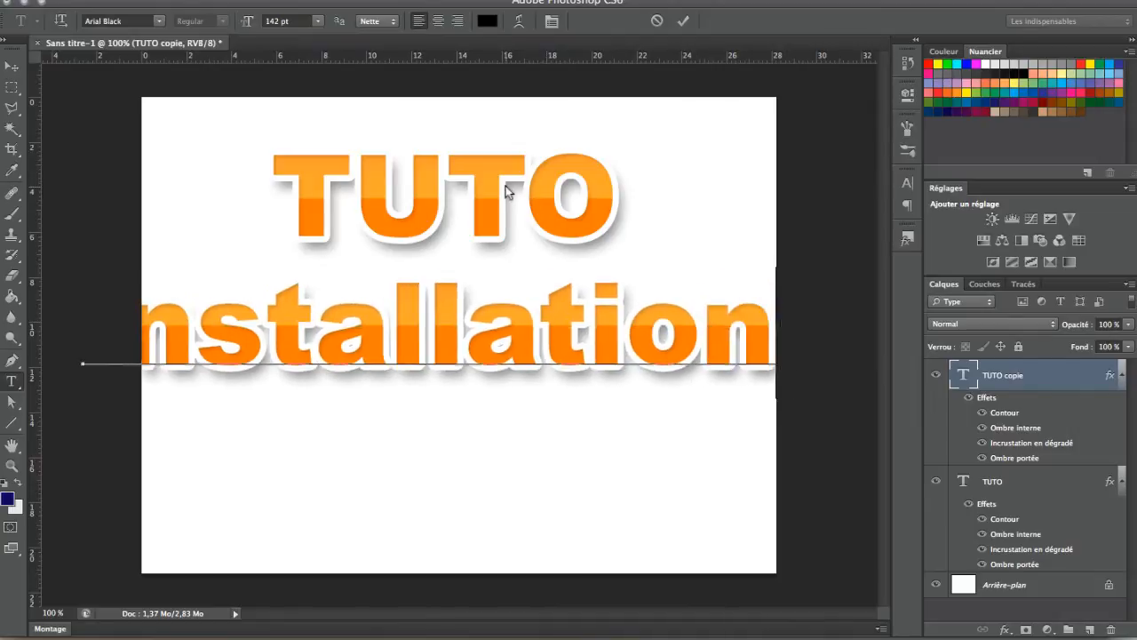
Step: Set the "installation" text to 84 pt in all caps
double_click(696, 345)
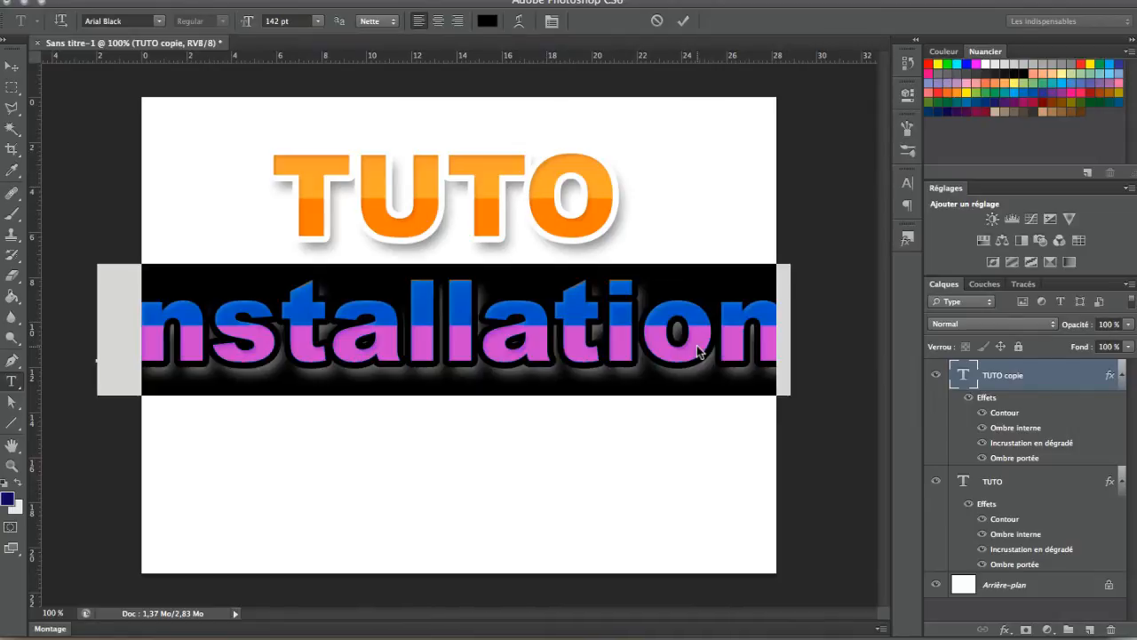
click(906, 185)
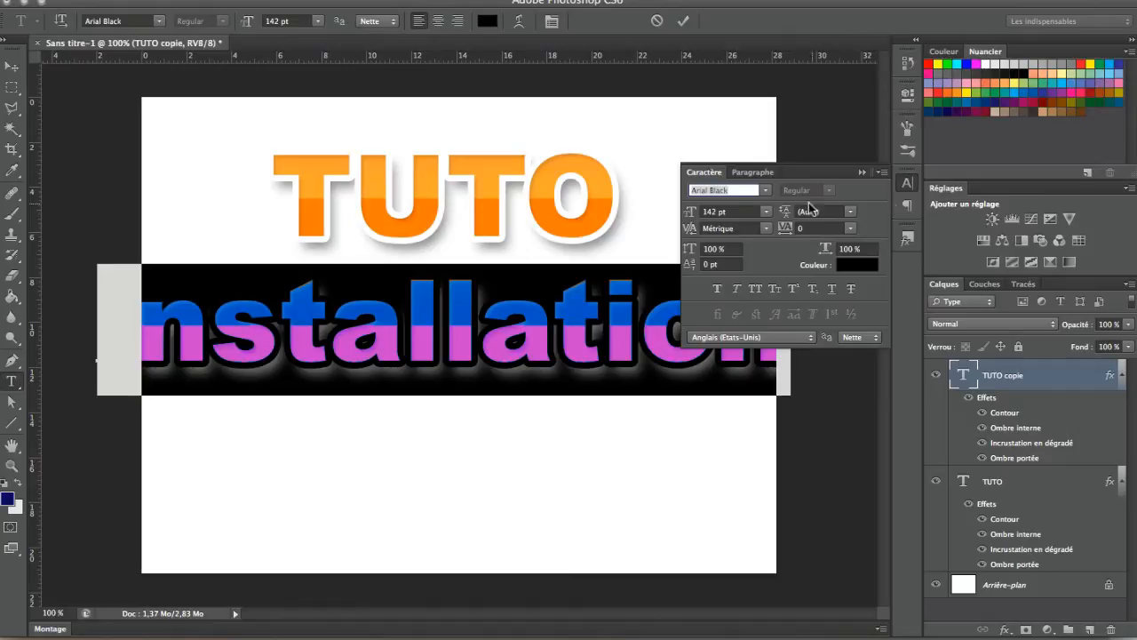
drag(690, 216, 648, 211)
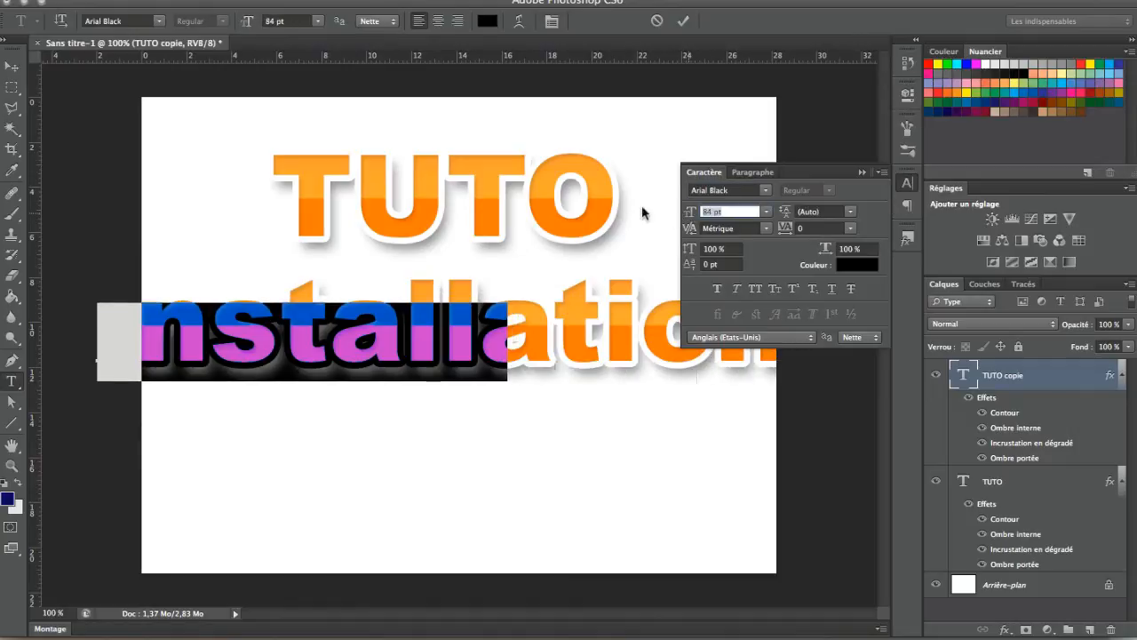
click(754, 289)
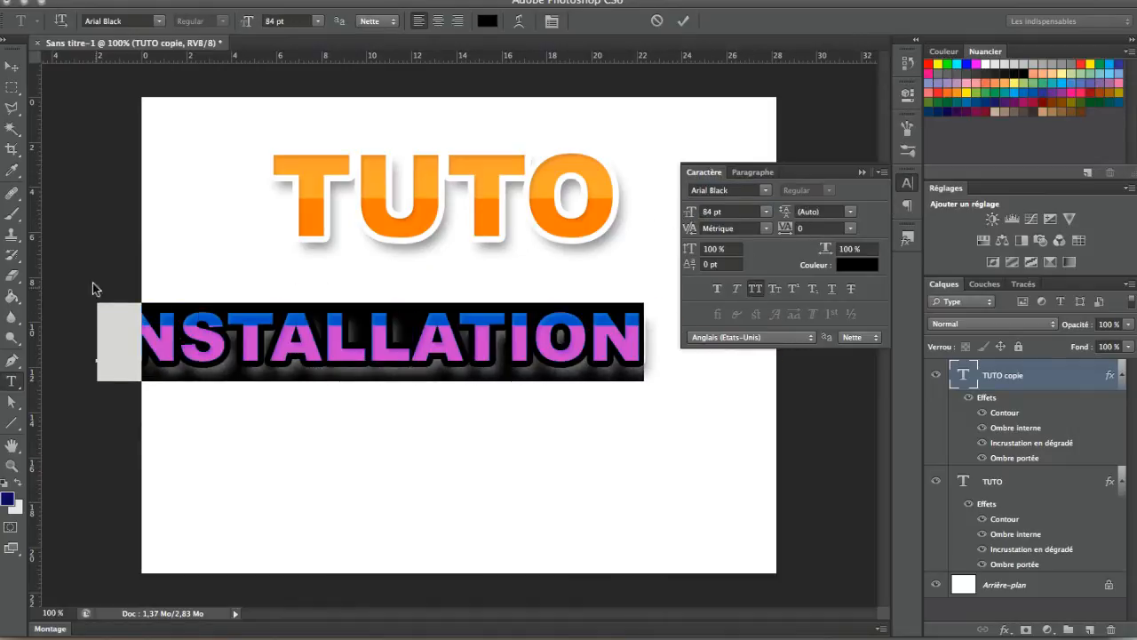
Step: Move the INSTALLATION text up so it sits centred just beneath TUTO
click(11, 66)
key(ctrl+t)
drag(350, 364, 415, 316)
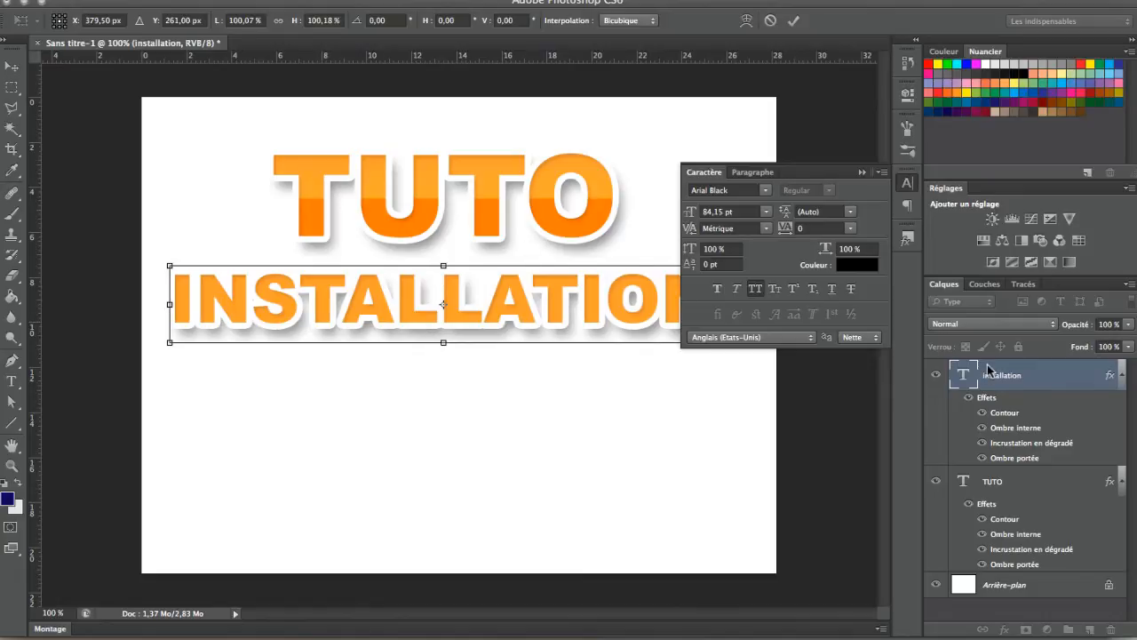
key(super)
key(super+j)
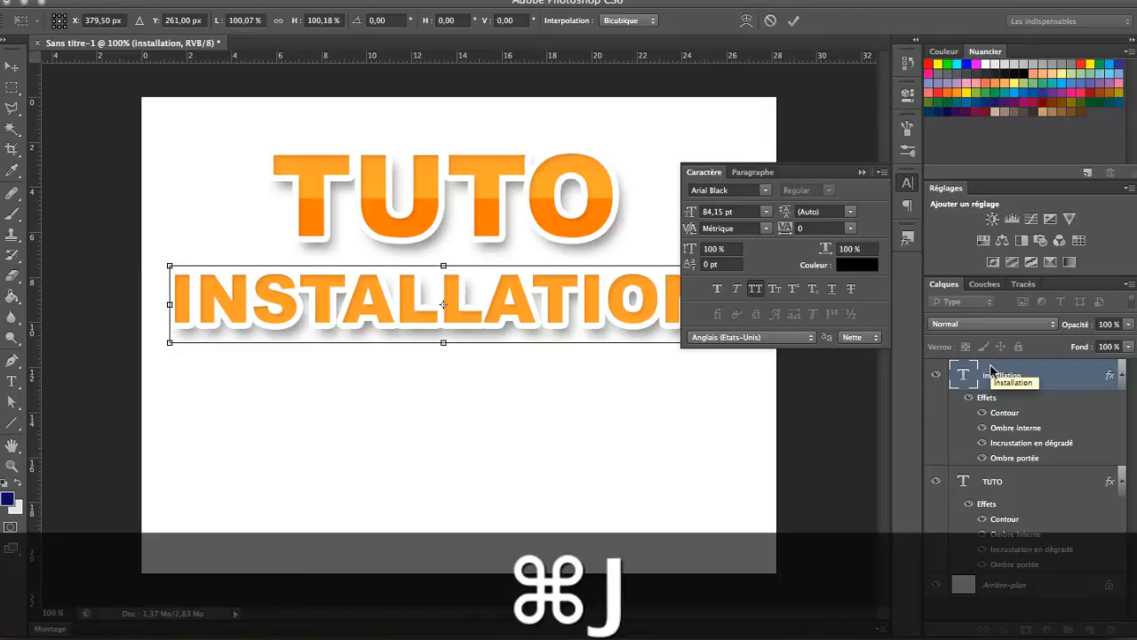
click(793, 20)
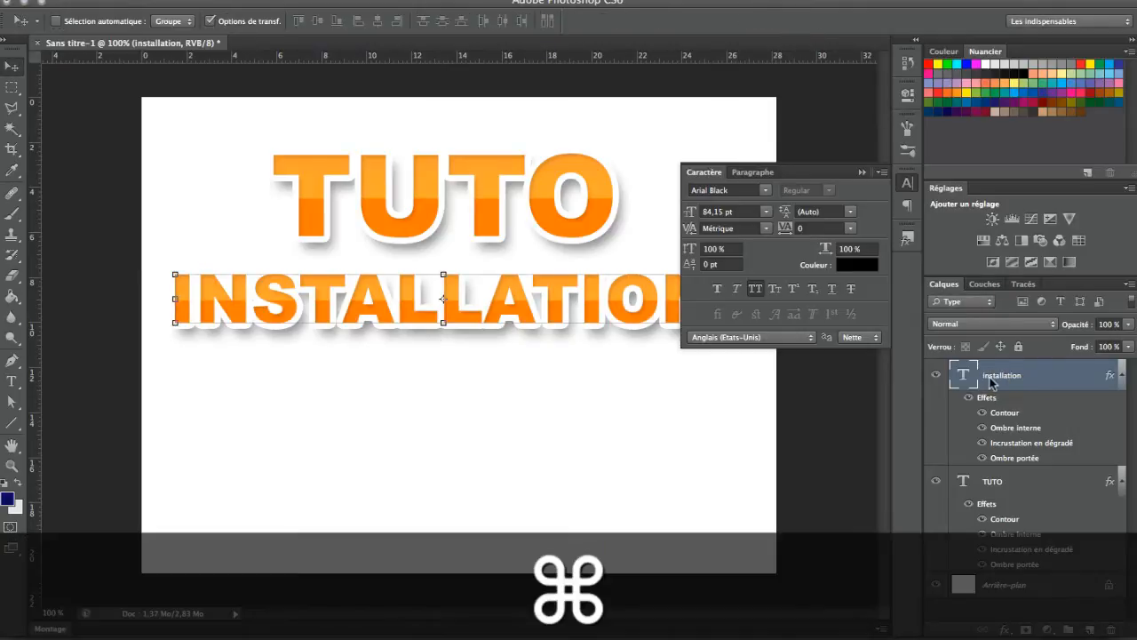
Step: Duplicate the INSTALLATION layer, place the copy just below it and replace its text with "BRUSHES & STYLES"
key(super+j)
drag(444, 293, 447, 363)
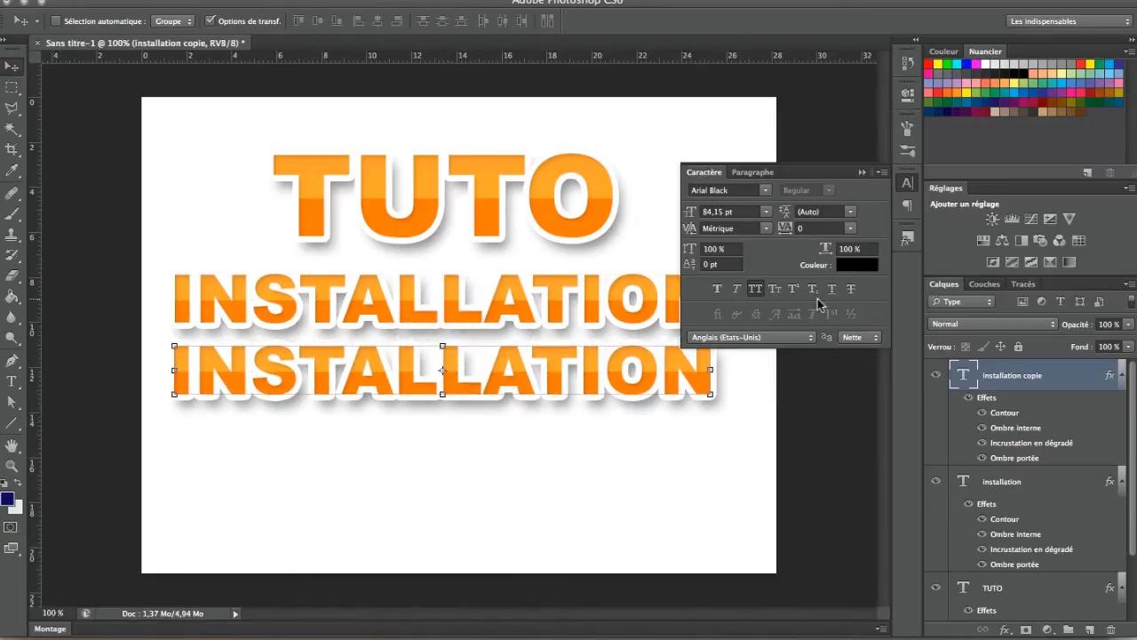
double_click(964, 375)
text(B)
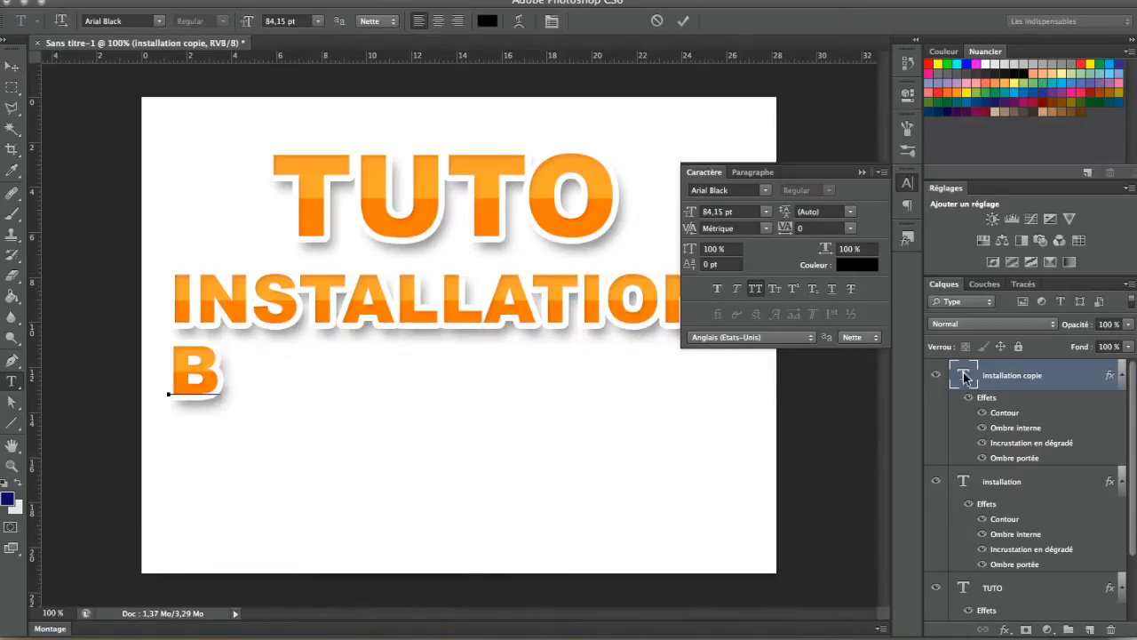
text(RUSHES)
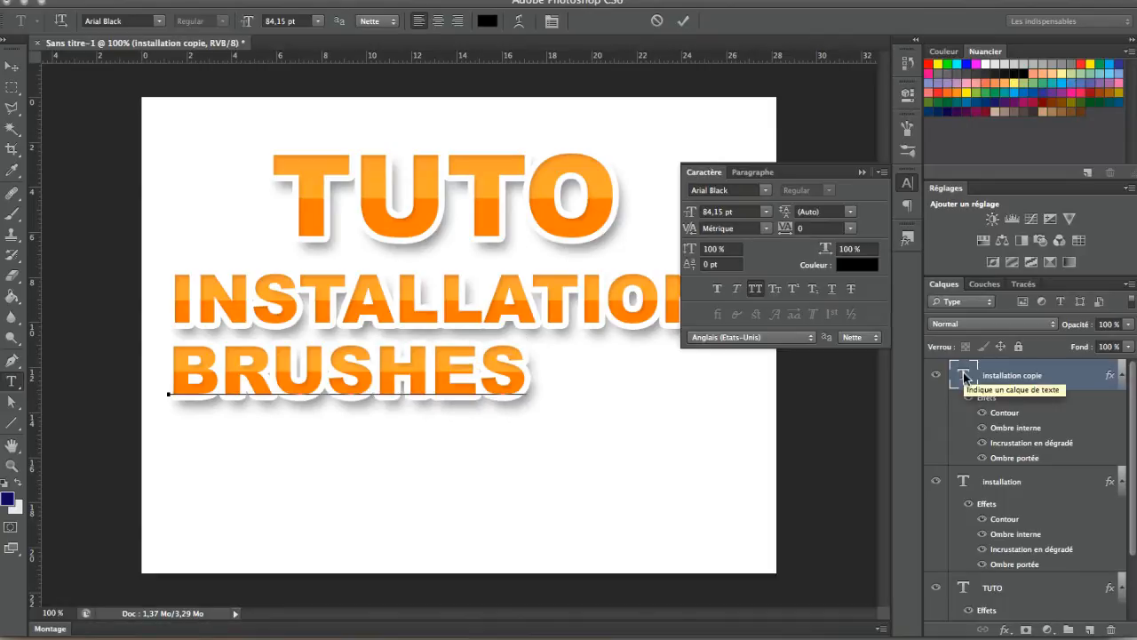
text( &)
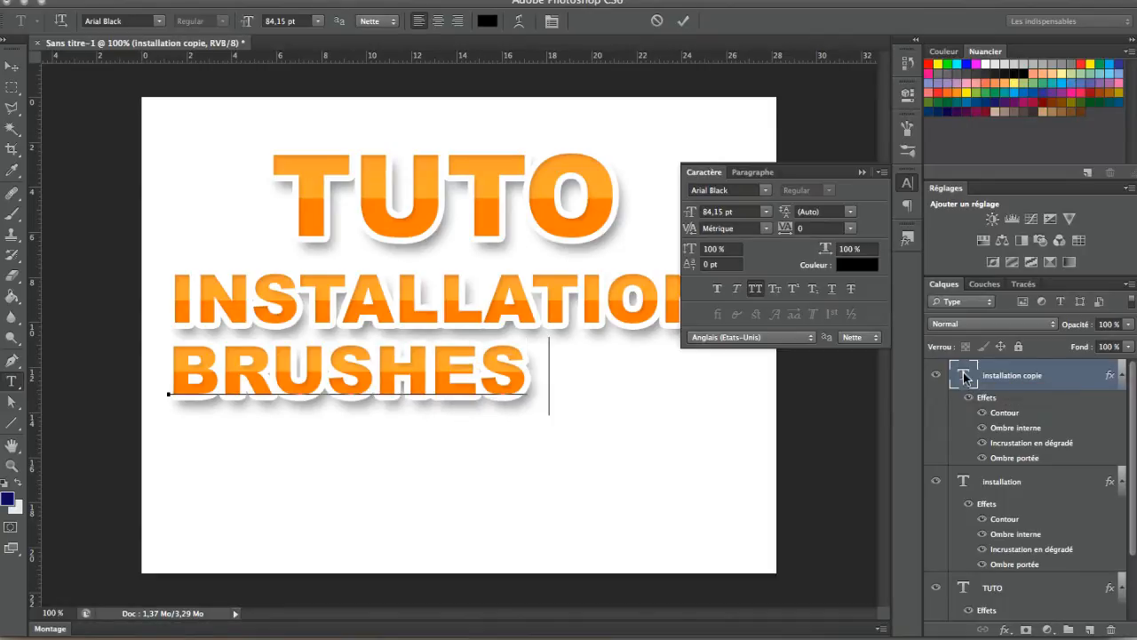
text( STYLE)
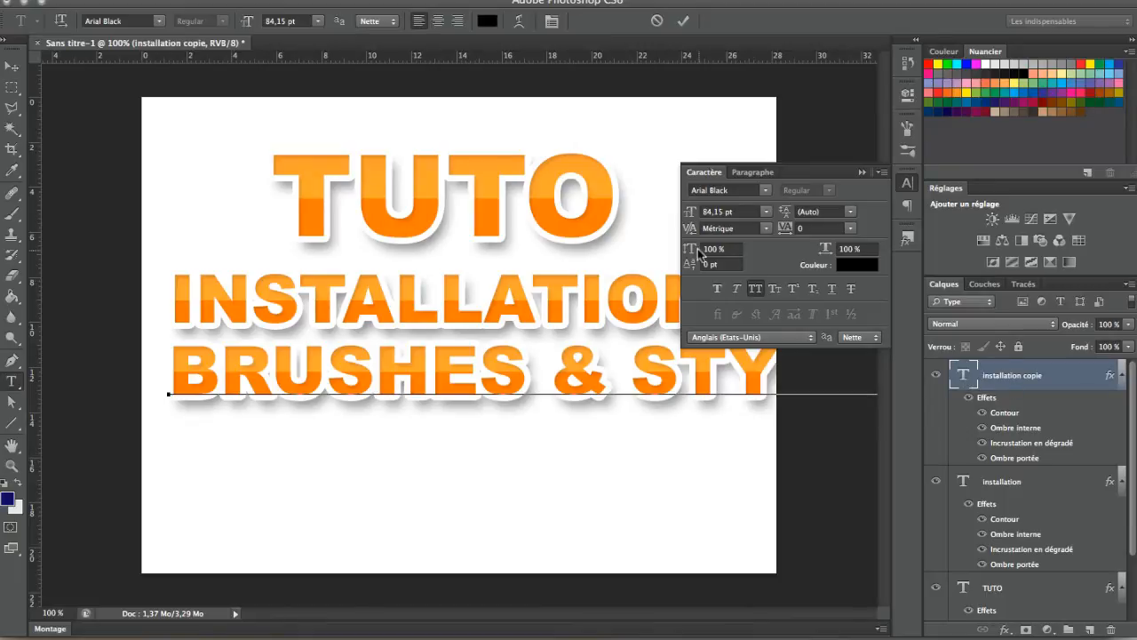
Step: Reduce the BRUSHES & STYLES text to 63,15 pt so the line fits the canvas width
key(super+a)
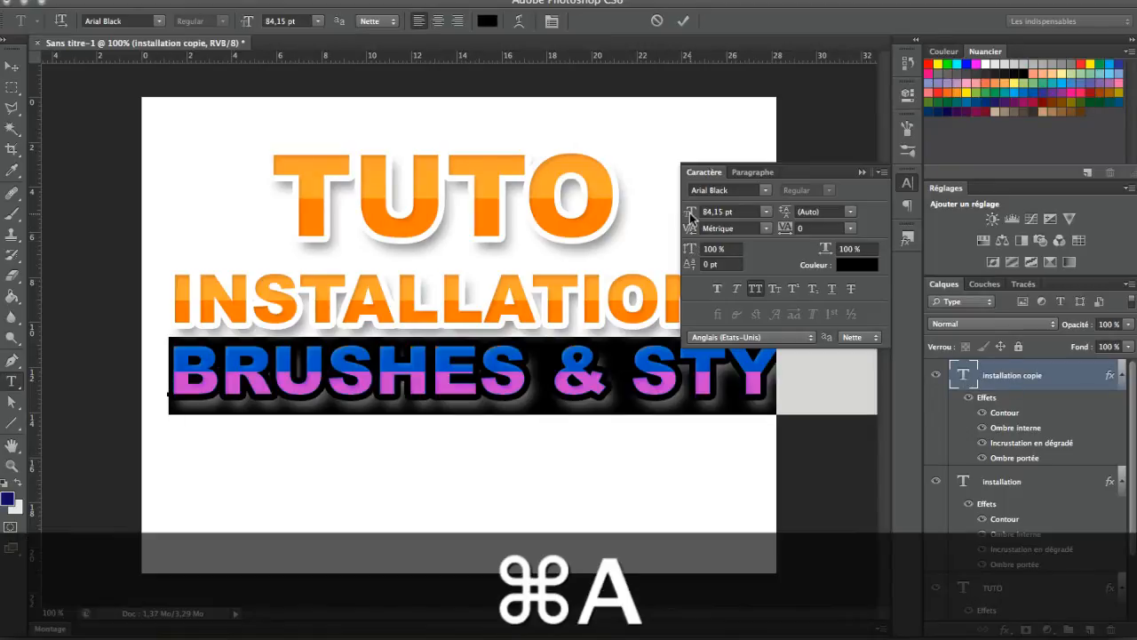
drag(691, 216, 672, 220)
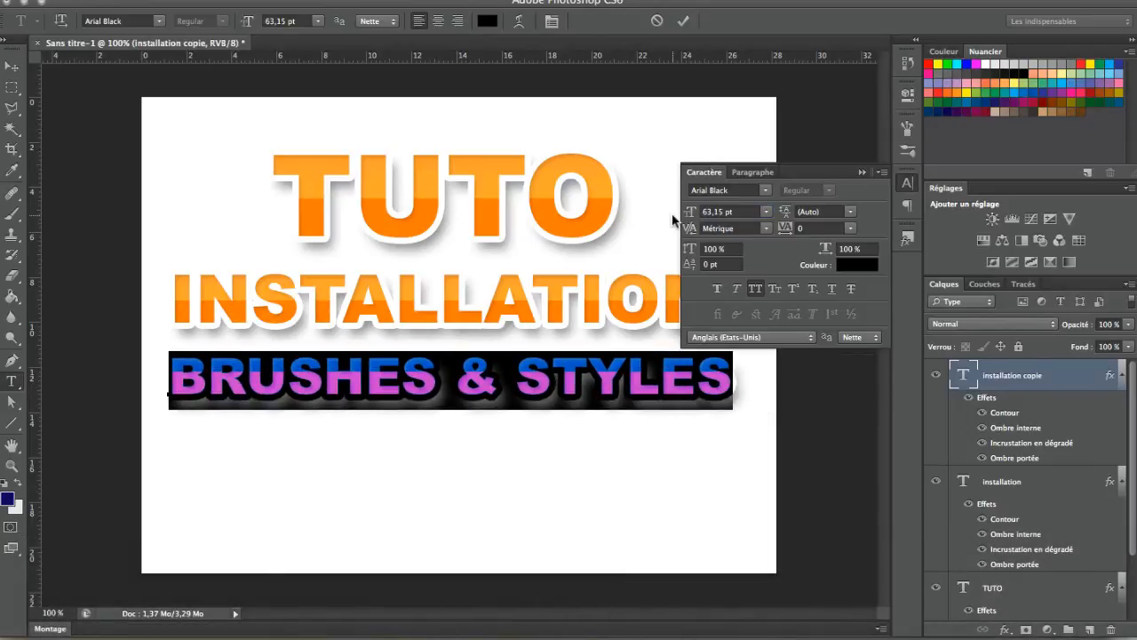
click(906, 183)
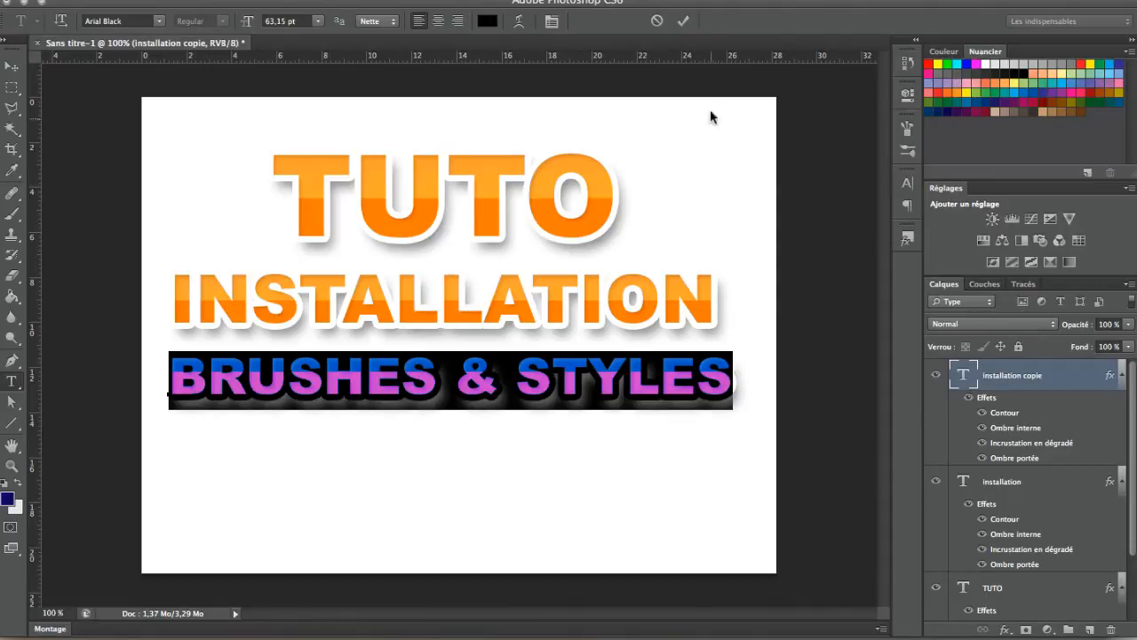
click(683, 20)
key(v)
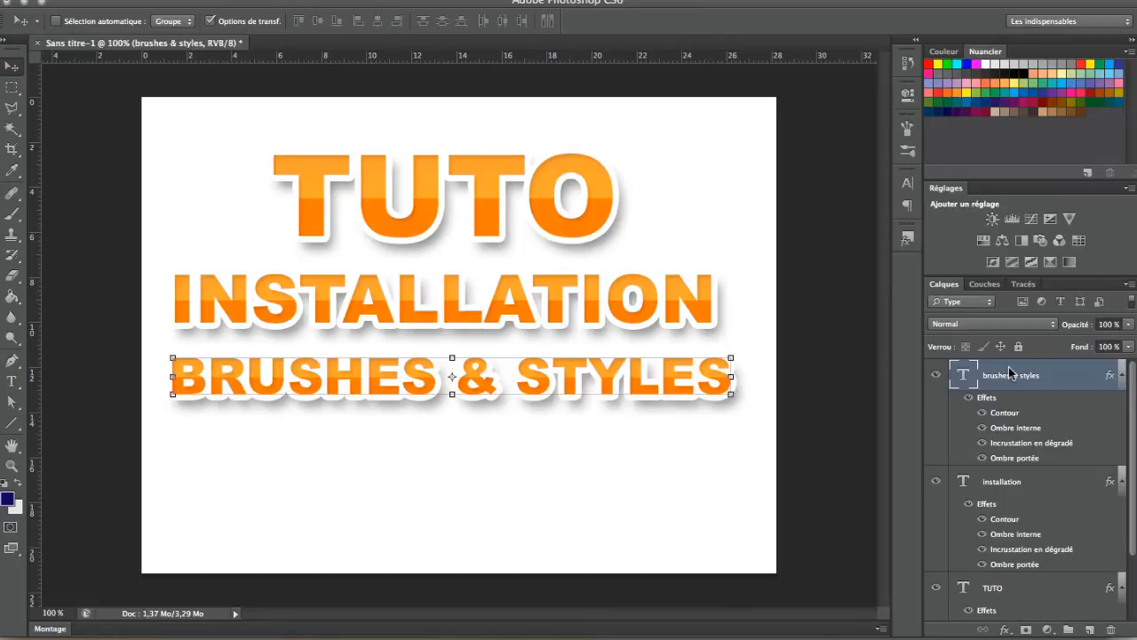
Step: Duplicate the BRUSHES & STYLES layer, replace the copy's text with "DANS PHTOSHOP" and move it below the other lines
key(super+j)
double_click(962, 374)
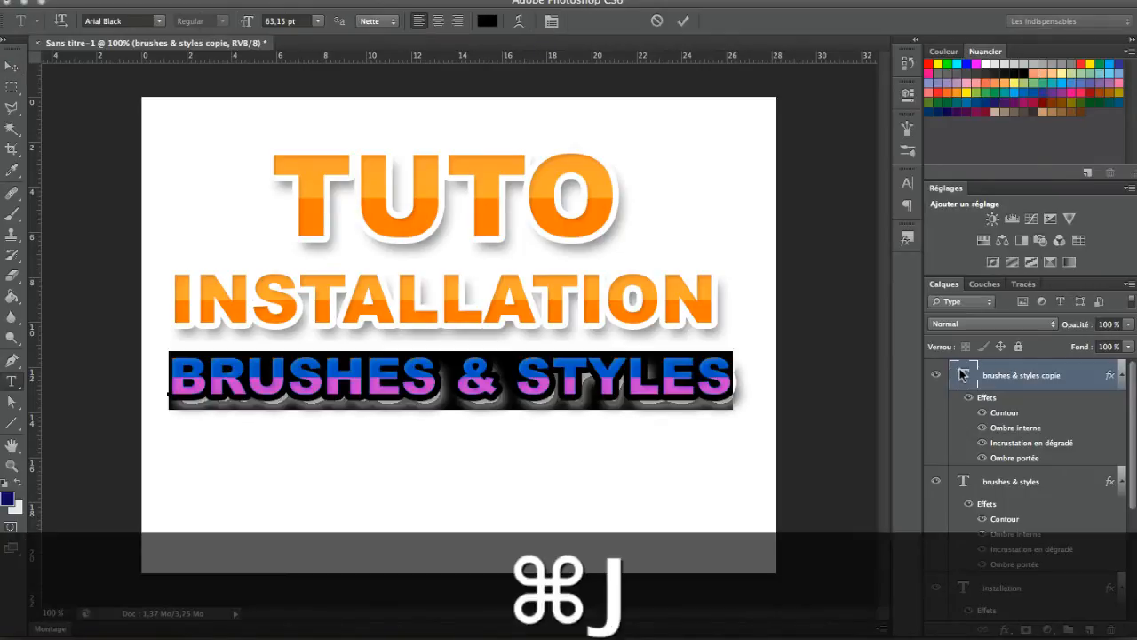
text(DANS)
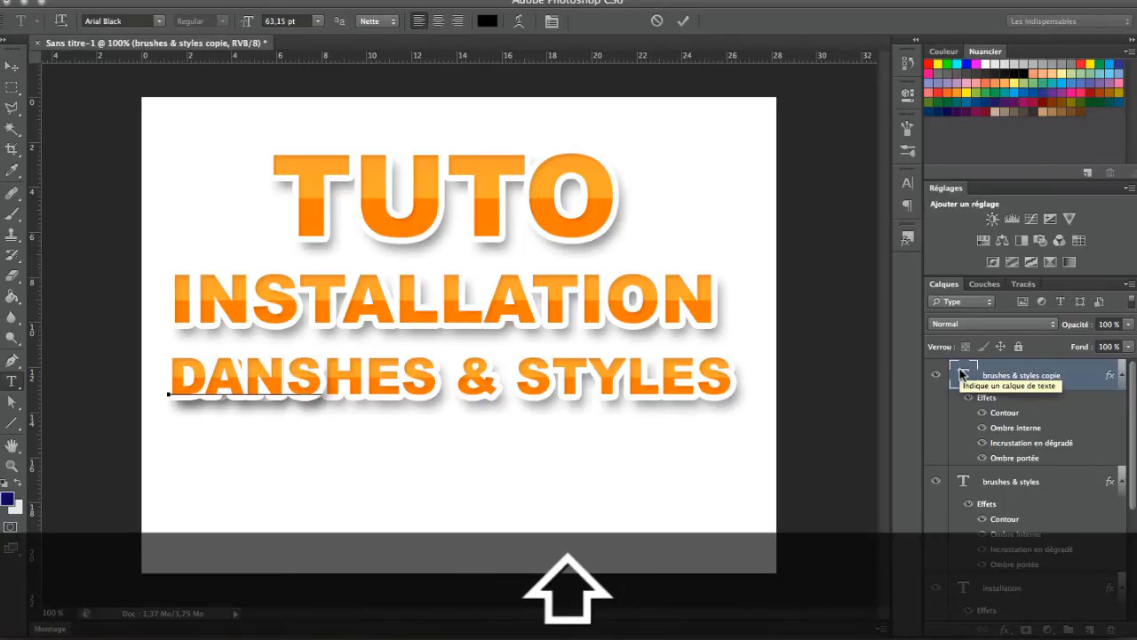
text( PHTOSHOP)
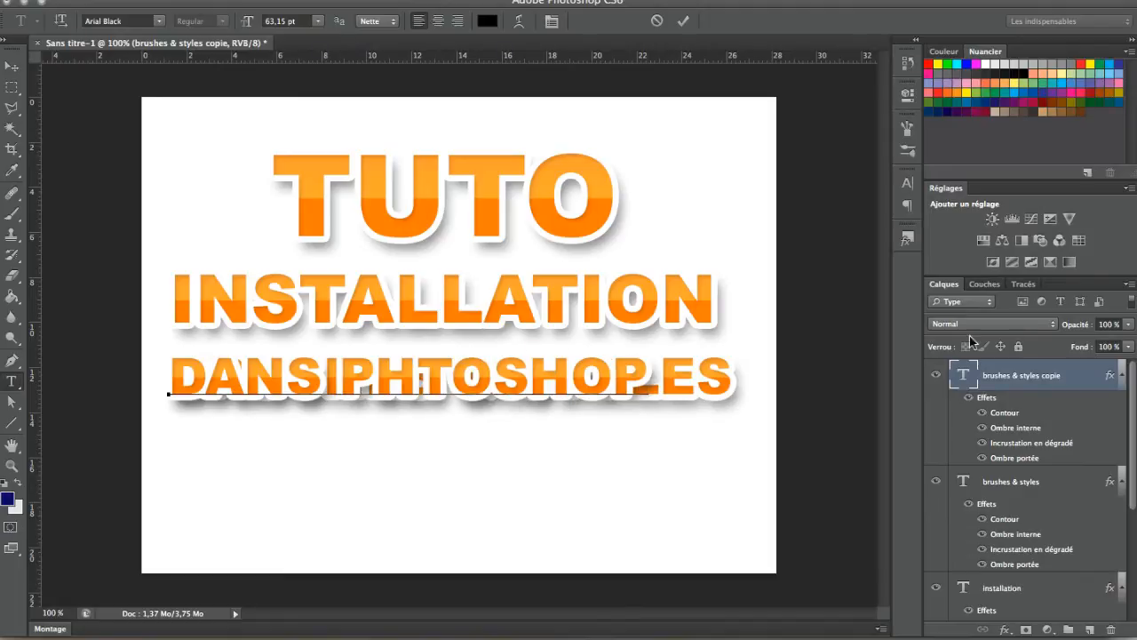
click(547, 370)
drag(593, 311, 628, 400)
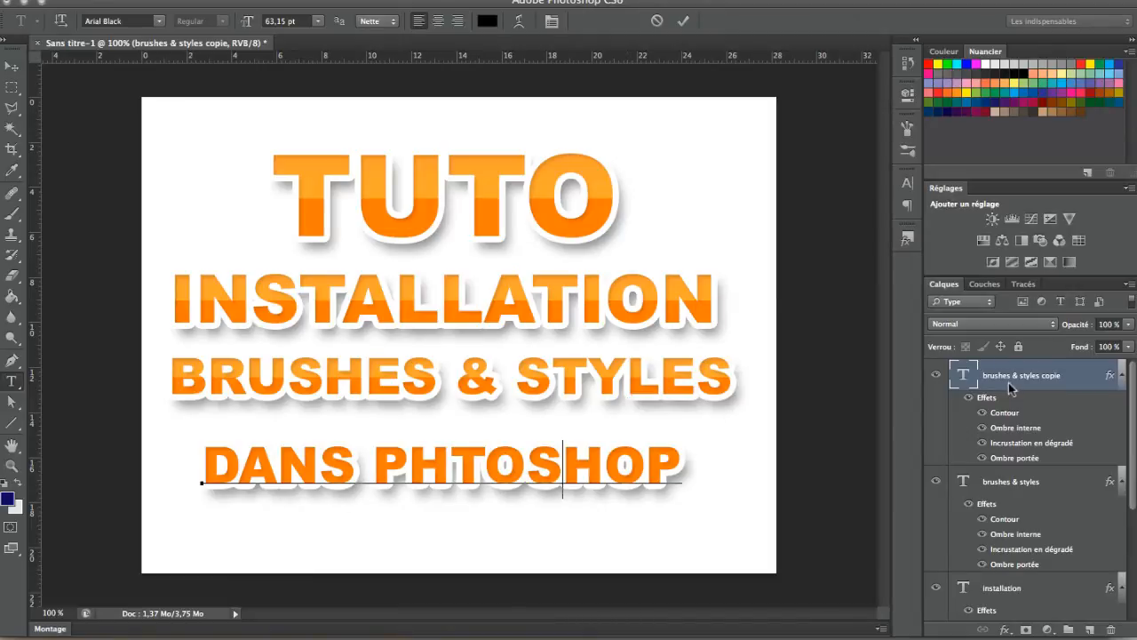
click(686, 463)
text(CS)
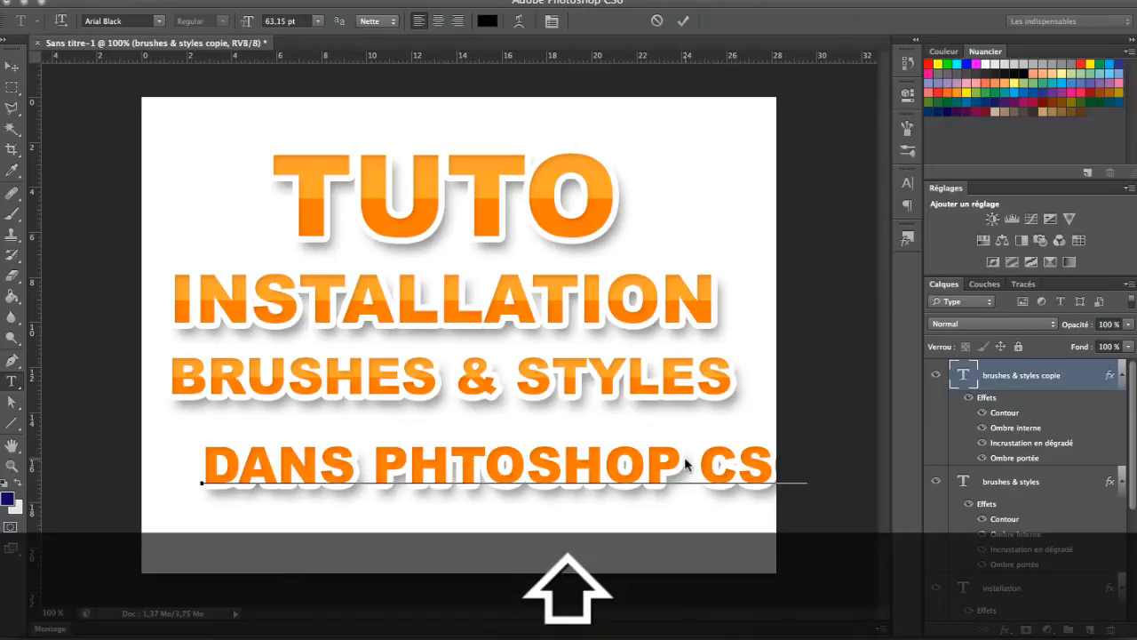
key(BackSpace)
key(BackSpace)
key(BackSpace)
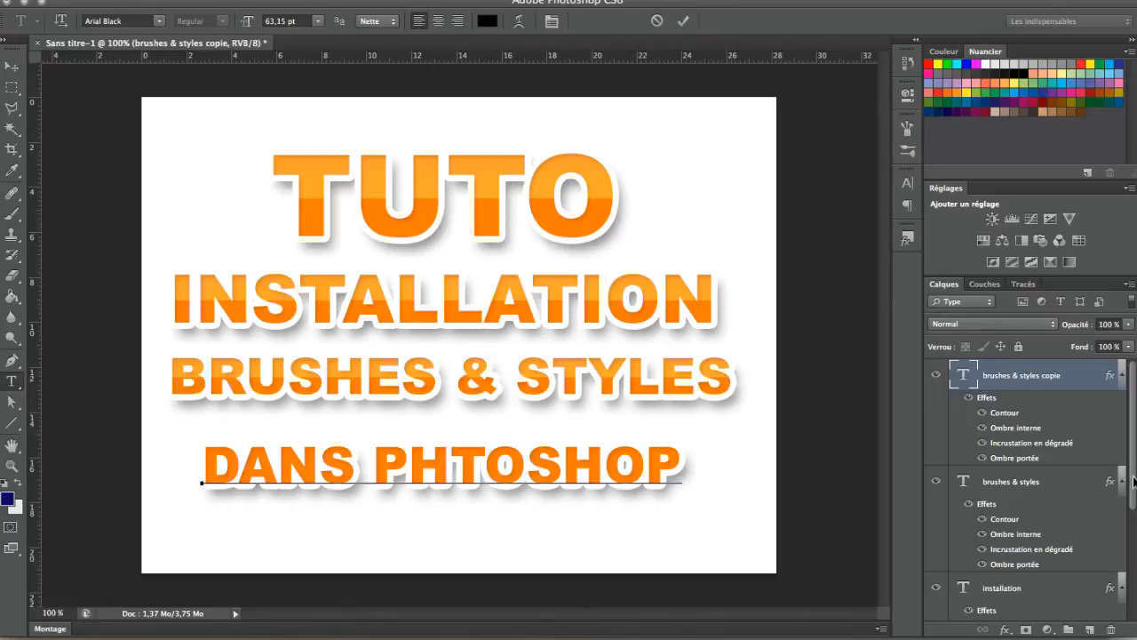
Step: Commit the DANS PHTOSHOP text and collapse the effects lists of all four text layers
click(11, 89)
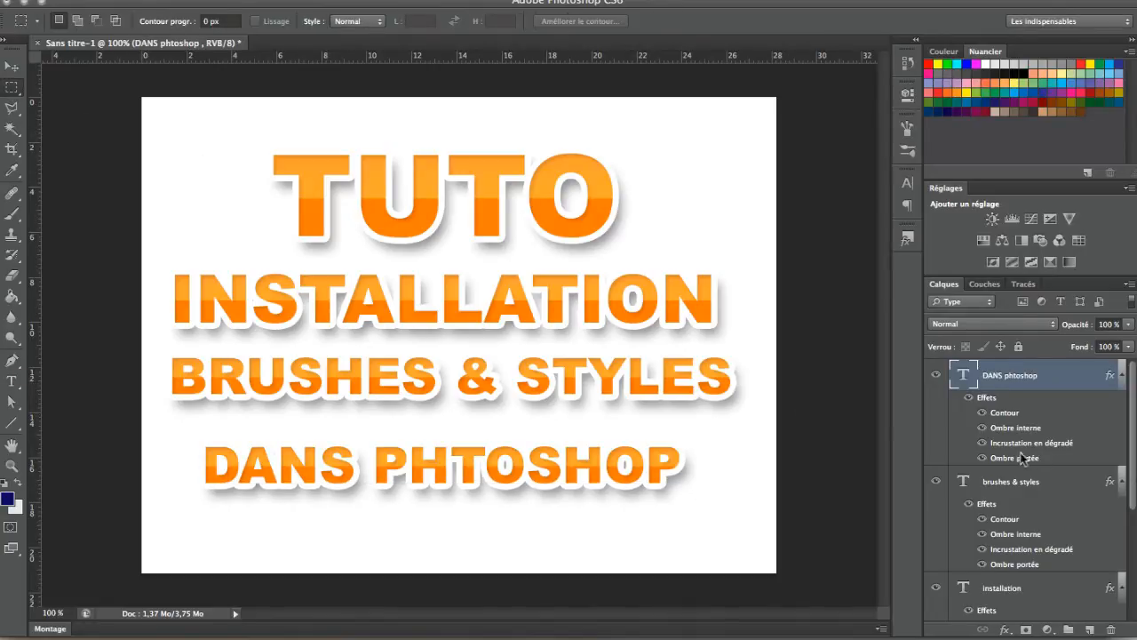
click(1121, 375)
click(1122, 405)
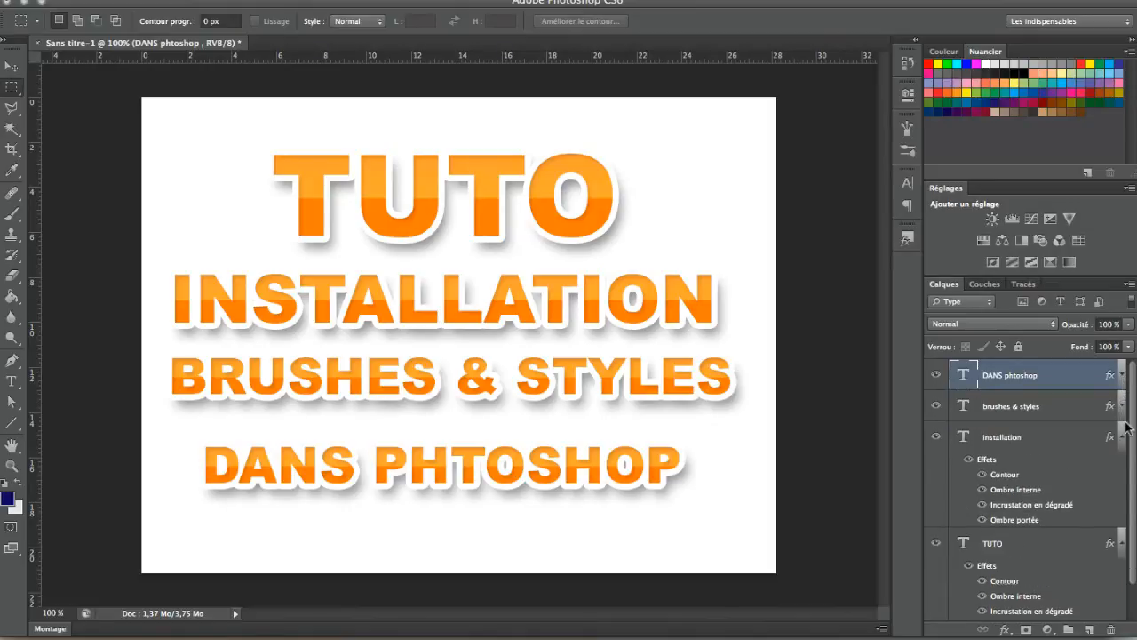
click(1122, 436)
click(1122, 467)
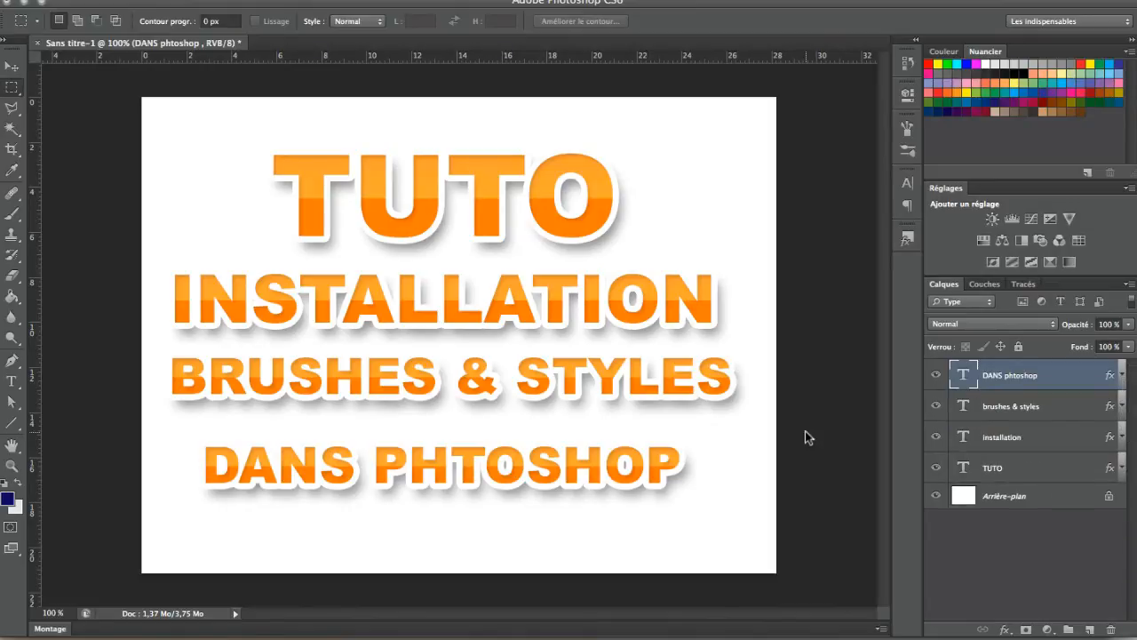
Step: Move the TUTO, INSTALLATION and BRUSHES & STYLES lines up and slightly right, stacking them closely and centred on one another
key(v)
super+click(494, 174)
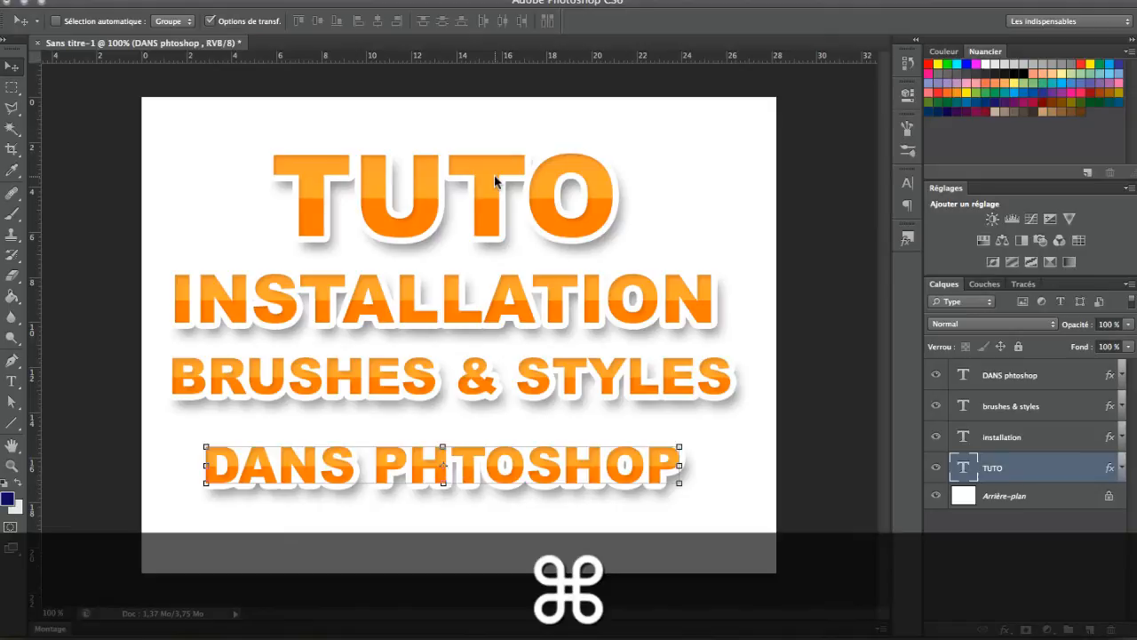
drag(494, 174, 510, 165)
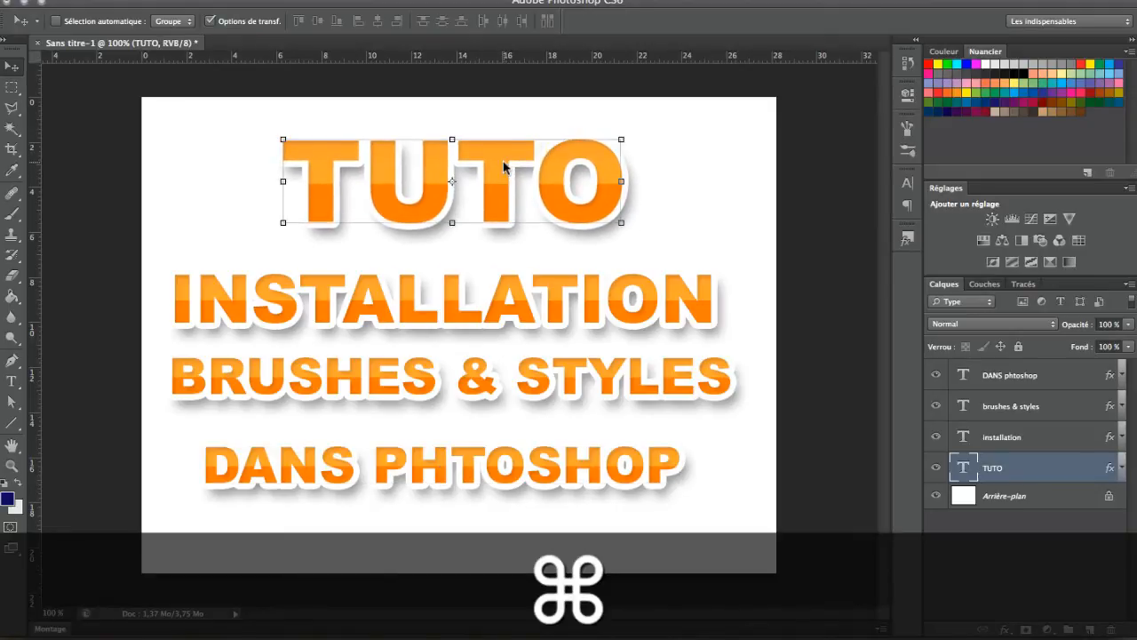
super+click(506, 297)
drag(523, 298, 536, 276)
super+click(545, 377)
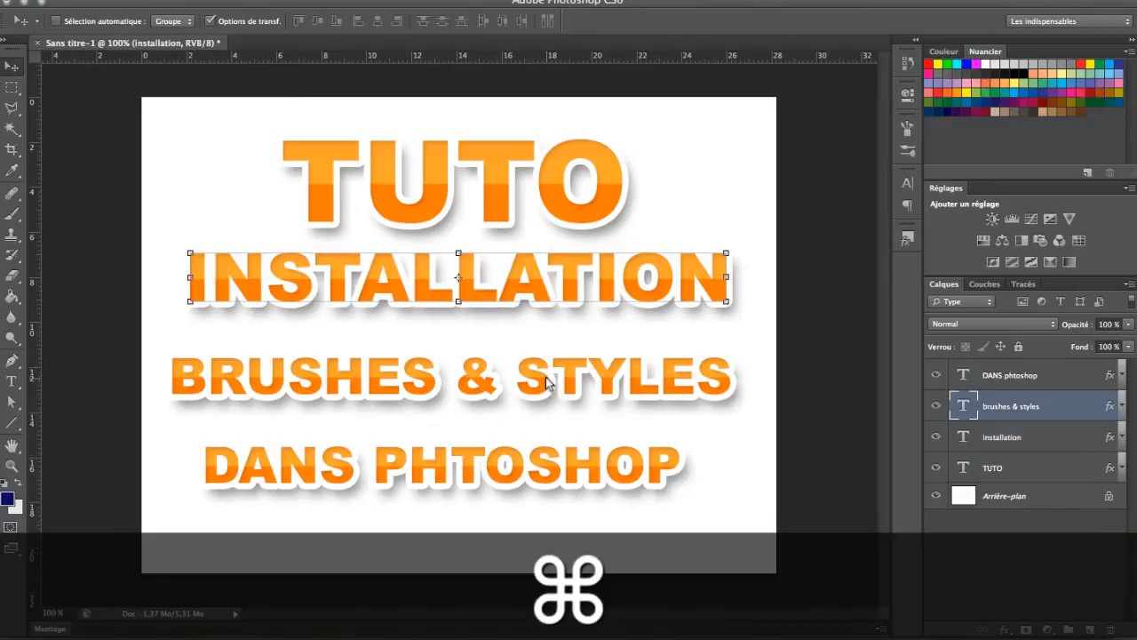
drag(546, 378, 555, 355)
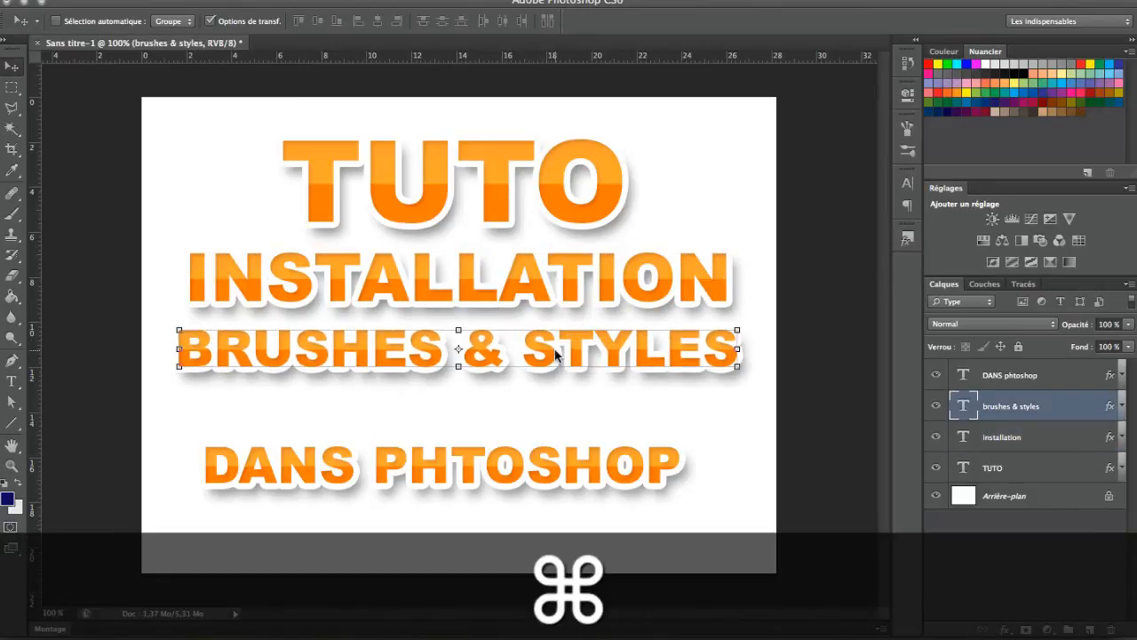
Step: Move the DANS PHTOSHOP line up close beneath BRUSHES & STYLES, centred under it, and deselect all layers
super+click(545, 485)
drag(545, 485, 544, 428)
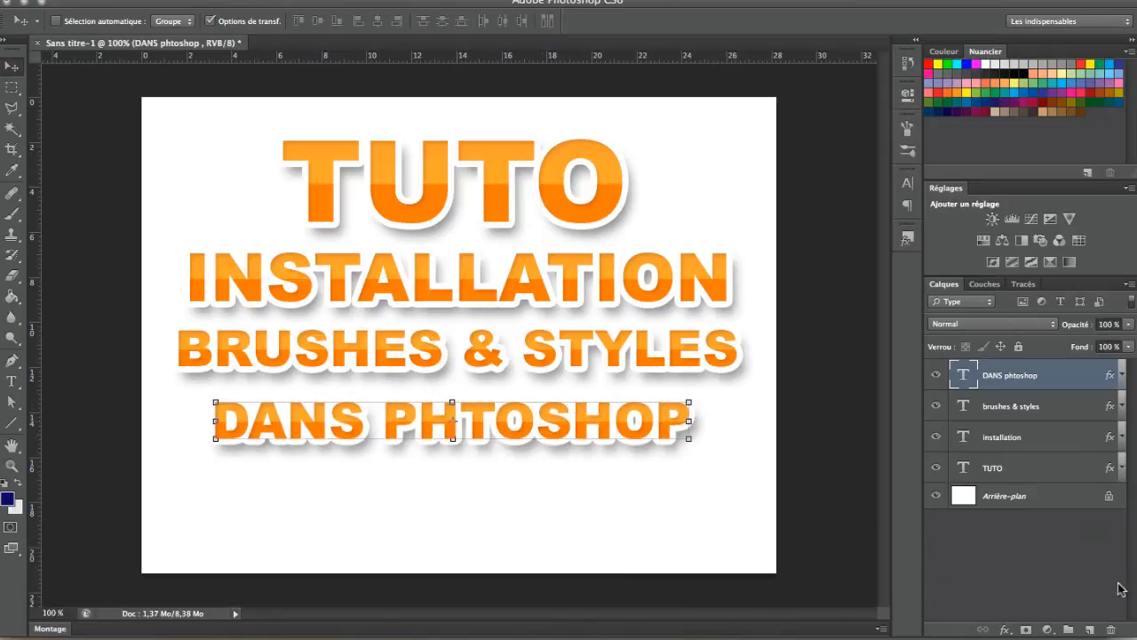
click(1032, 556)
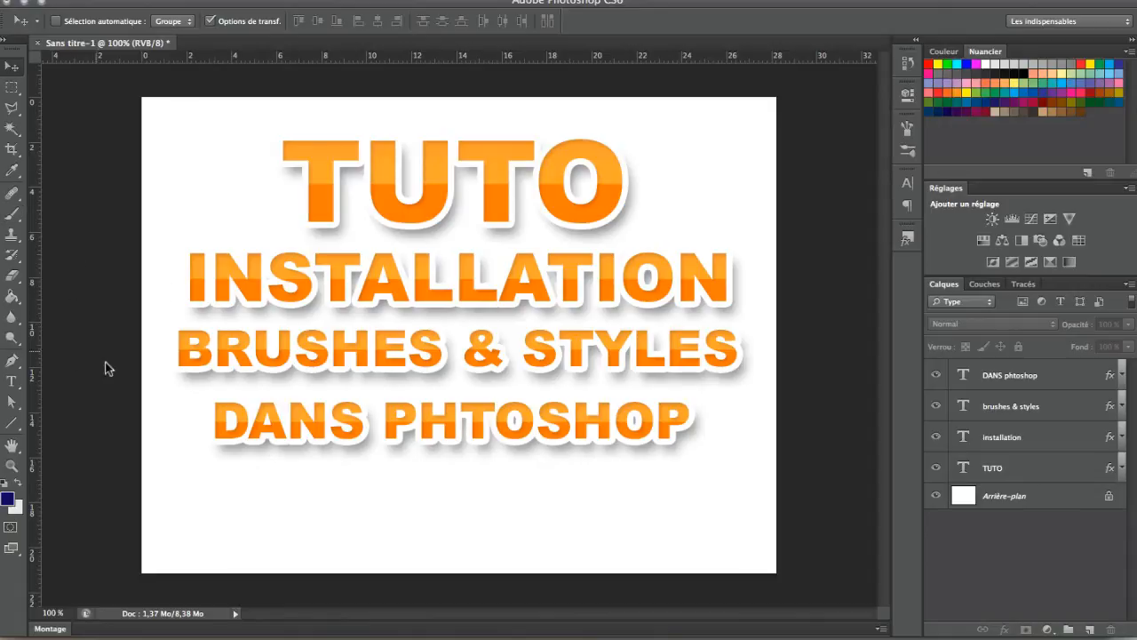
Step: Add a new layer directly above Arrière-plan and choose the 485 px streaked brush
click(1008, 503)
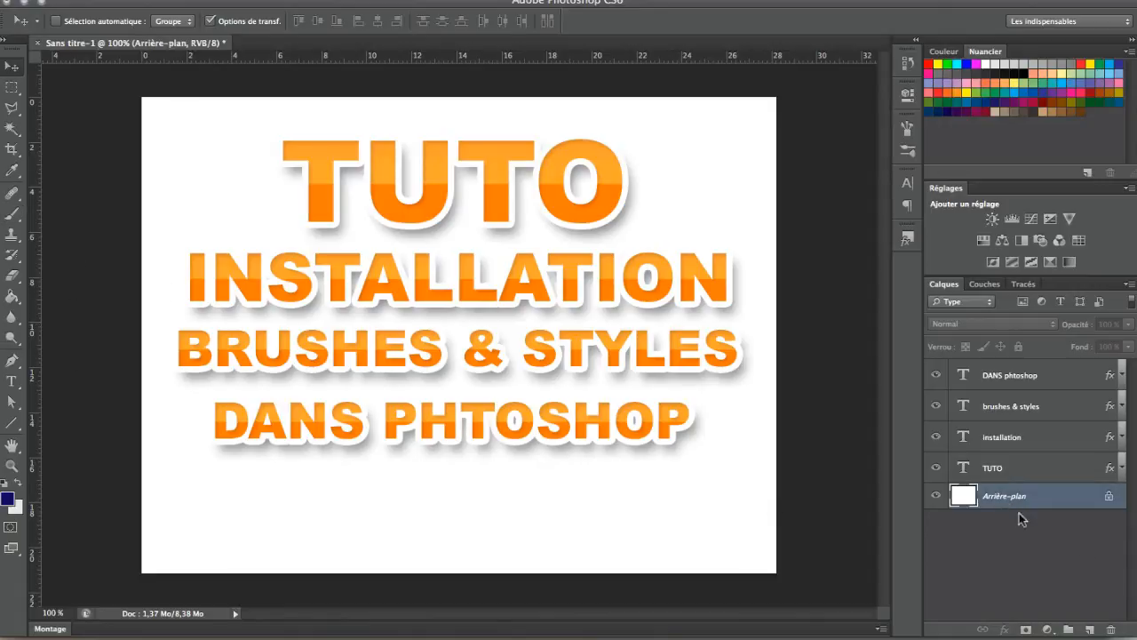
click(1089, 629)
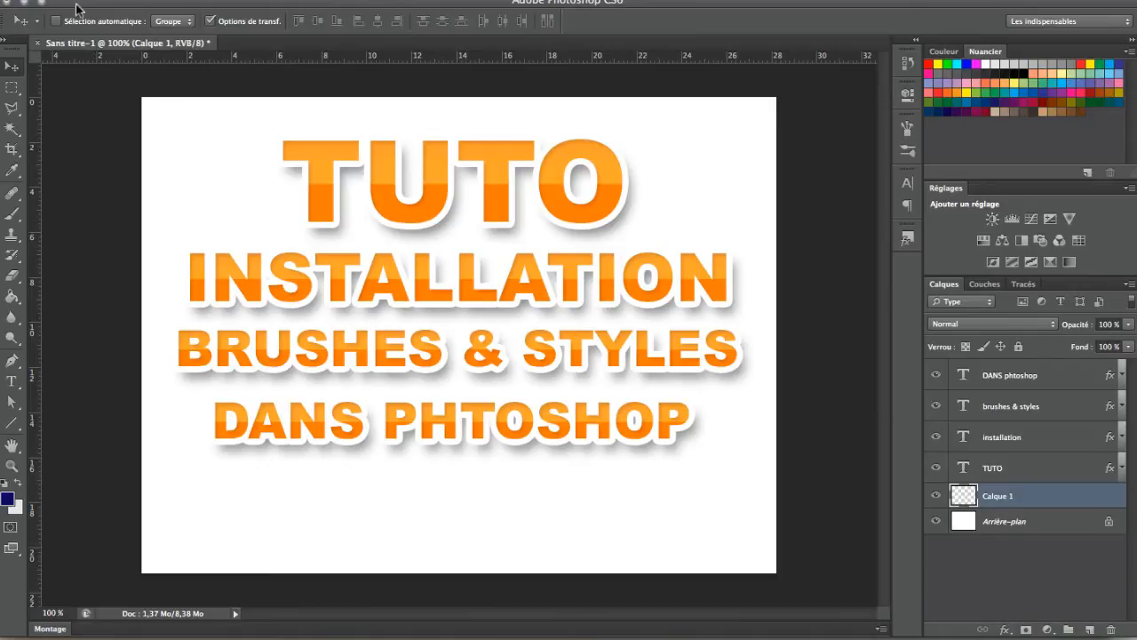
click(12, 214)
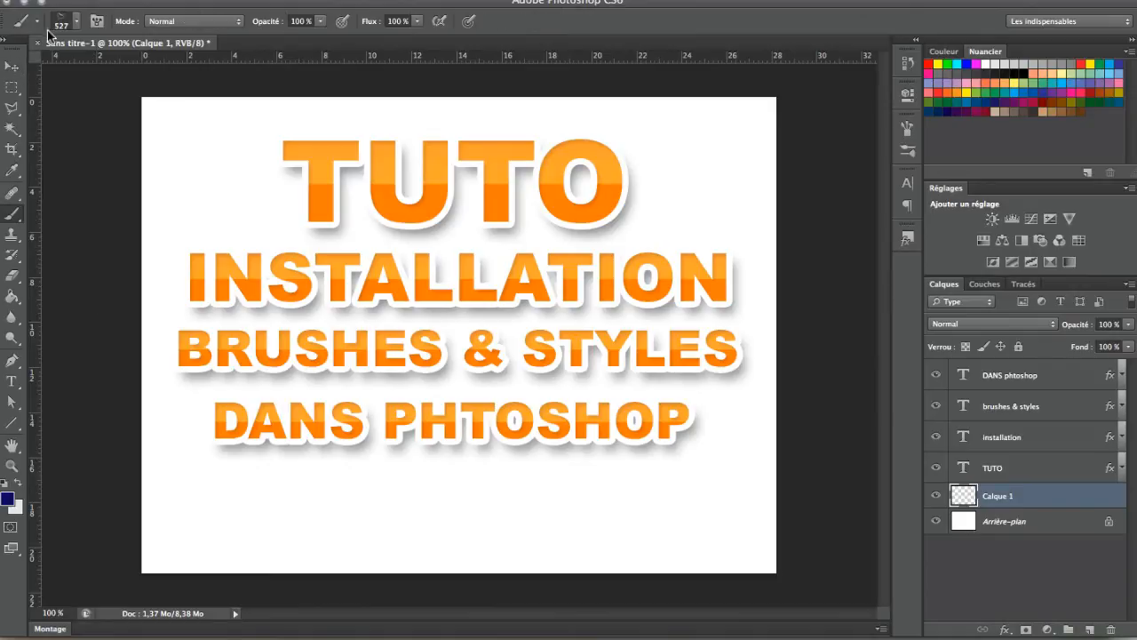
click(77, 22)
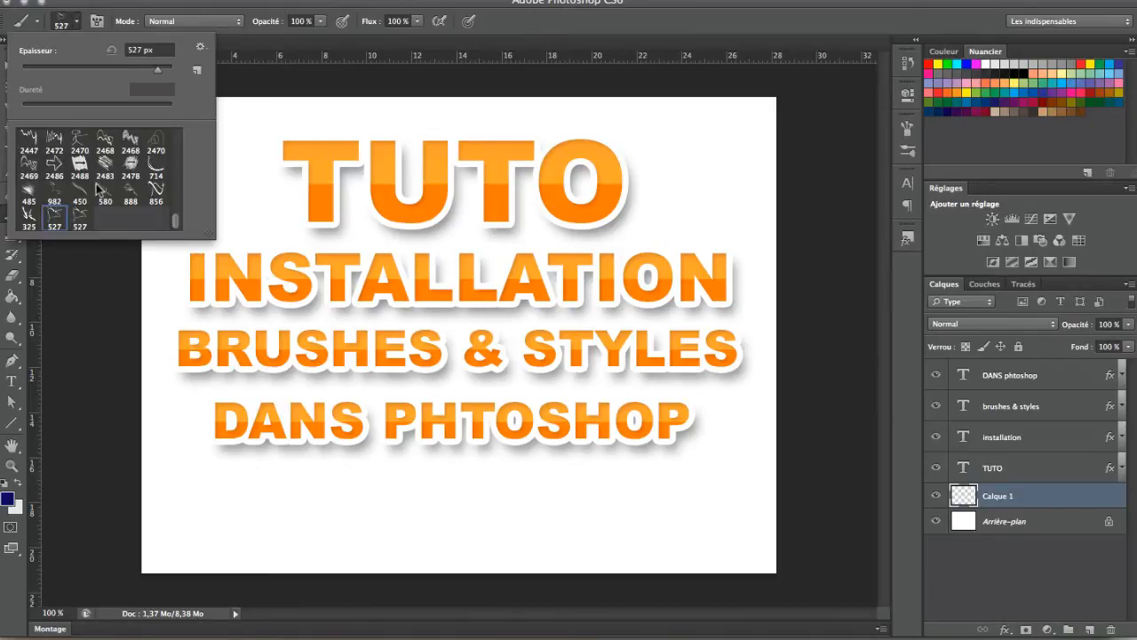
scroll(94, 182, up, 15)
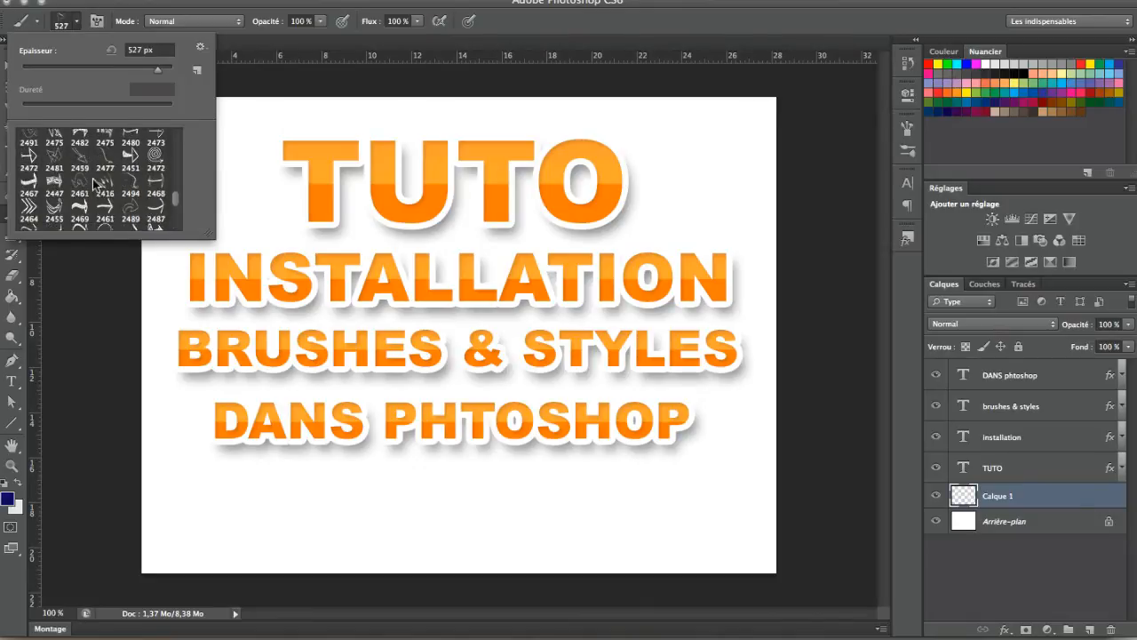
scroll(94, 182, down, 15)
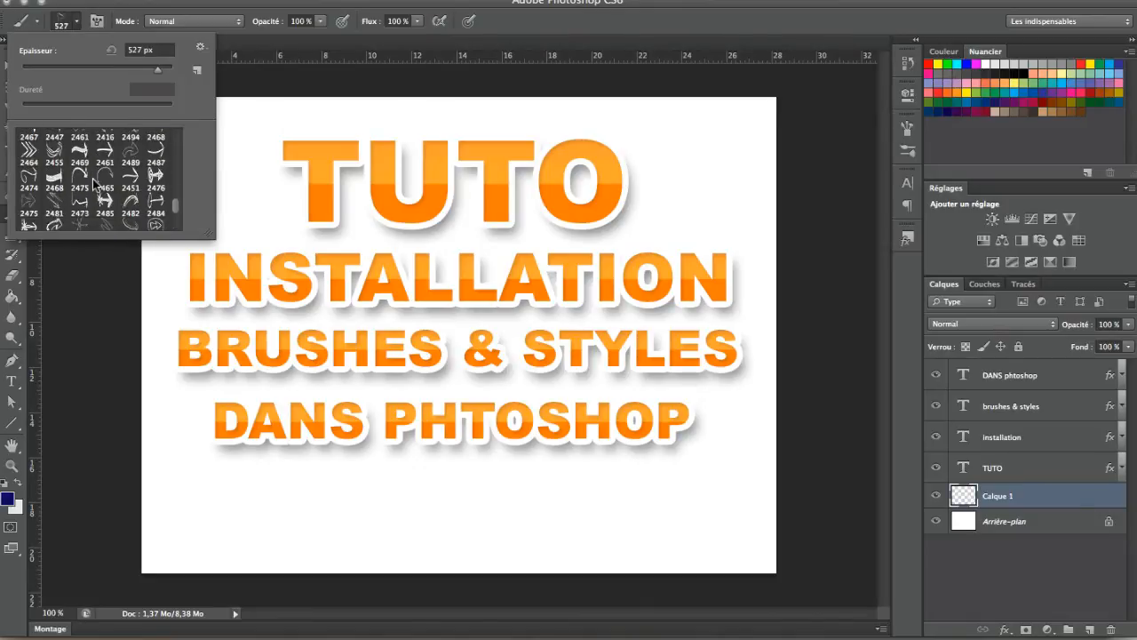
click(36, 195)
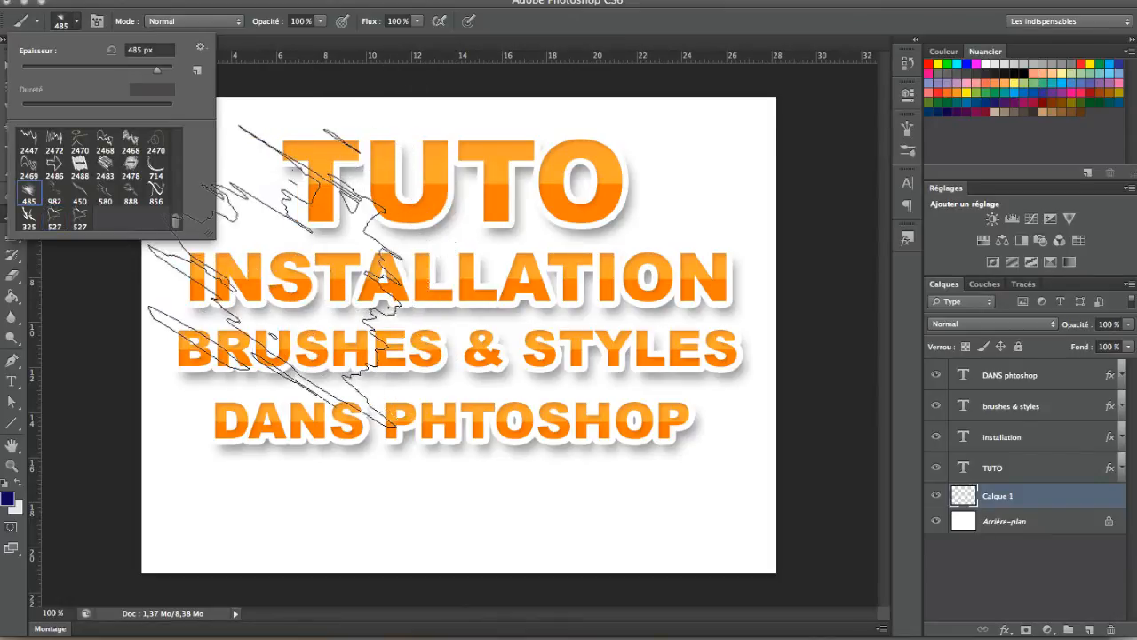
Step: Set the foreground colour to a slightly darker shade of the orange sampled from the TUTO text
click(7, 500)
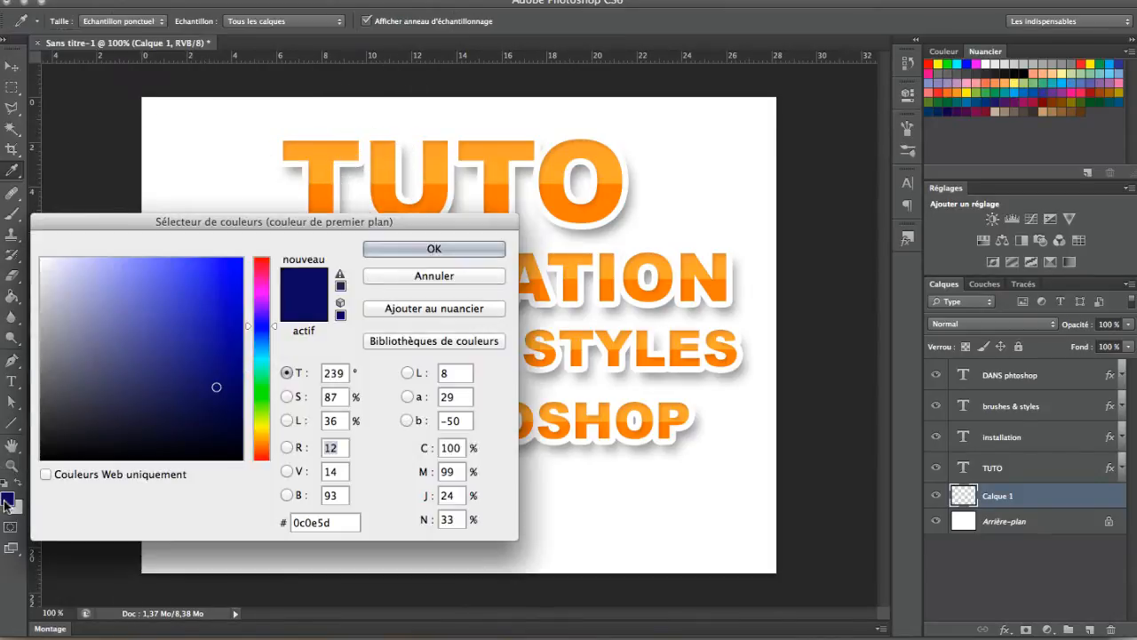
click(320, 182)
click(202, 281)
click(393, 252)
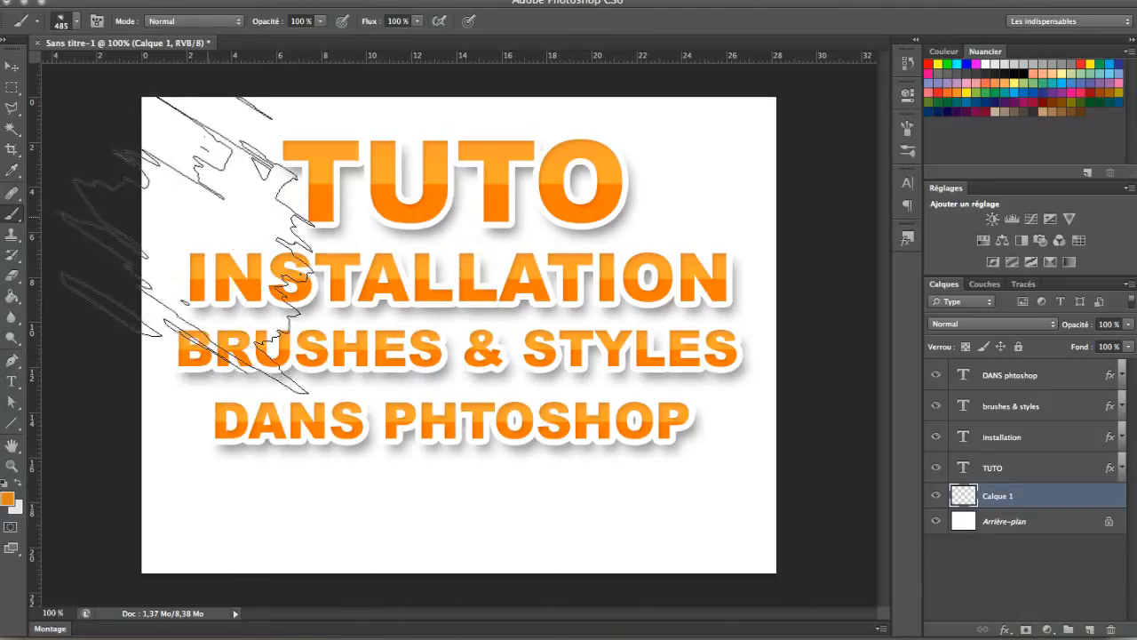
Step: Stamp the orange streaks across the whole canvas behind the title, covering the corners, middle and edges
click(182, 244)
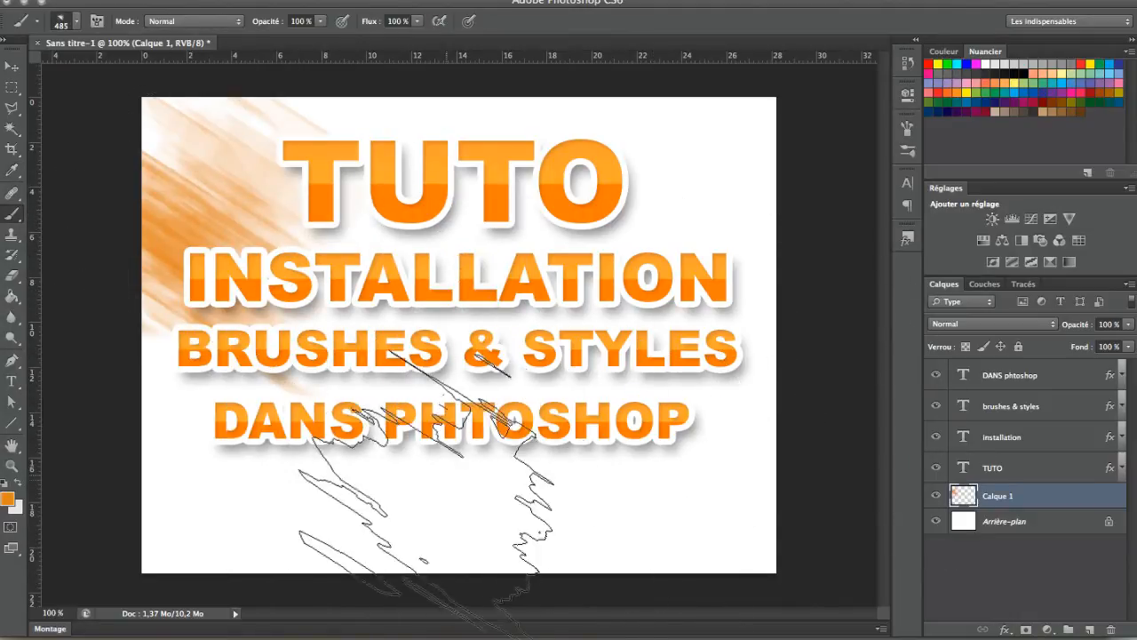
click(310, 493)
click(607, 468)
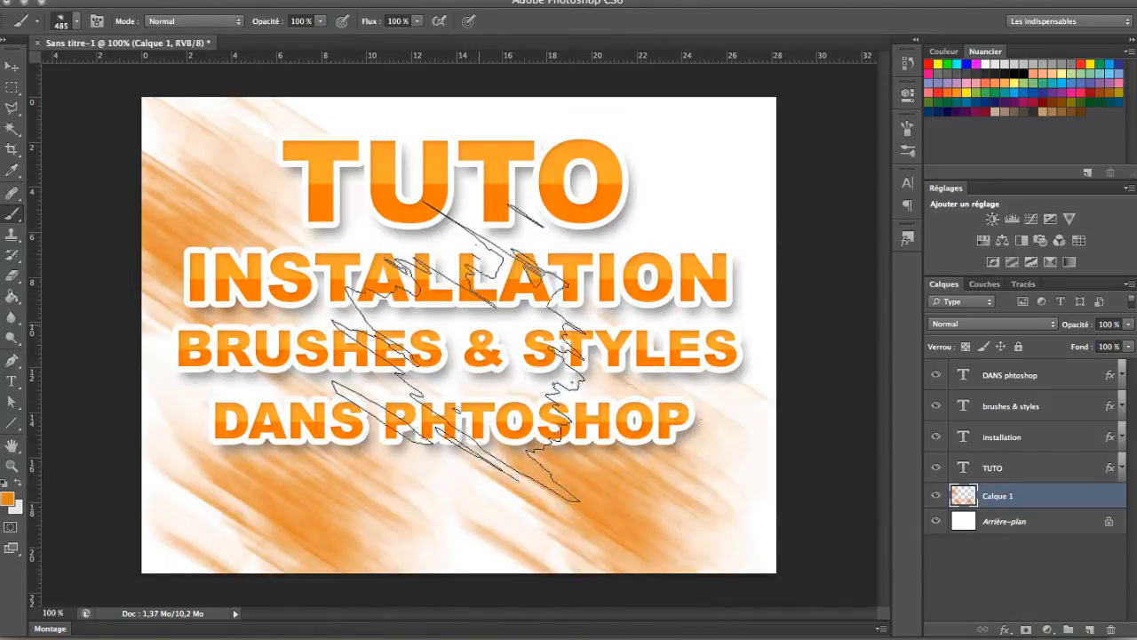
click(469, 326)
click(470, 137)
click(684, 249)
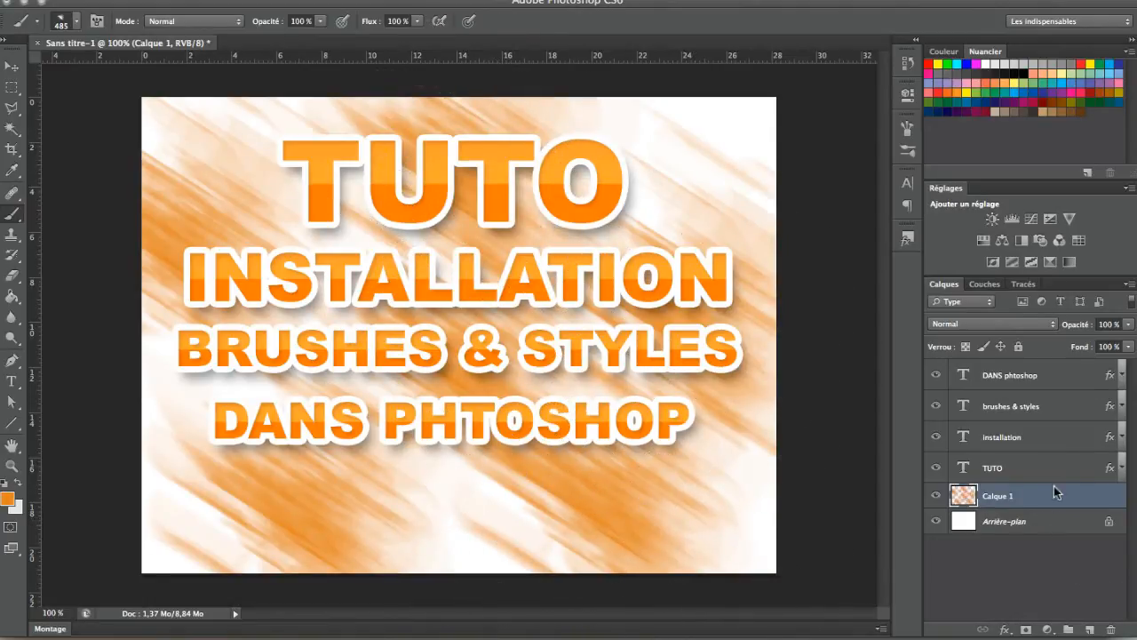
Step: Choose the 580 px curved-line swirl brush
click(77, 24)
click(105, 198)
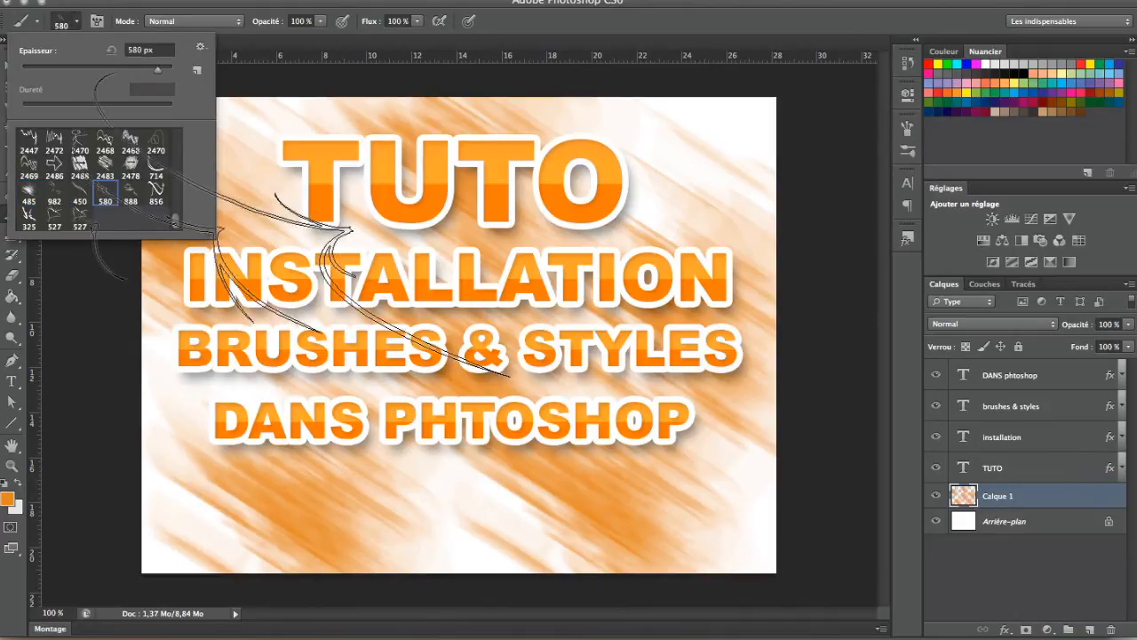
click(182, 191)
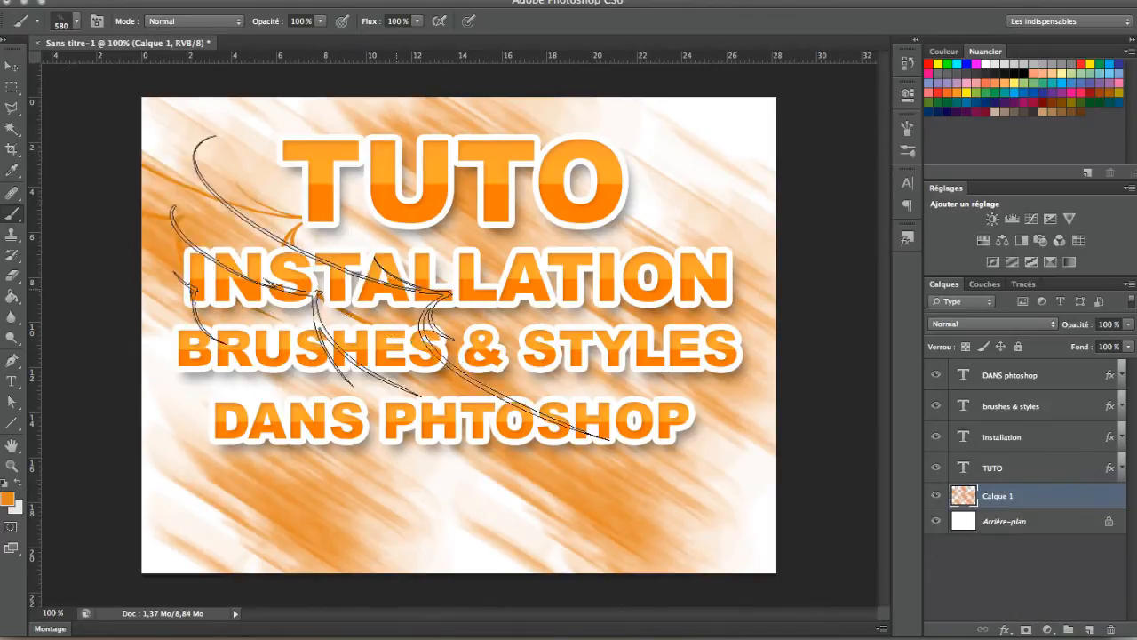
key(super+z)
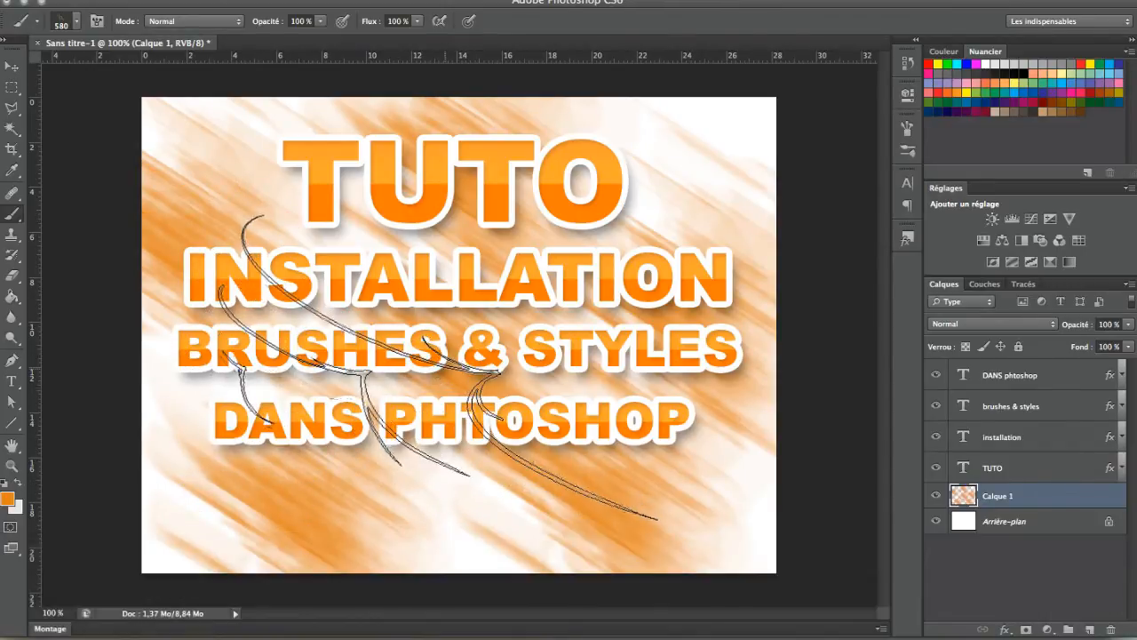
click(432, 364)
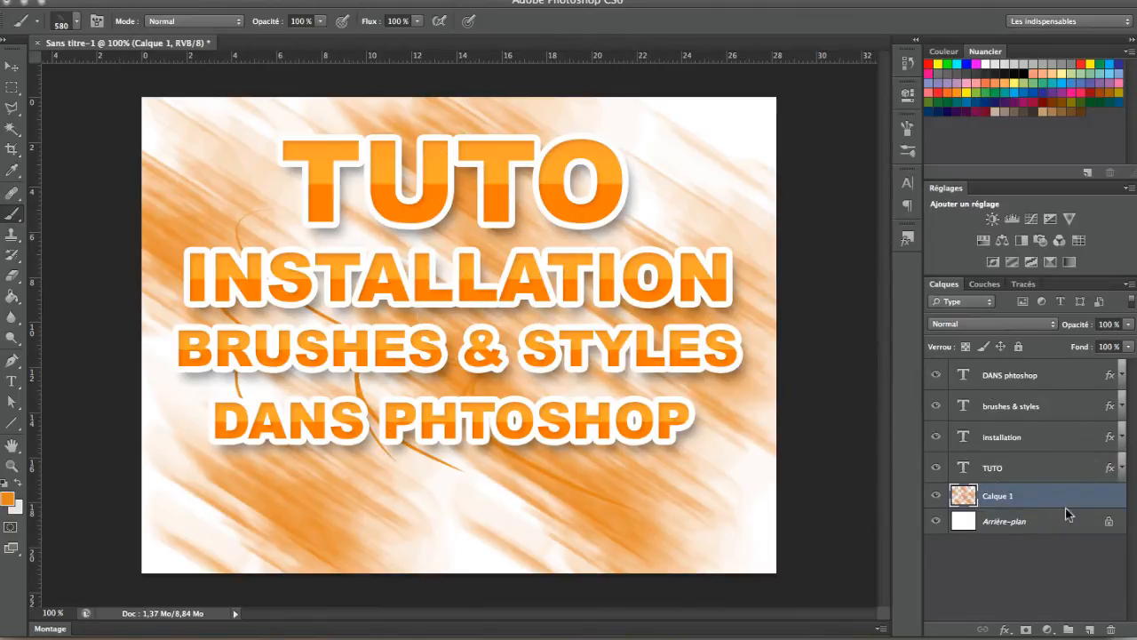
key(super+z)
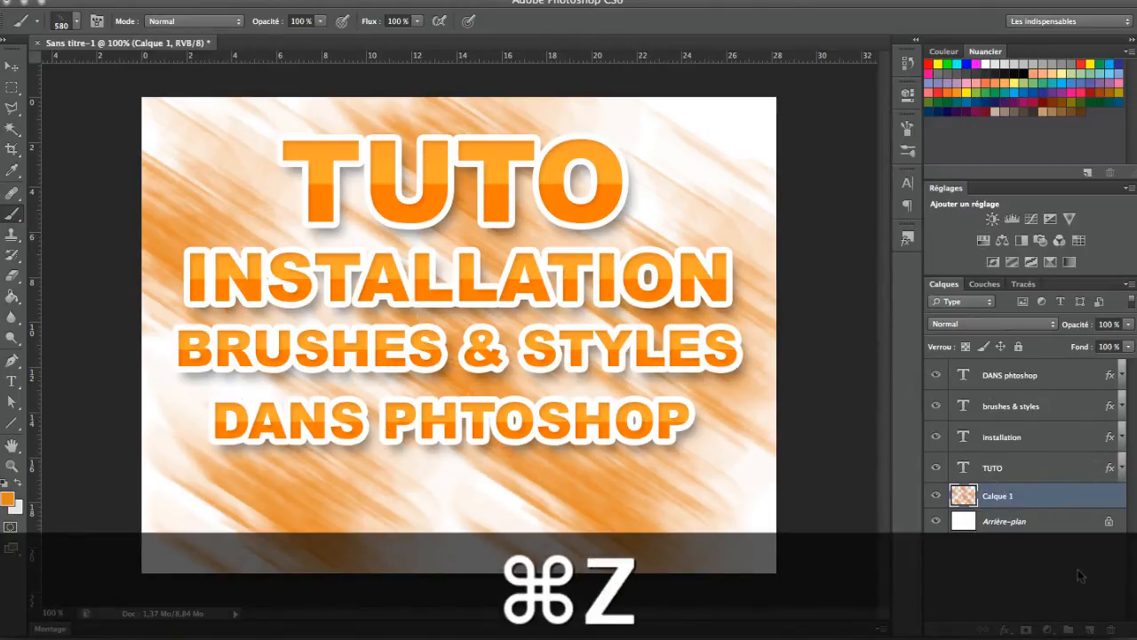
Step: Stamp one swirl over the middle of the canvas on a new layer above Calque 1, and add another layer above it
click(1089, 629)
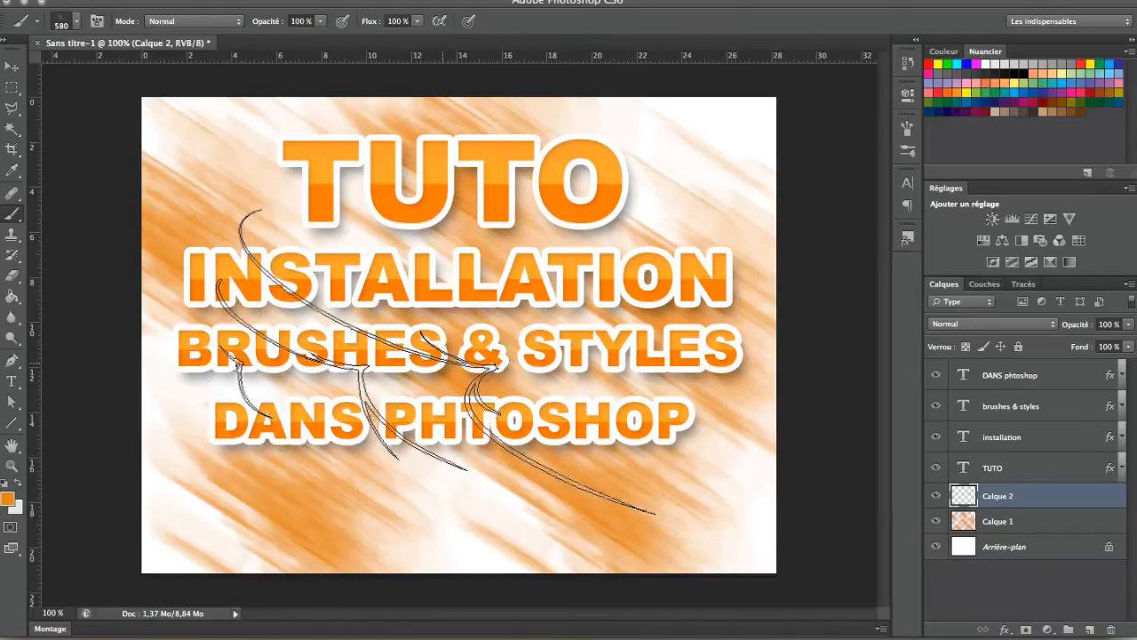
click(447, 352)
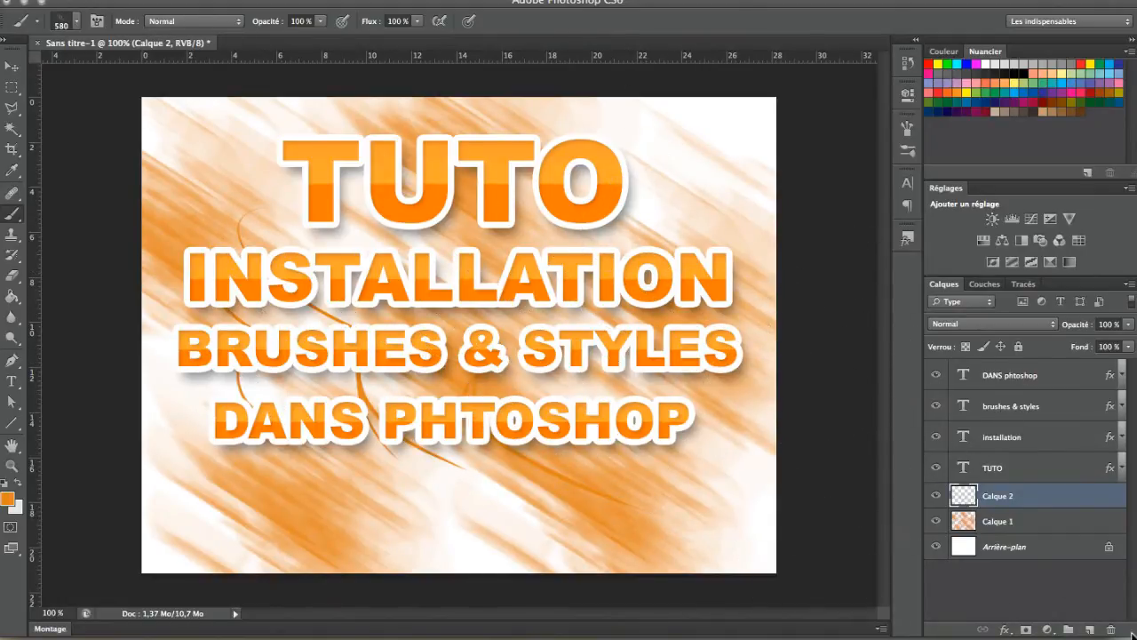
click(1089, 629)
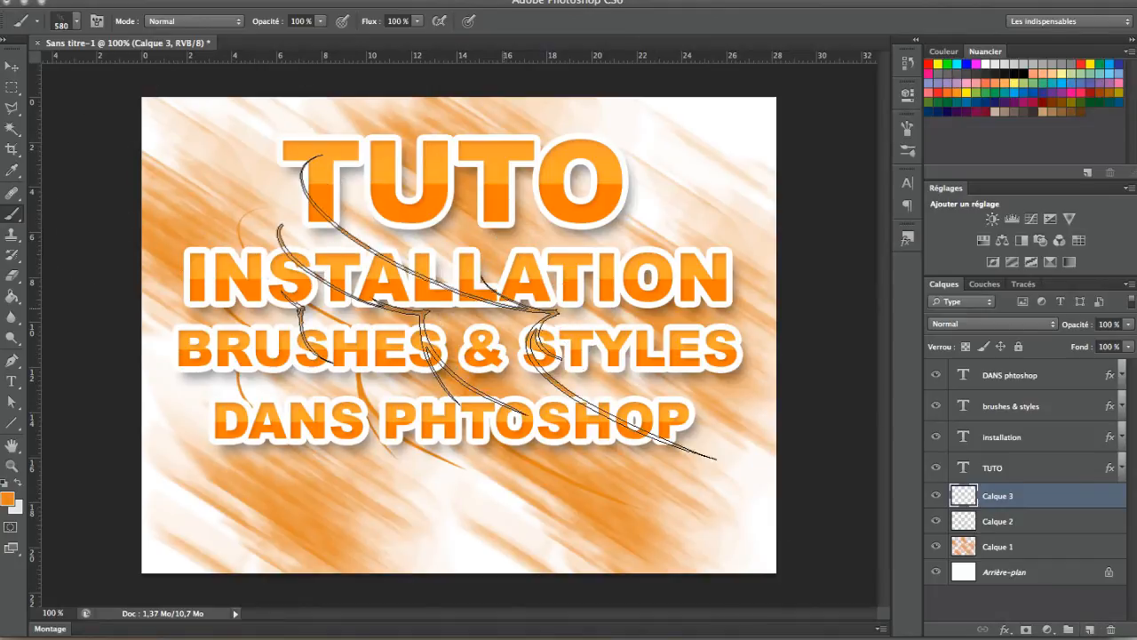
Step: Stamp a second swirl on Calque 3, rotate it to about -177° and place it behind the upper part of the title
key(super+t)
drag(753, 140, 379, 355)
drag(478, 229, 528, 233)
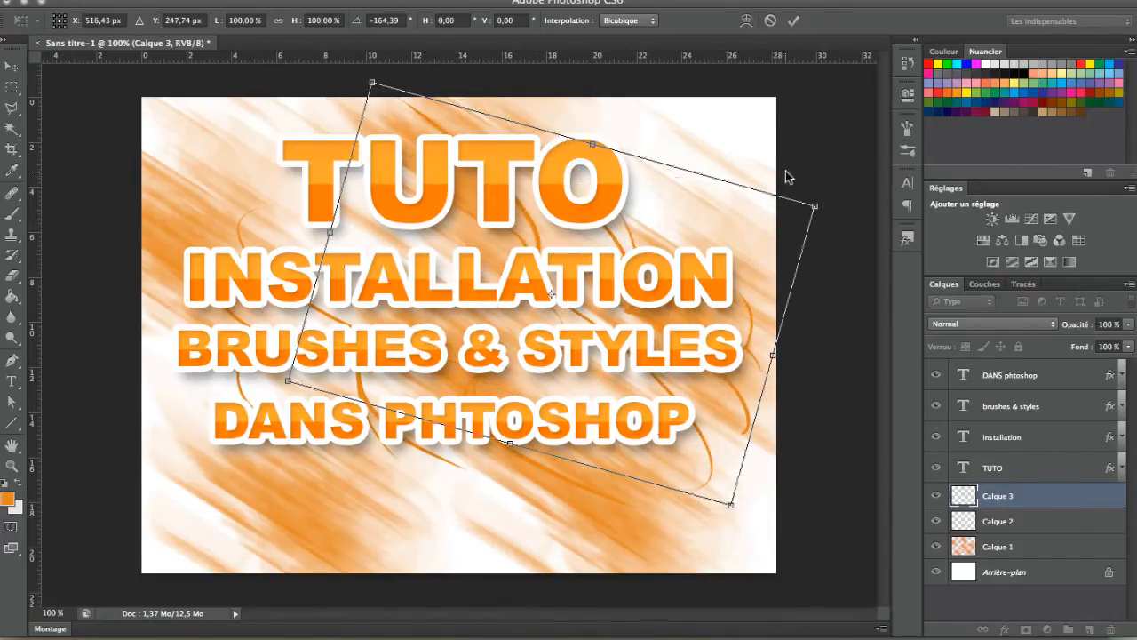
drag(833, 183, 777, 142)
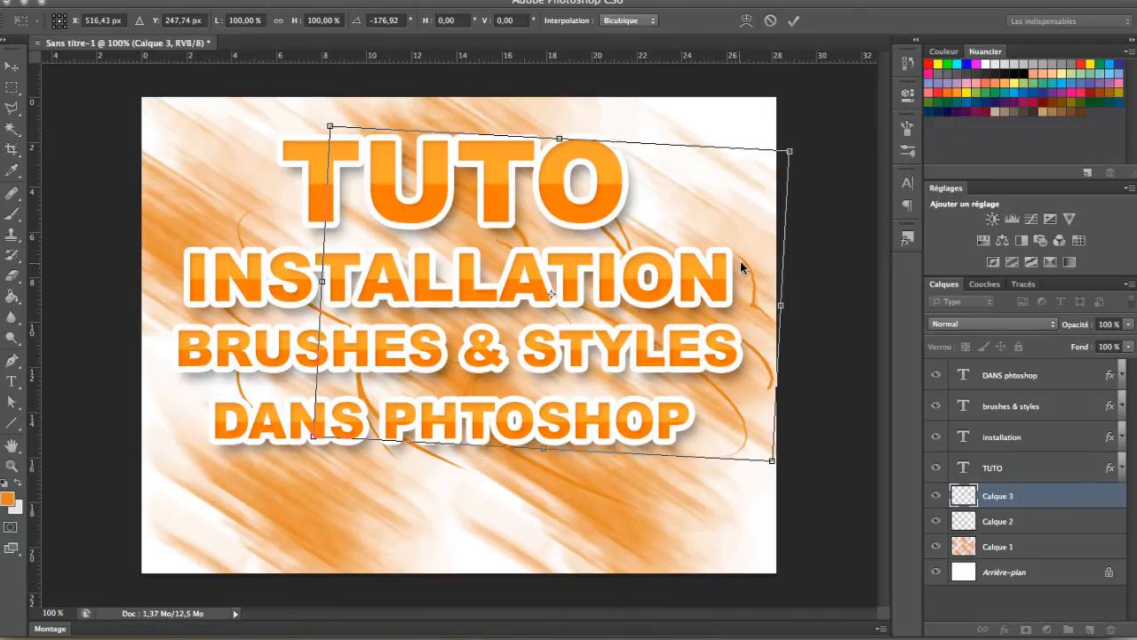
drag(747, 263, 718, 242)
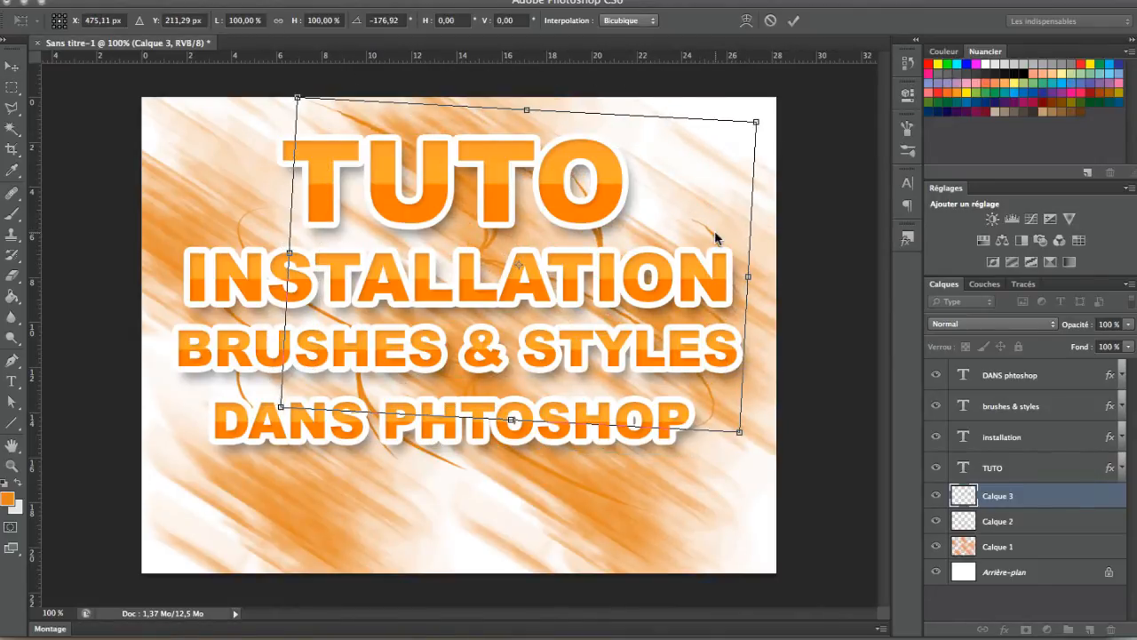
click(793, 19)
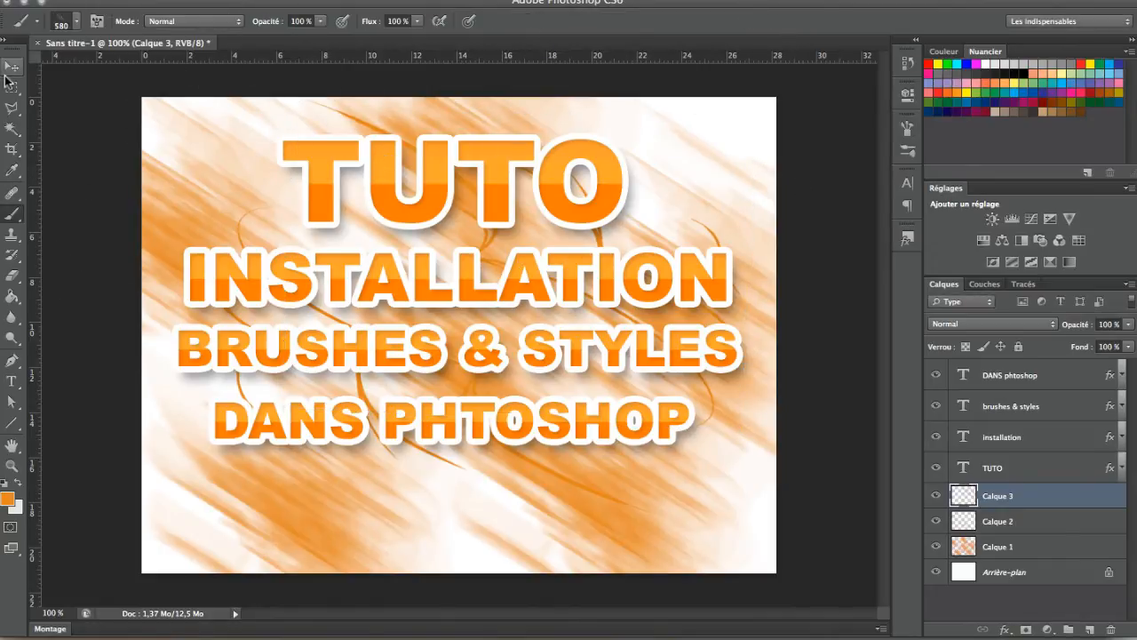
Step: Select both swirl layers, Calque 3 and Calque 2, and open the layer style presets
shift+click(1004, 520)
click(907, 238)
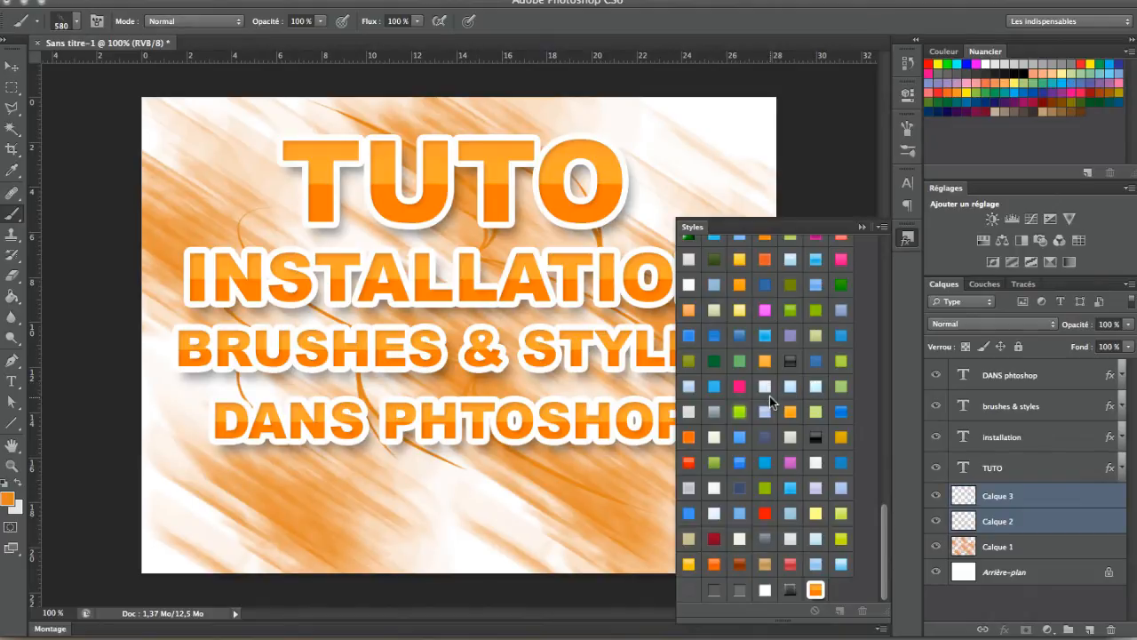
Step: Try the orange sticker style and several yellow, blue and green styles on the two swirl layers
click(815, 587)
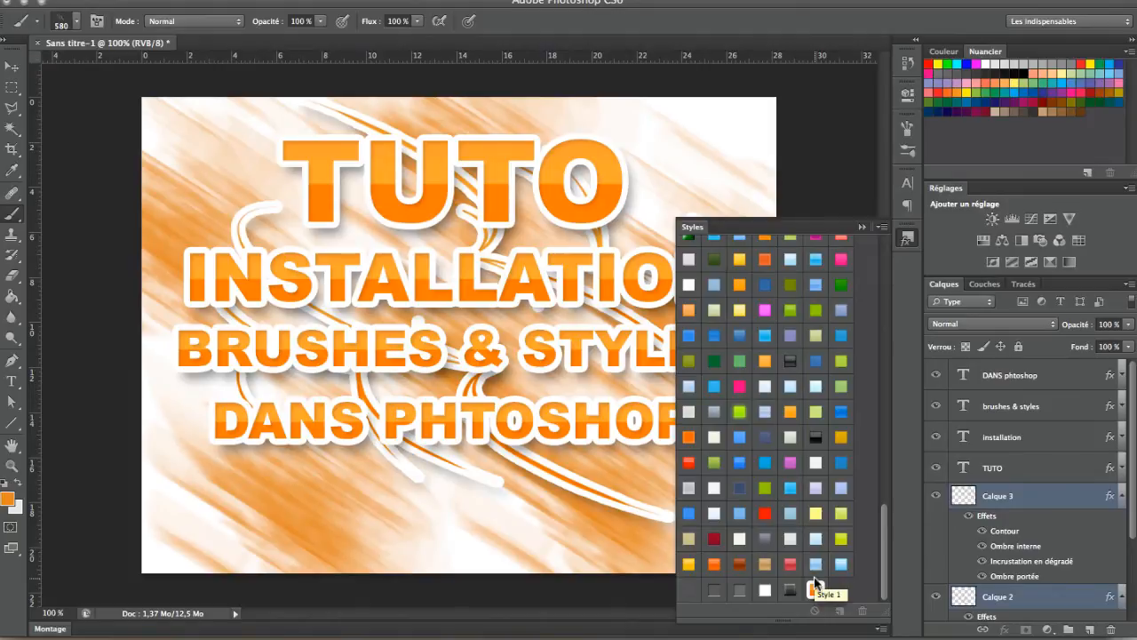
click(816, 513)
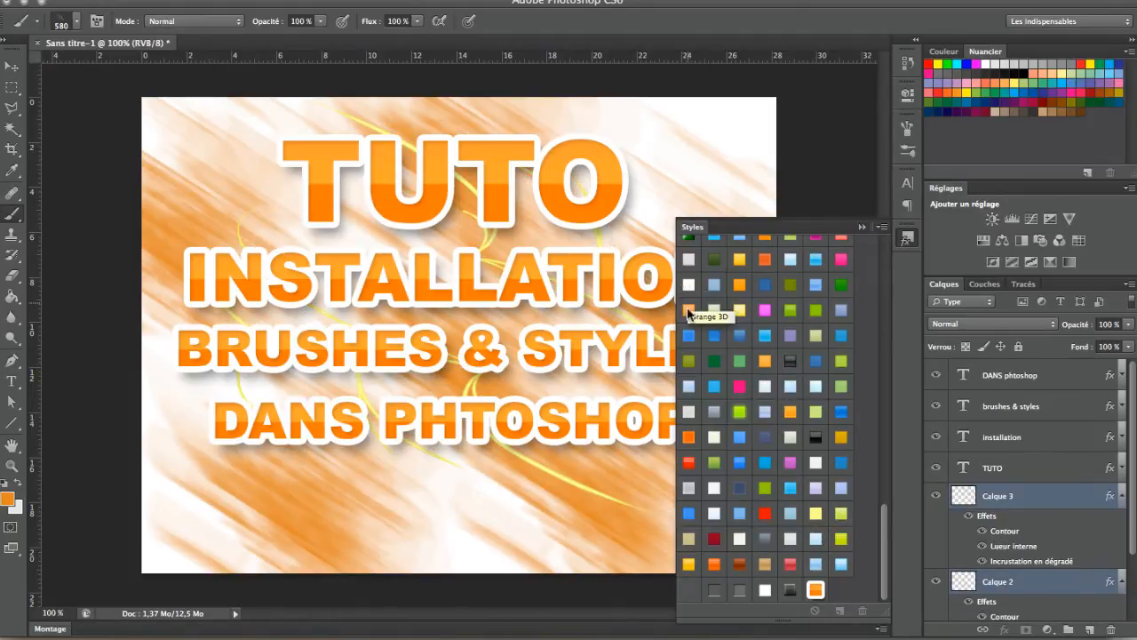
click(710, 515)
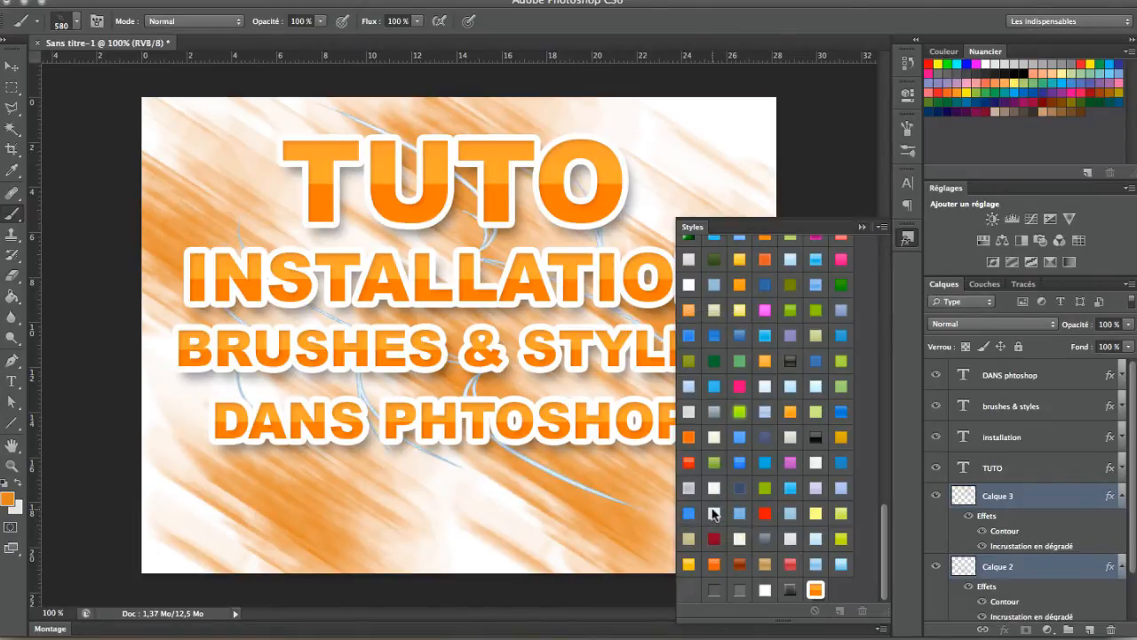
click(714, 316)
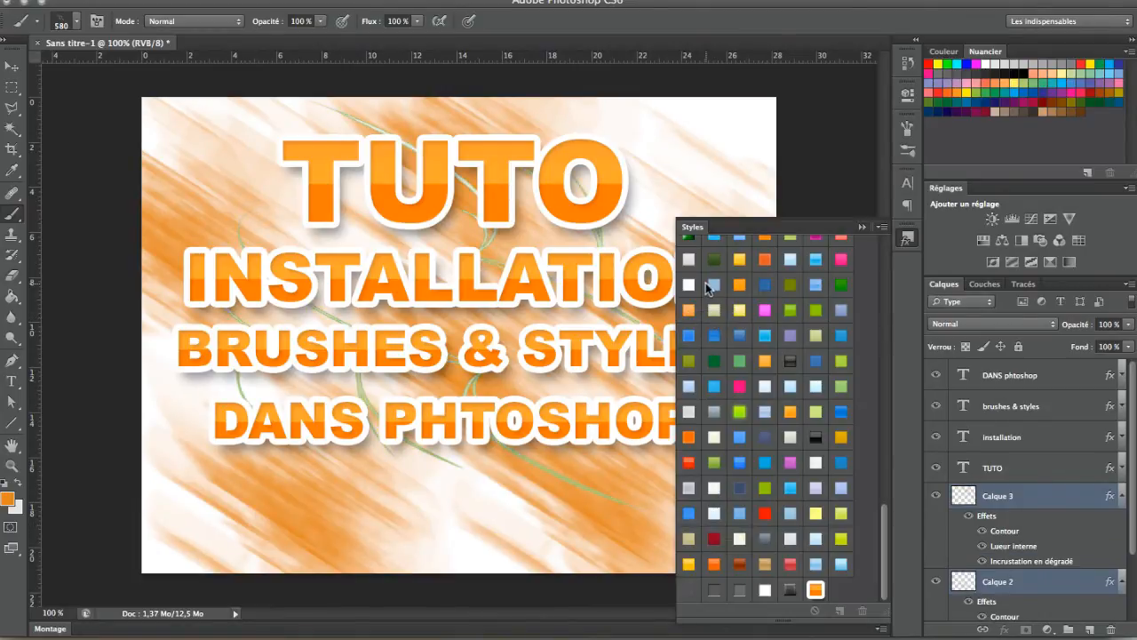
click(688, 284)
click(788, 266)
Step: Apply a white gradient overlay style to both swirl layers and close the style presets
scroll(789, 271, down, 3)
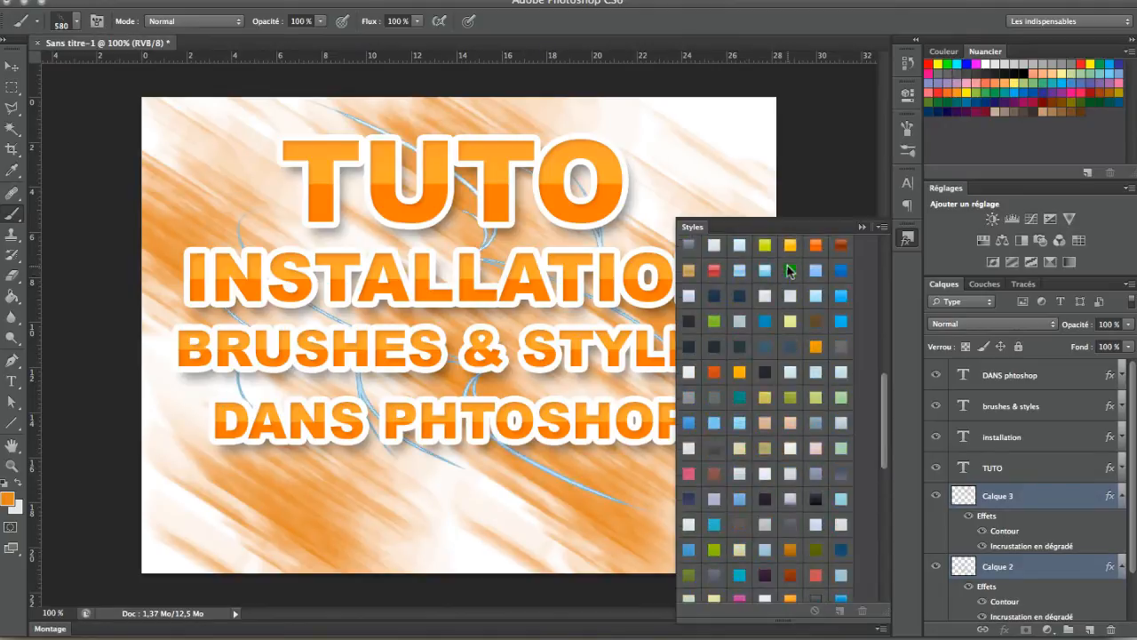
click(690, 372)
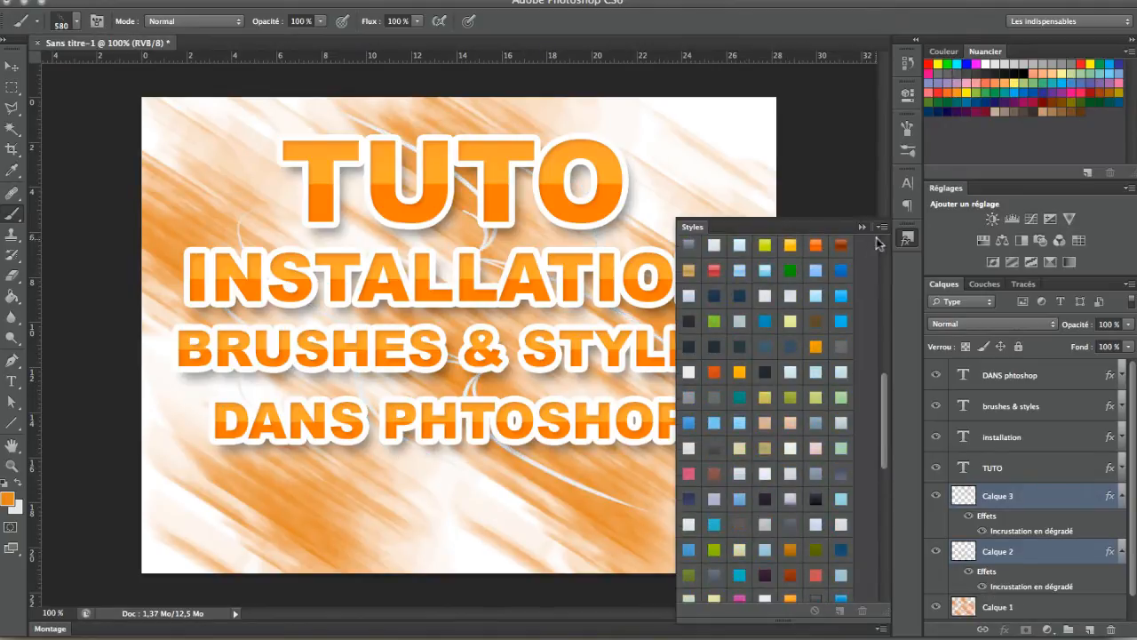
click(906, 240)
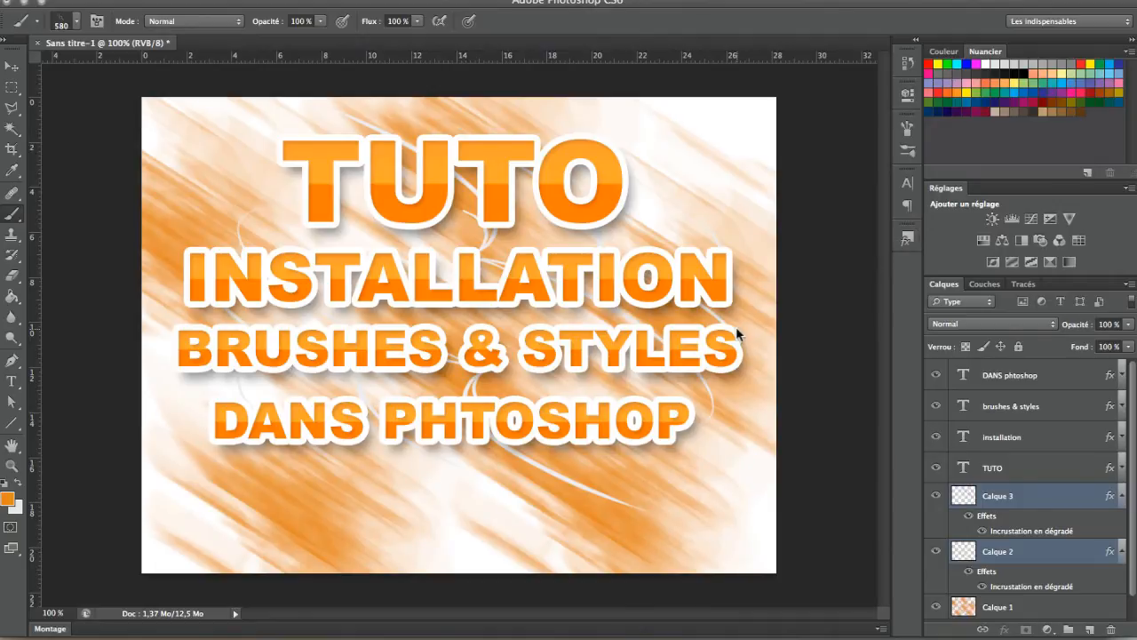
Step: Lower the opacity of the brush streak layer Calque 1 to 22%
click(1031, 606)
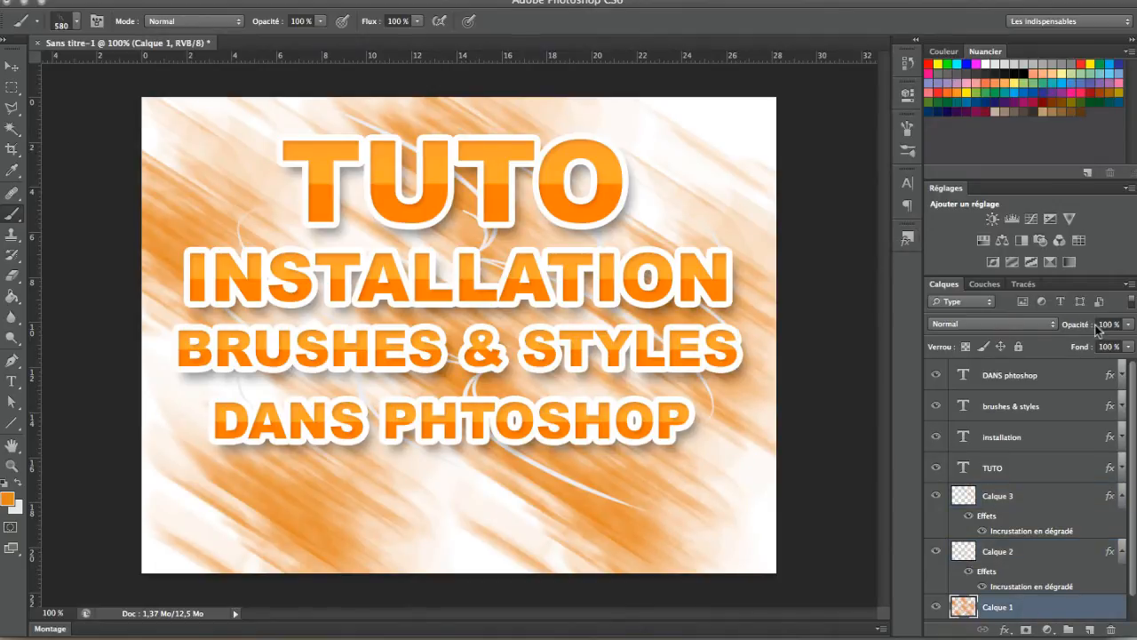
drag(1073, 327, 986, 332)
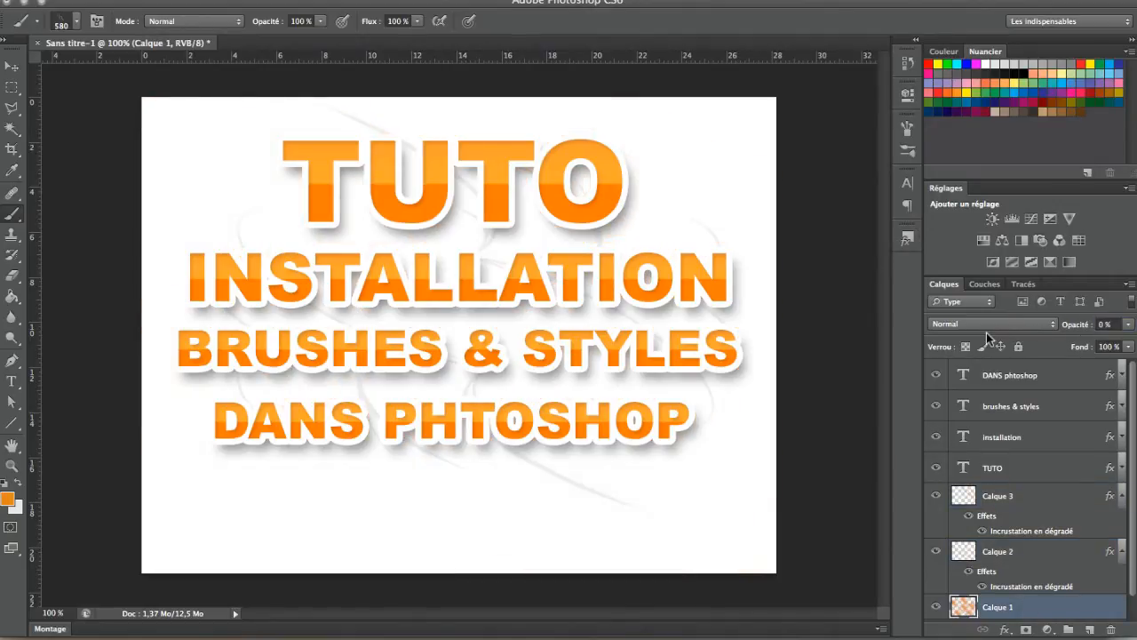
drag(1068, 318, 1080, 324)
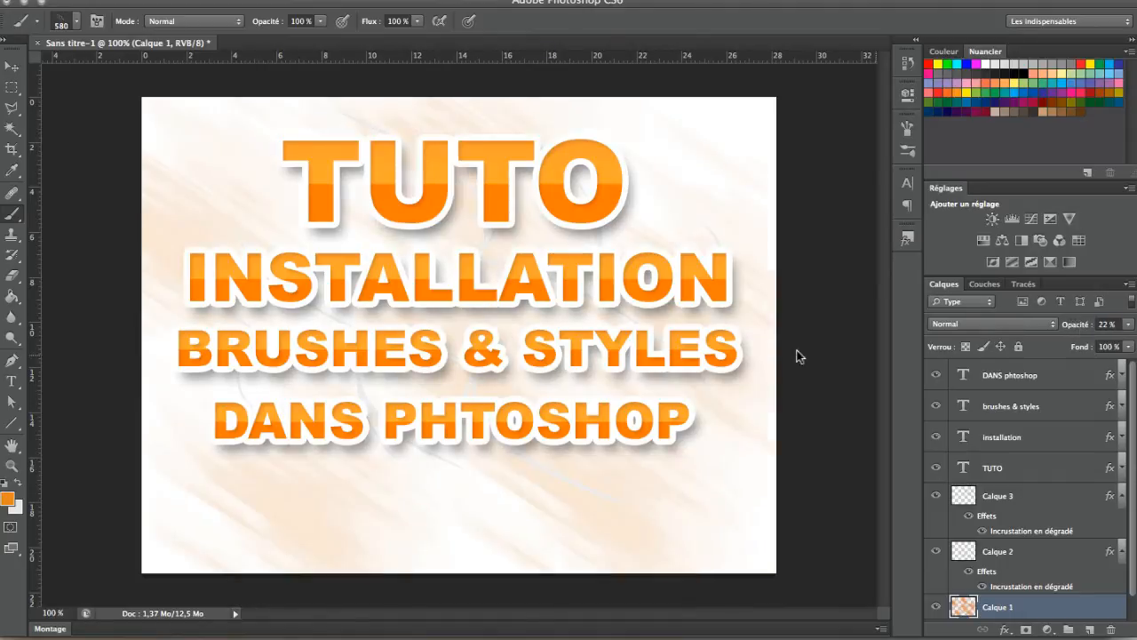
Step: Add a new layer above Calque 3 and stamp the 856 px brush on it in orange, behind the lower title lines
click(1029, 503)
click(1090, 629)
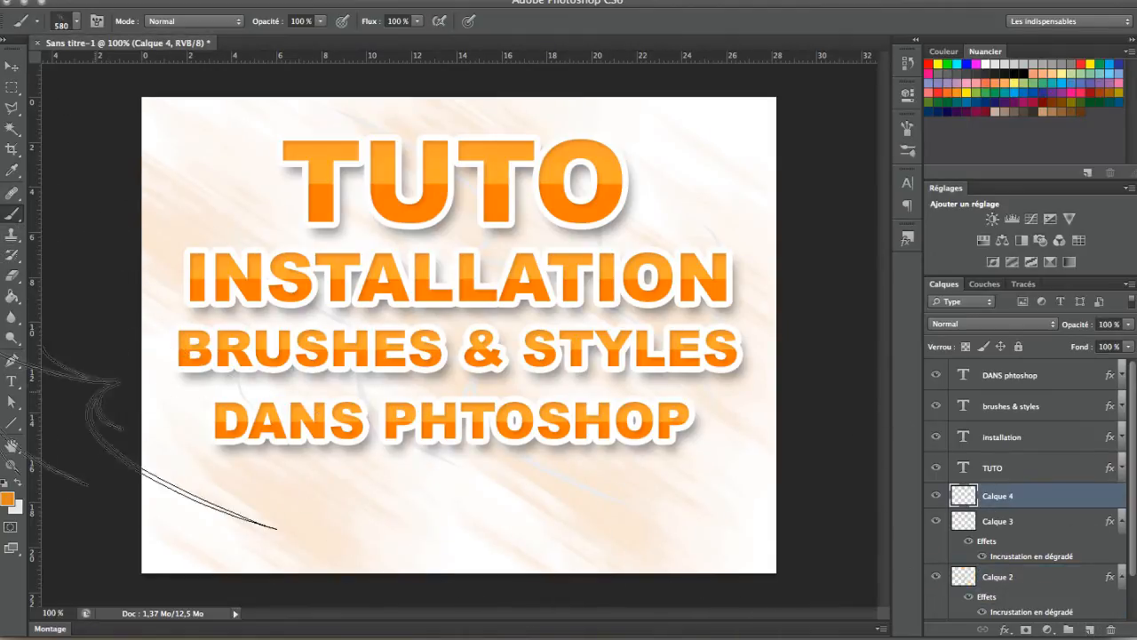
click(77, 22)
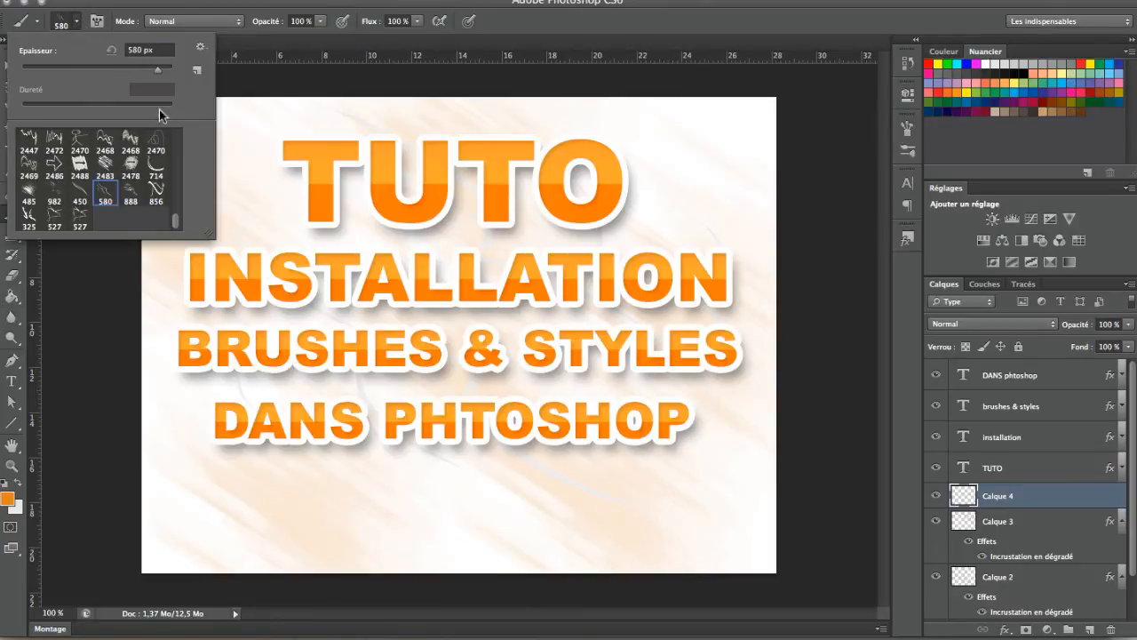
click(156, 191)
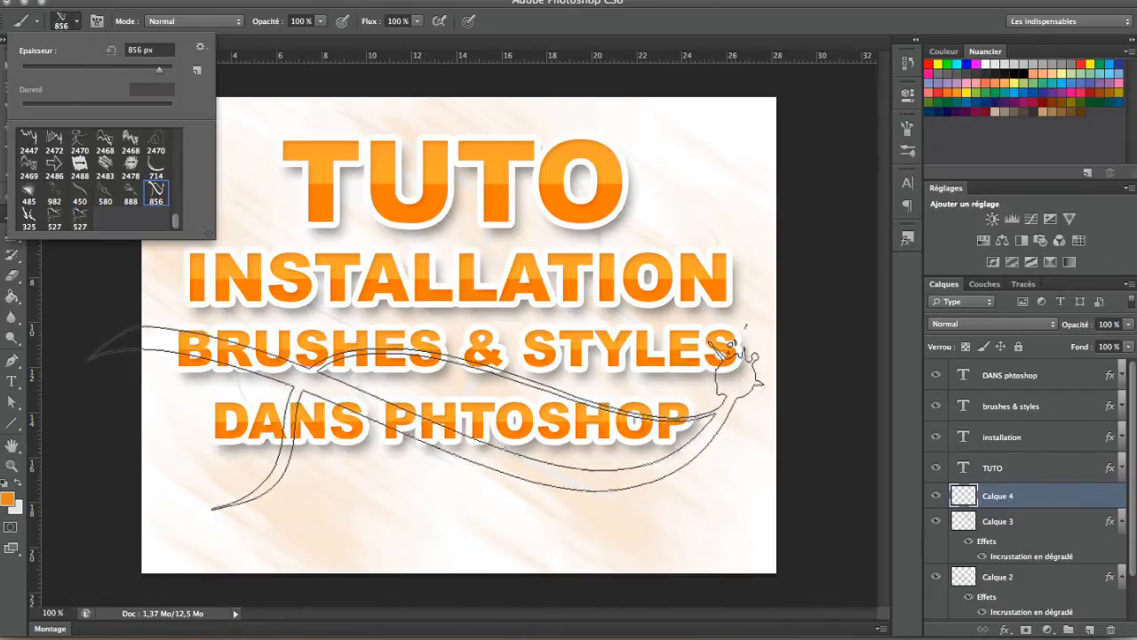
click(427, 419)
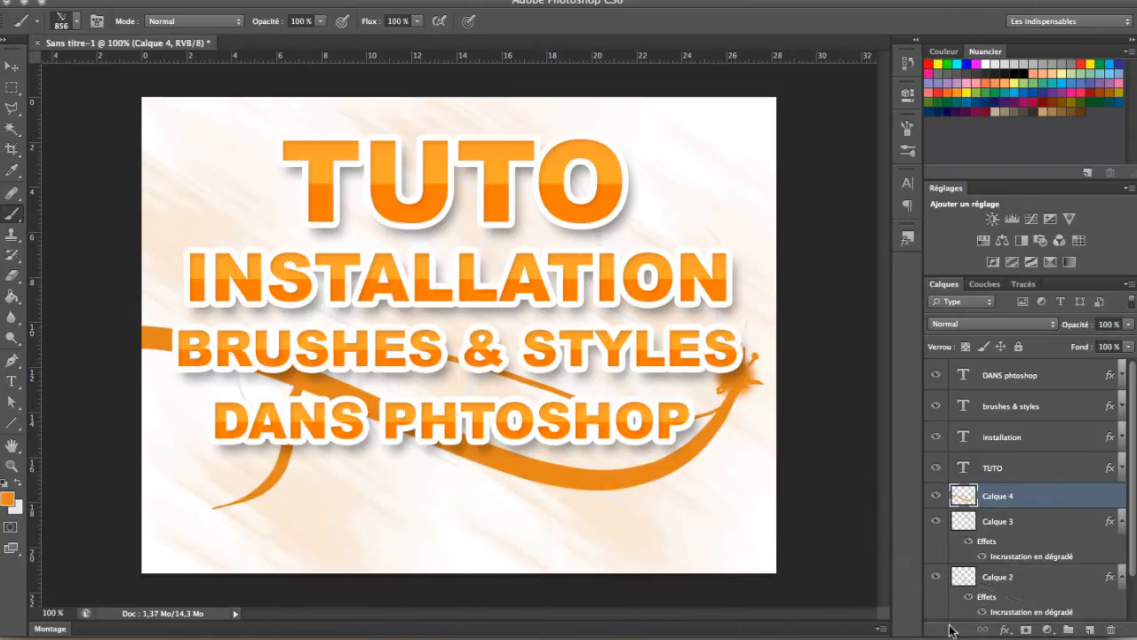
key(super)
key(super+z)
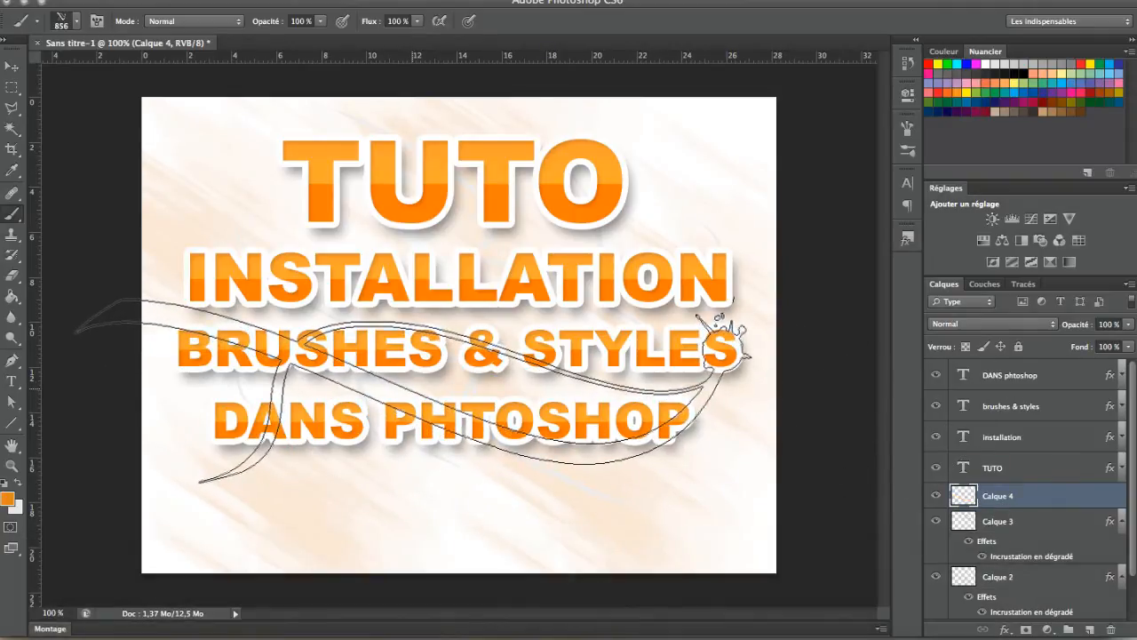
click(414, 392)
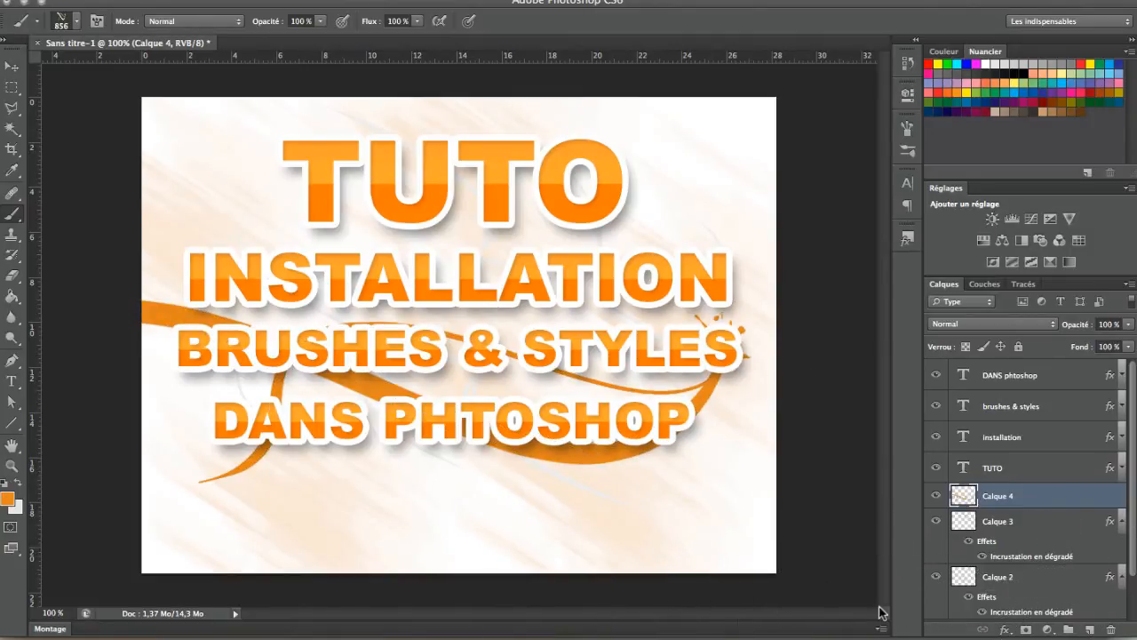
Step: Collapse the effects of Calque 3 and Calque 2, then set both layers to 72% opacity and the Eclaircir blend mode
click(1122, 523)
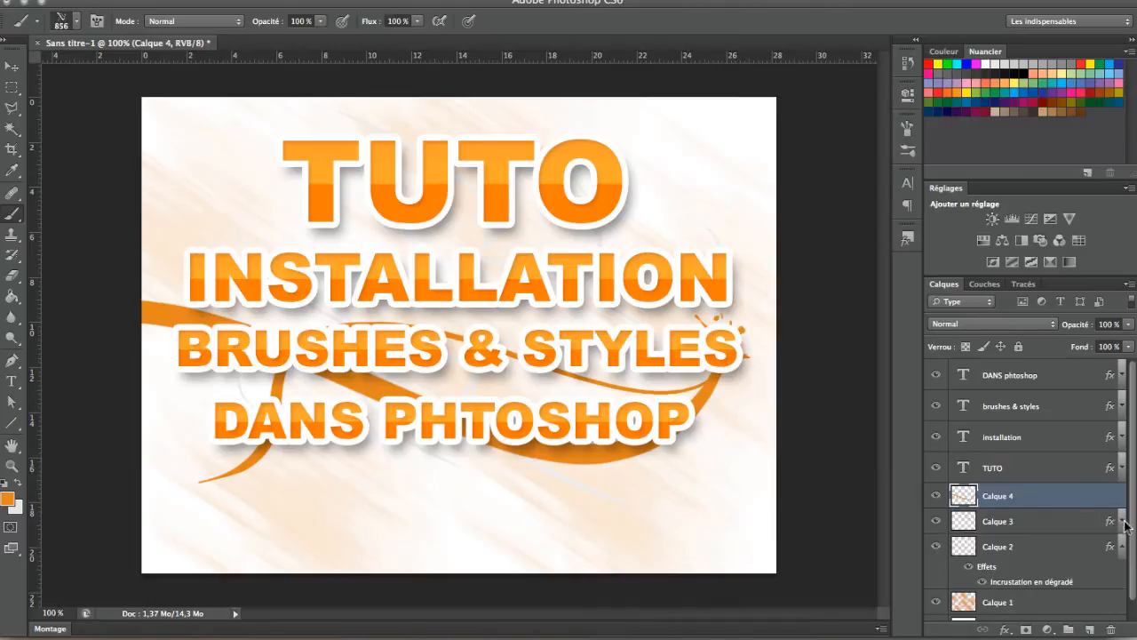
click(1122, 547)
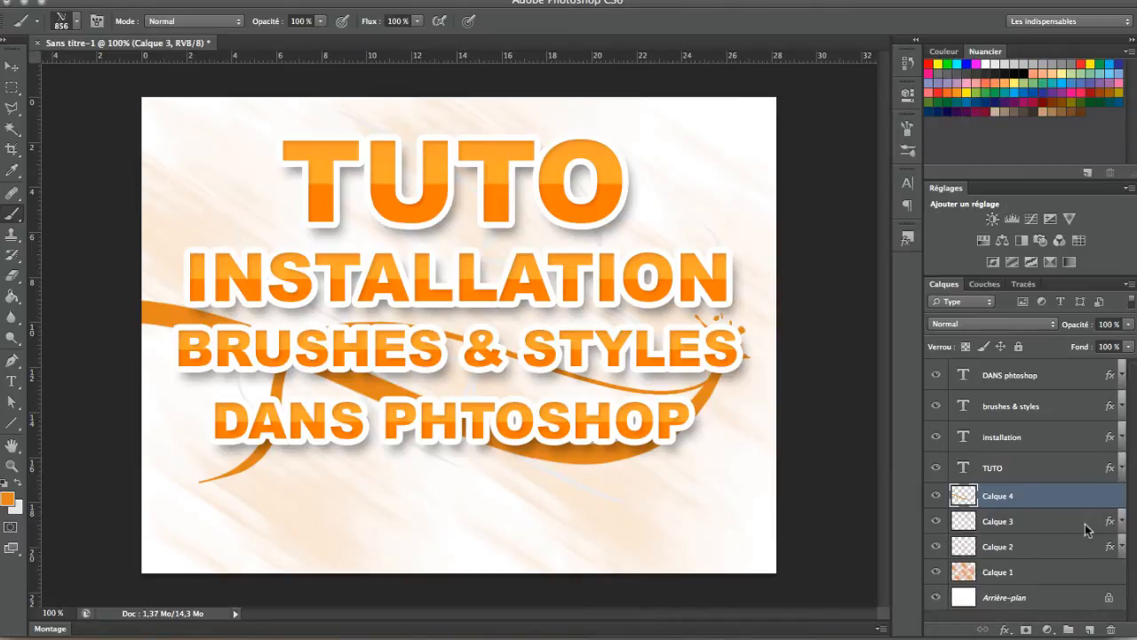
click(1084, 523)
mouse_move(1073, 328)
mouse_down()
mouse_move(1046, 329)
mouse_move(1083, 328)
mouse_up()
click(1036, 324)
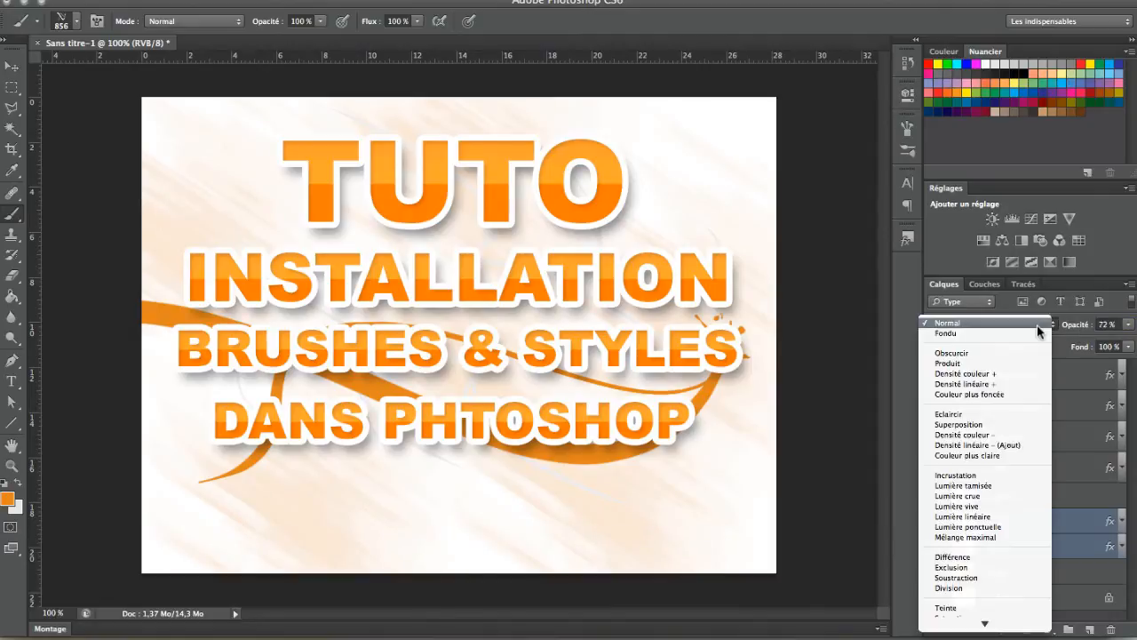
click(992, 414)
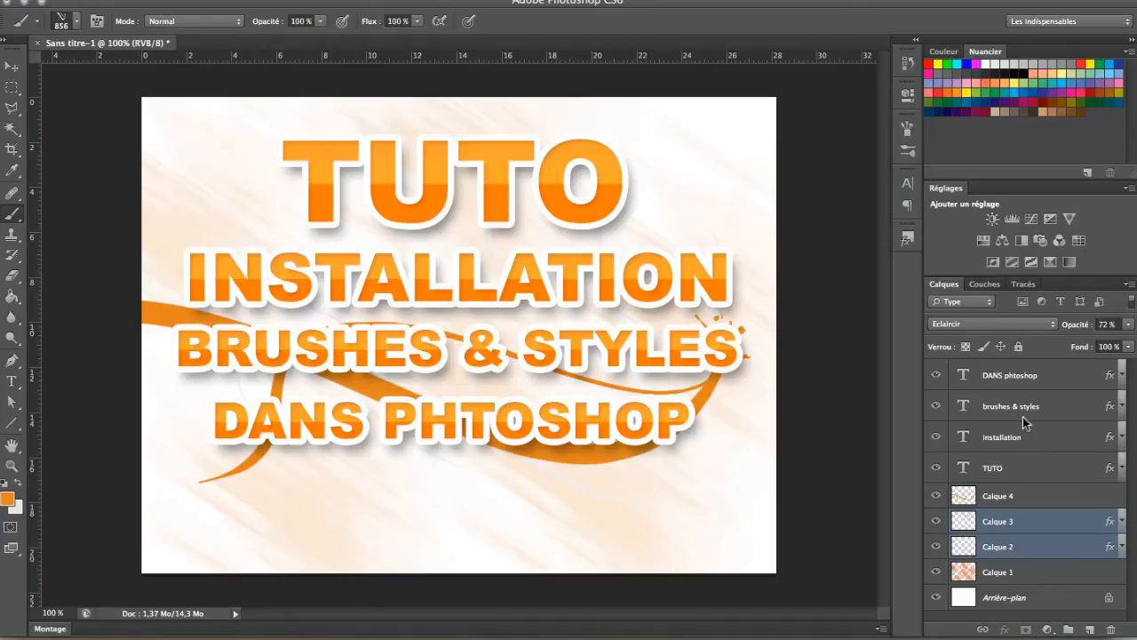
Step: Add a Teinte/Saturation adjustment masked to the installation text outline, with Teinte set to -30
click(1003, 437)
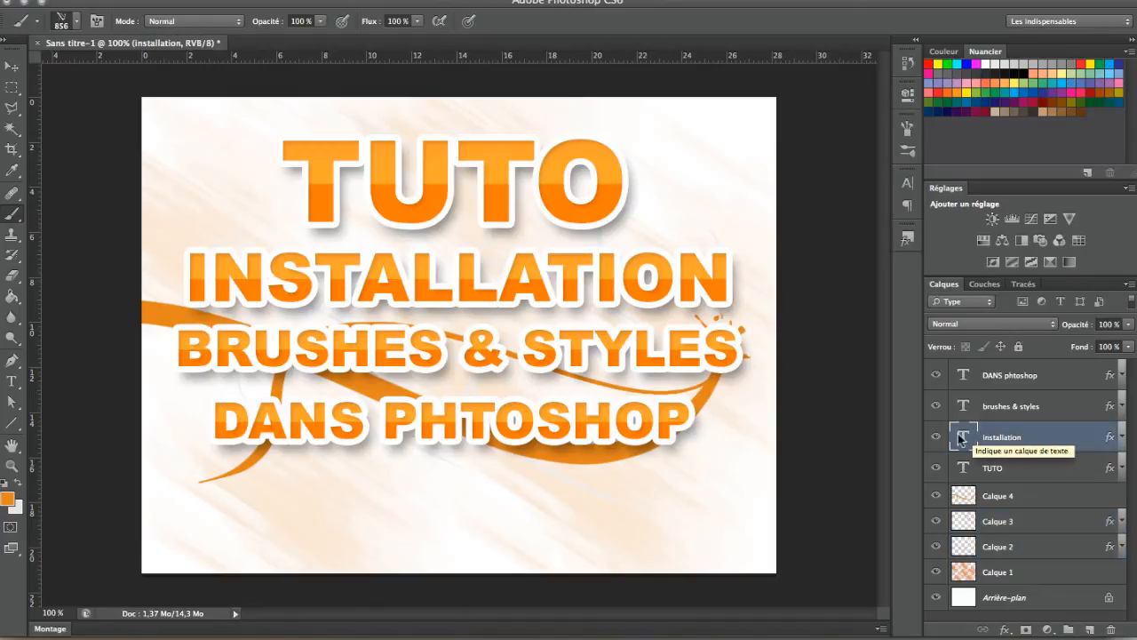
super+click(961, 436)
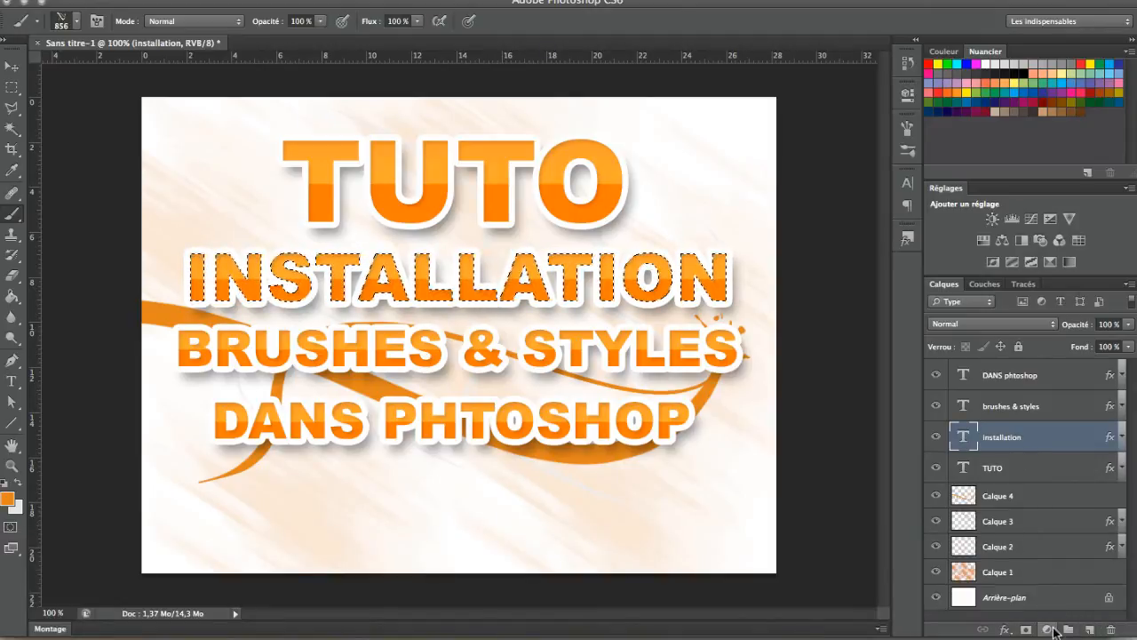
click(1048, 629)
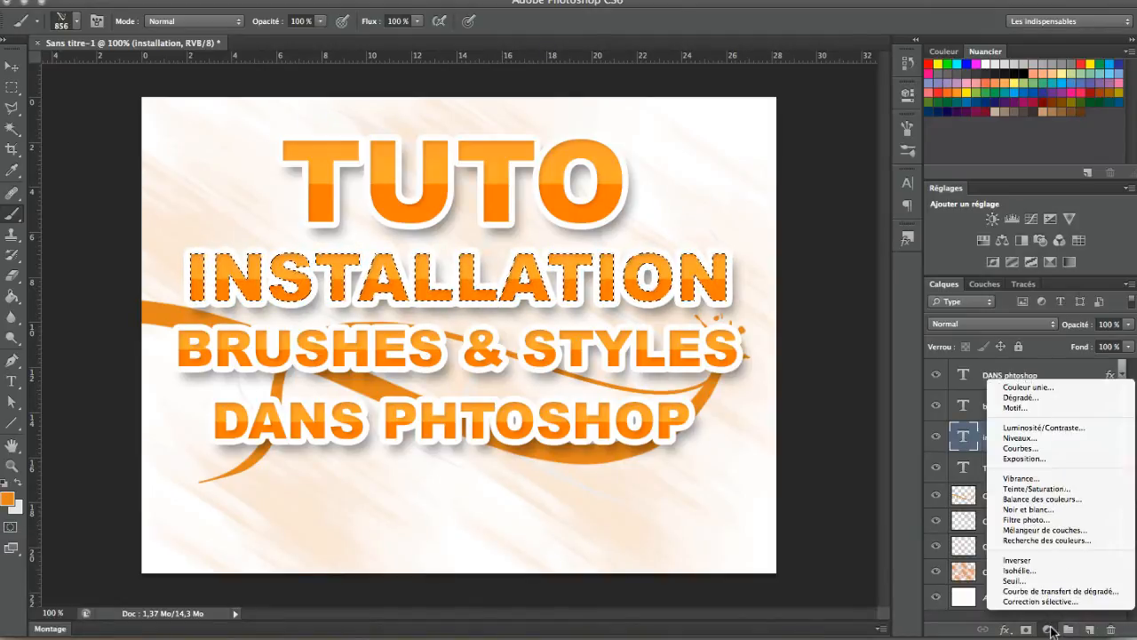
click(1035, 489)
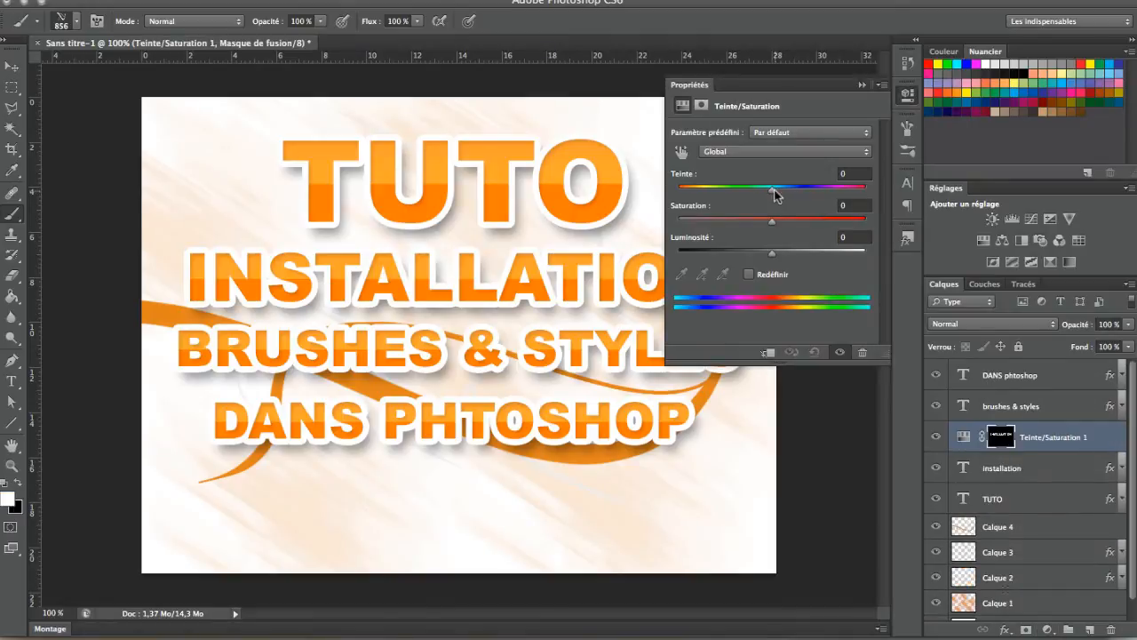
drag(772, 191, 742, 190)
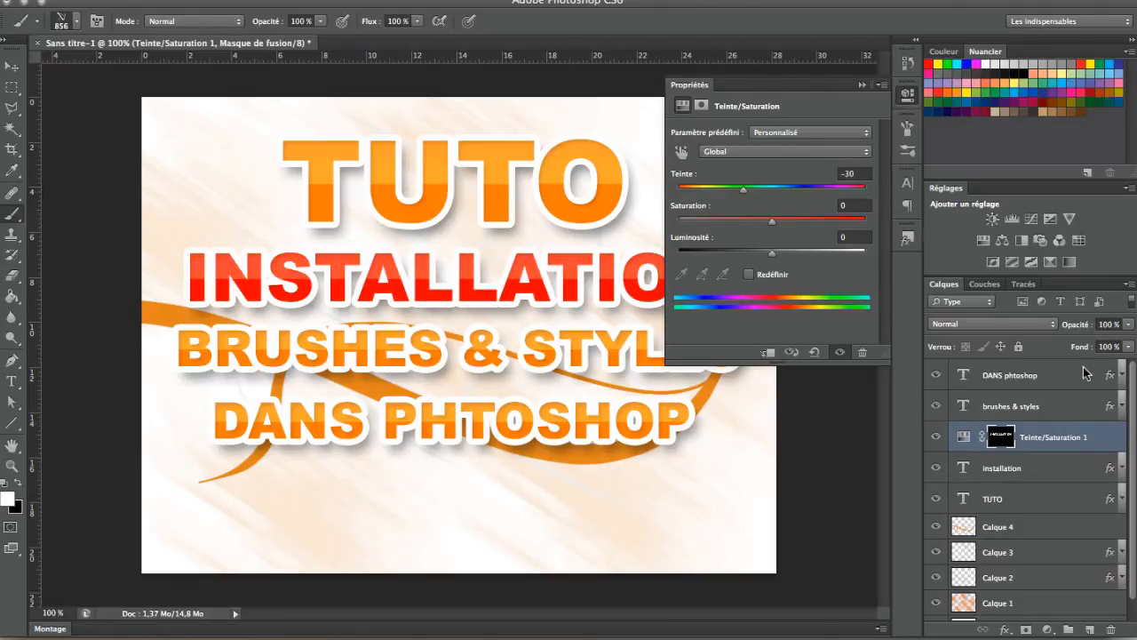
click(907, 95)
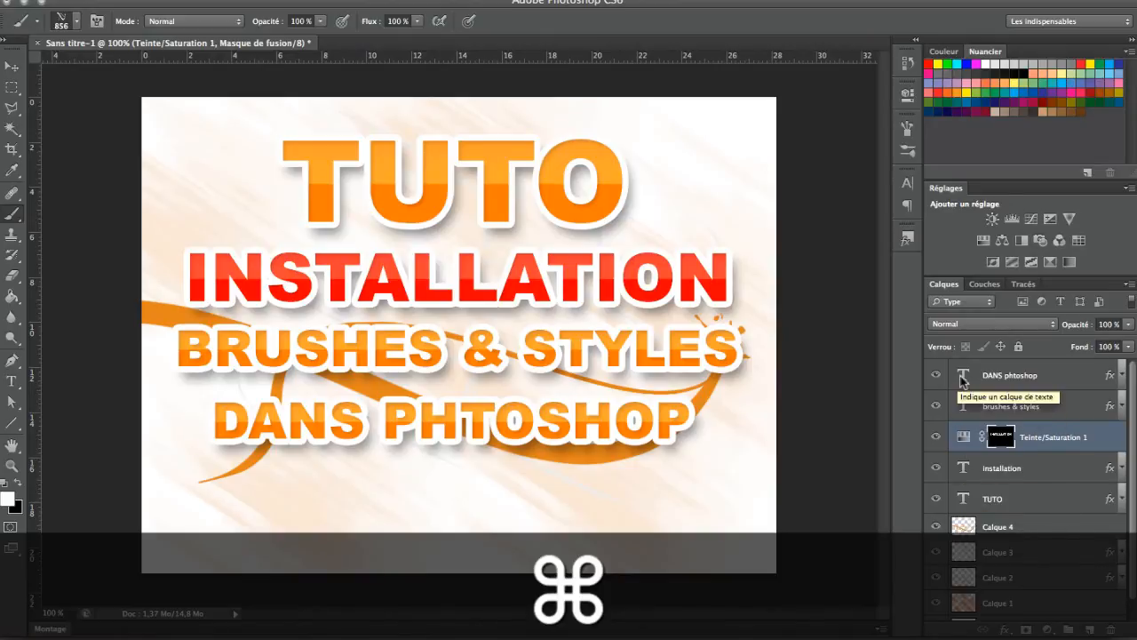
Step: Add a second Teinte/Saturation adjustment masked to the DANS phtoshop text outline, with Teinte set to -108
super+click(962, 374)
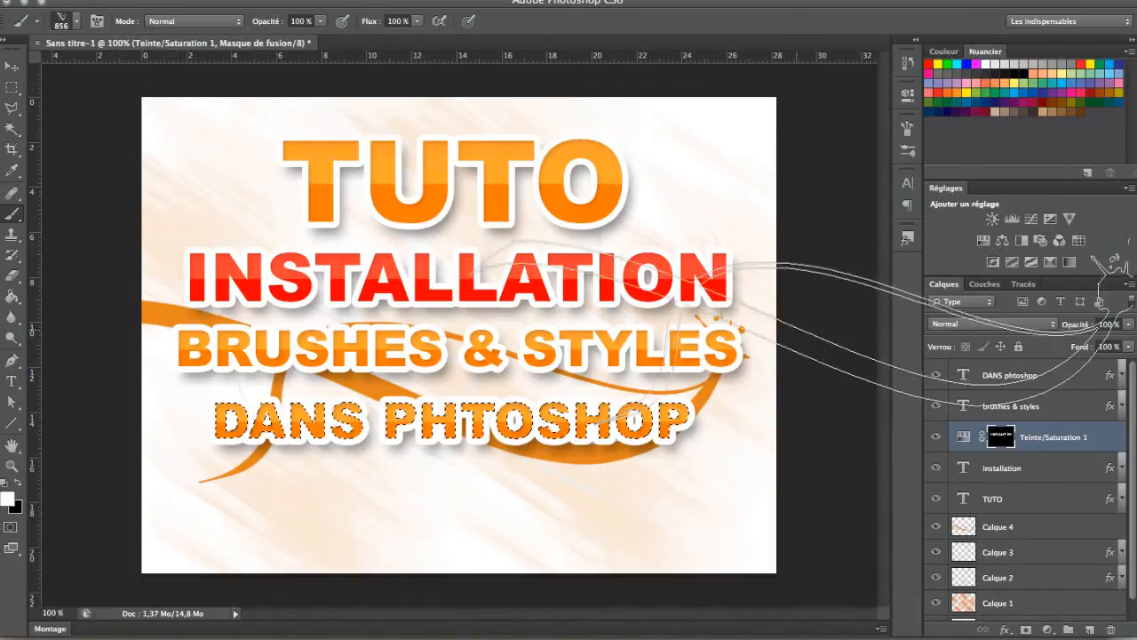
click(1046, 629)
click(1036, 489)
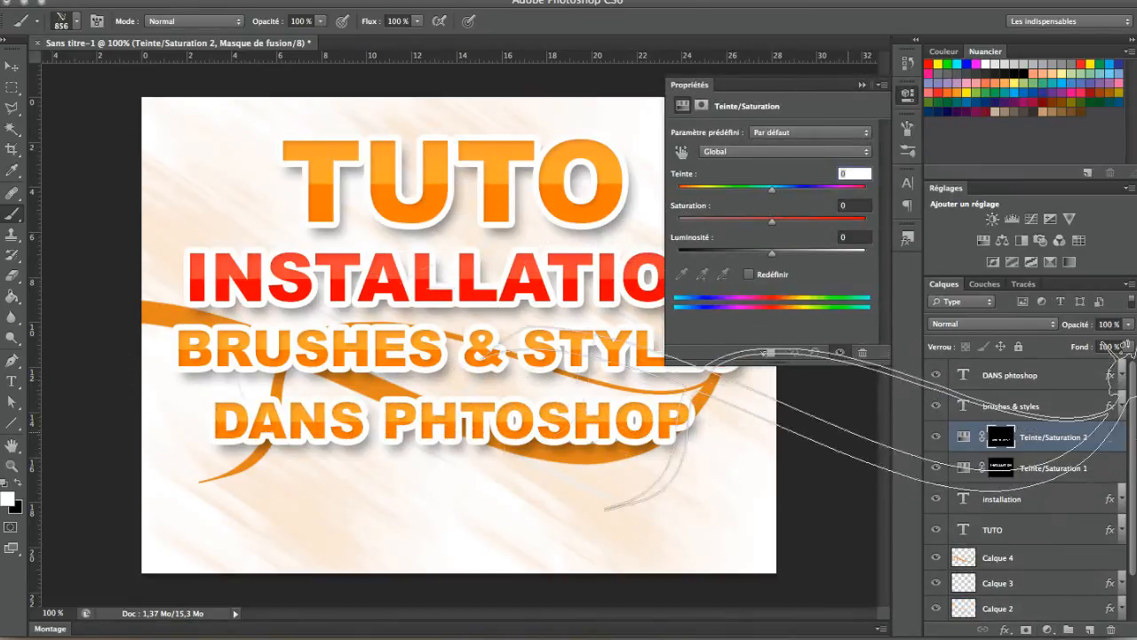
click(11, 67)
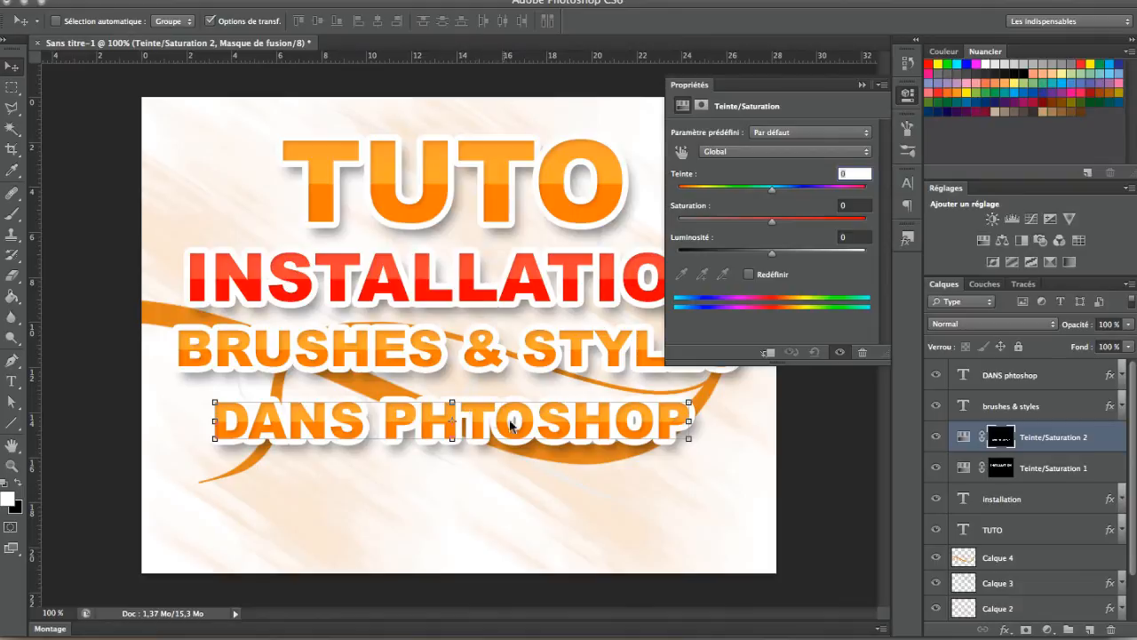
drag(771, 190, 704, 193)
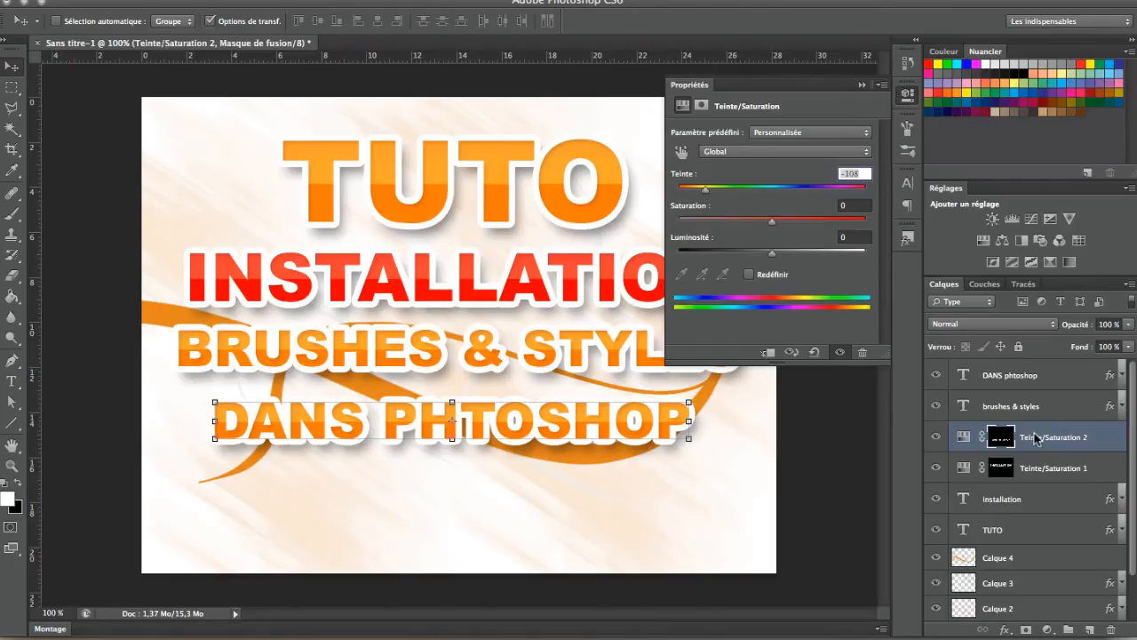
Step: Move Teinte/Saturation 2 above the DANS phtoshop text layer and set its Teinte to -58
drag(1034, 437, 1032, 375)
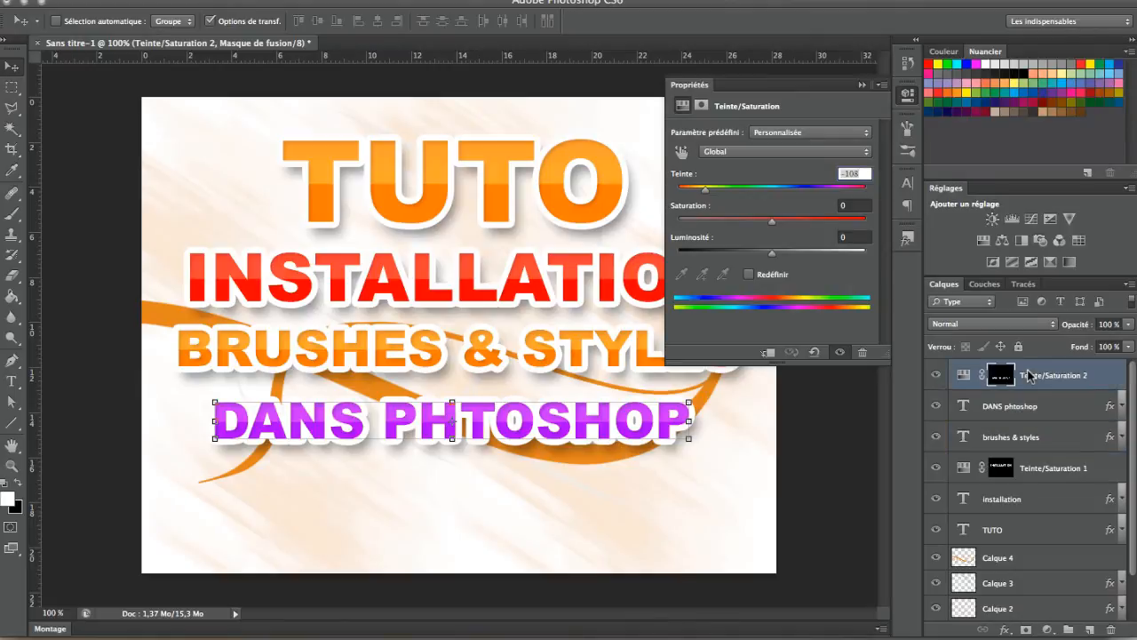
drag(706, 190, 724, 193)
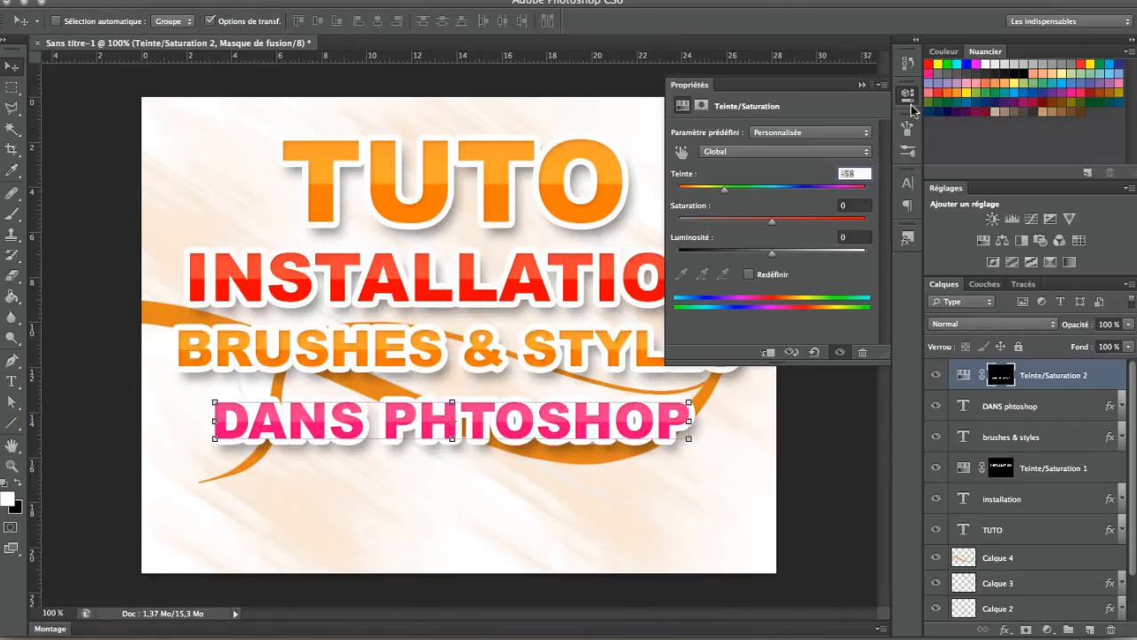
click(861, 85)
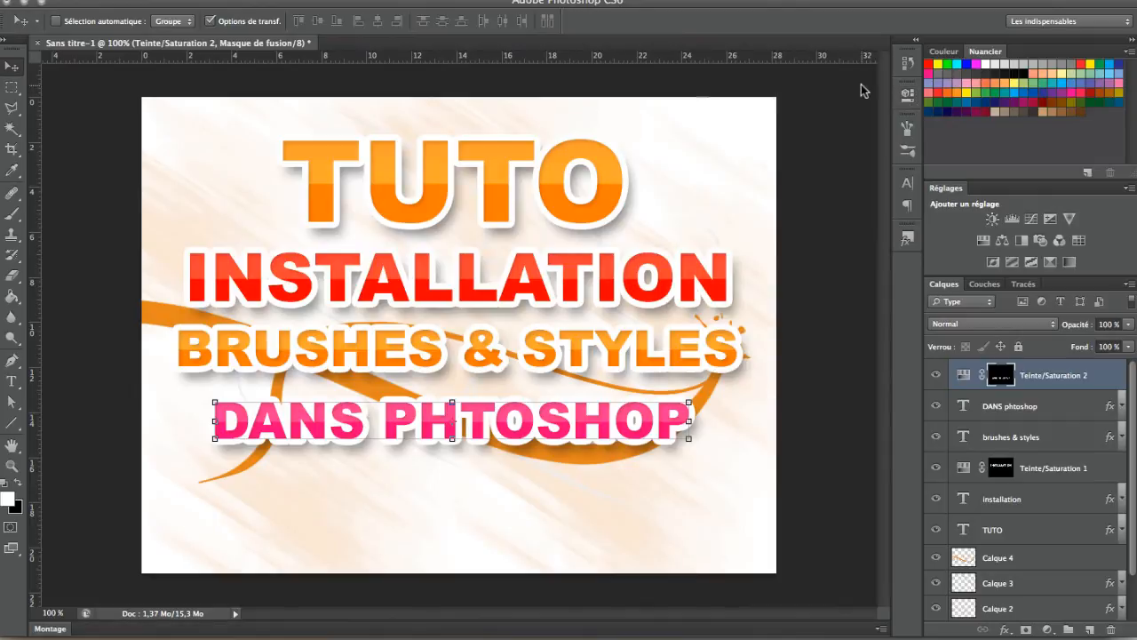
click(1122, 436)
click(1122, 436)
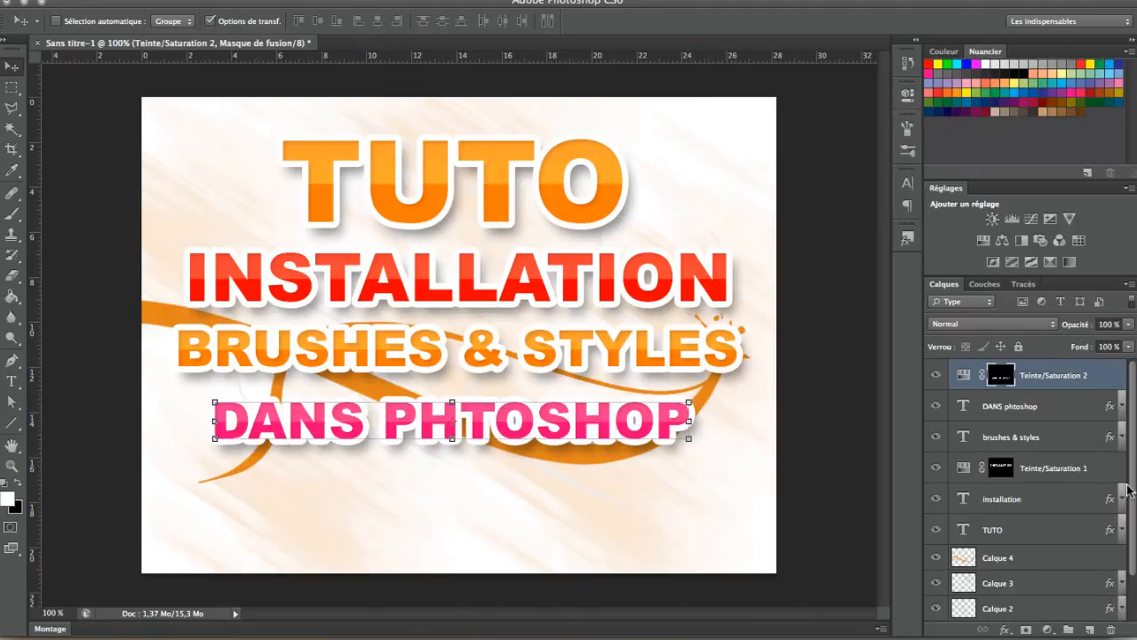